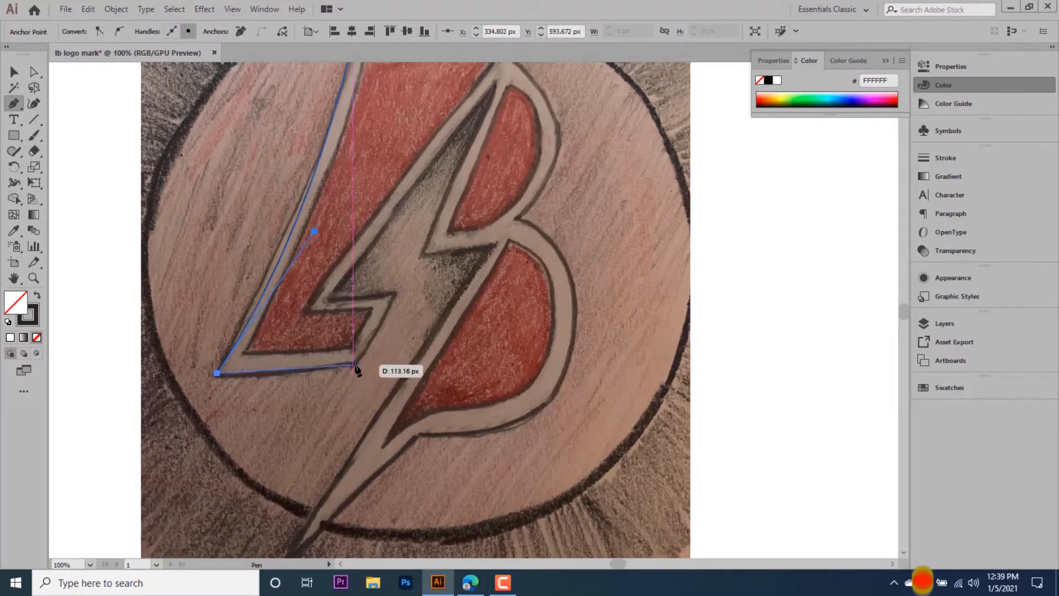
# Trace the rest of the L's outline with the Pen tool along its foot, inner edge and top curve, and close the path.
pyautogui.click(357, 362)
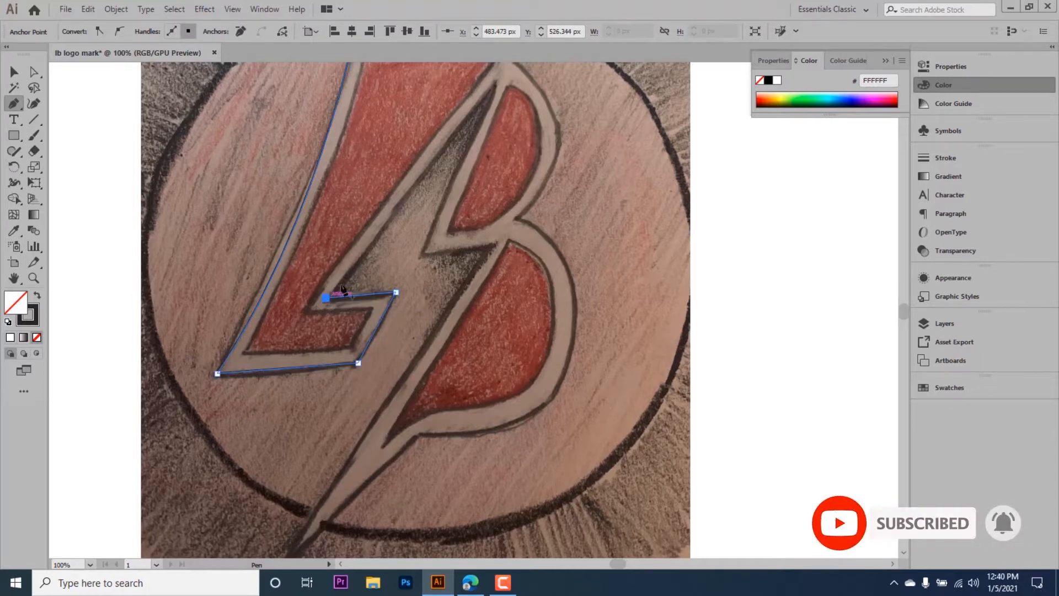
pyautogui.scroll(4, 511, 160)
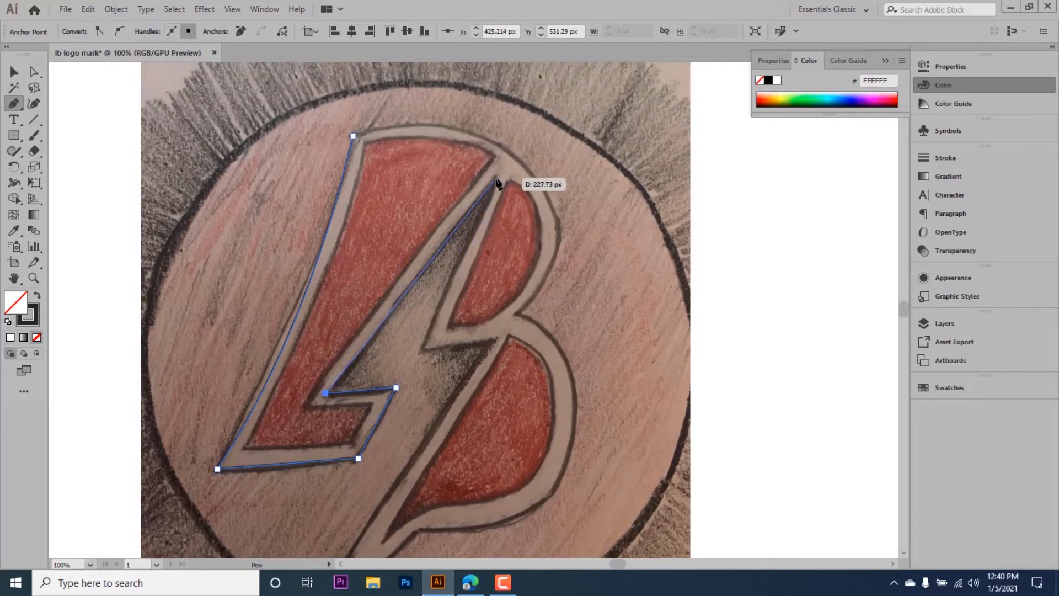
pyautogui.click(512, 157)
pyautogui.moveTo(353, 135); pyautogui.dragTo(256, 168)
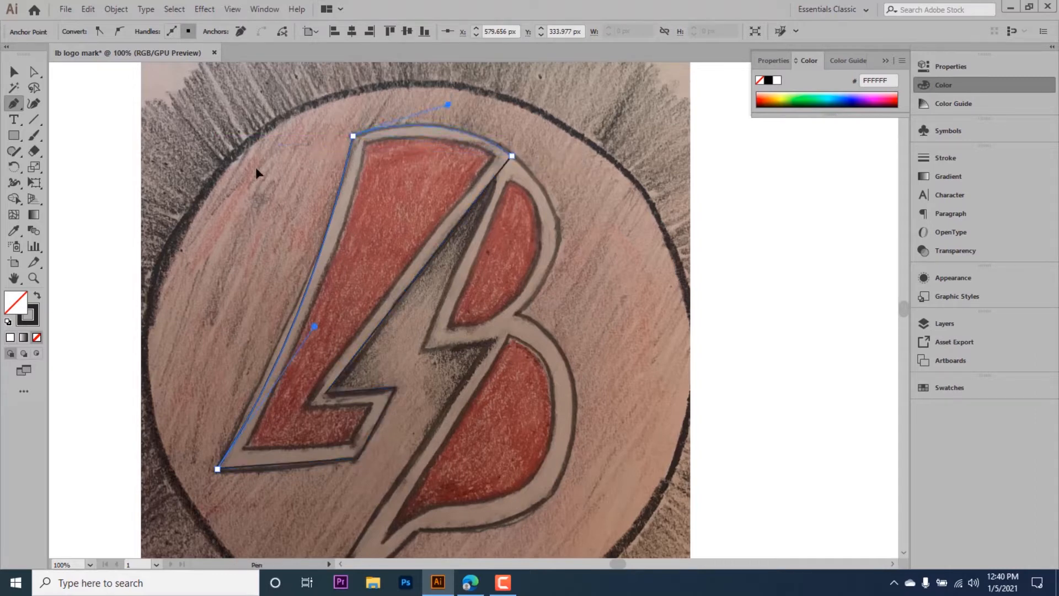
# Adjust the curve handle on the L's outer left edge so the path follows the sketch.
pyautogui.keyDown('ctrl'); pyautogui.click(290, 326); pyautogui.keyUp('ctrl')
pyautogui.moveTo(314, 326)
pyautogui.mouseDown()
pyautogui.moveTo(290, 332)
pyautogui.moveTo(297, 324)
pyautogui.mouseUp()
pyautogui.keyDown('ctrl'); pyautogui.click(326, 393); pyautogui.keyUp('ctrl')
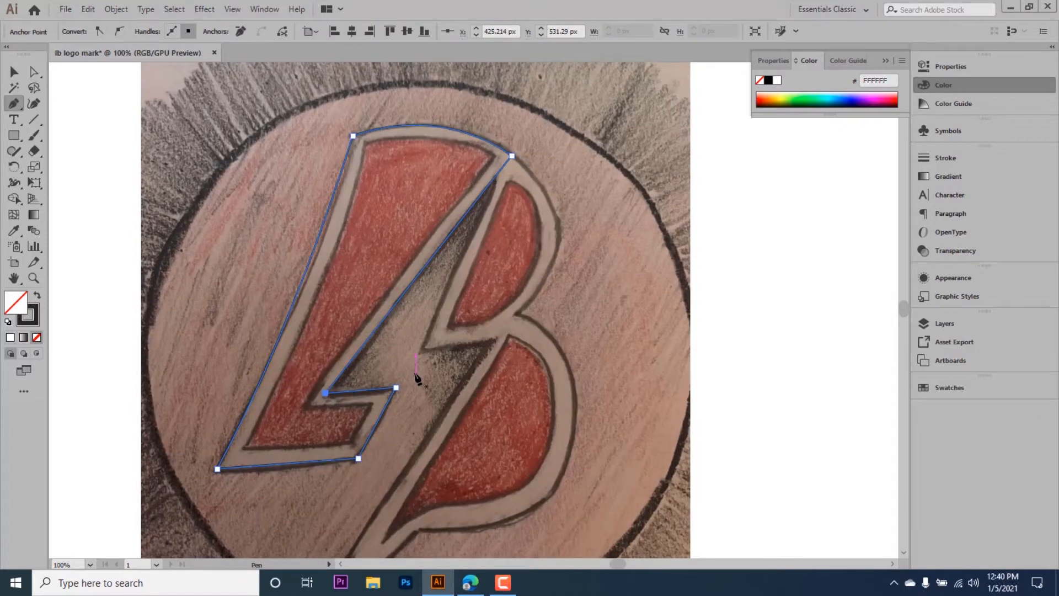
pyautogui.scroll(1, 367, 200)
pyautogui.keyDown('ctrl'); pyautogui.click(355, 168); pyautogui.keyUp('ctrl')
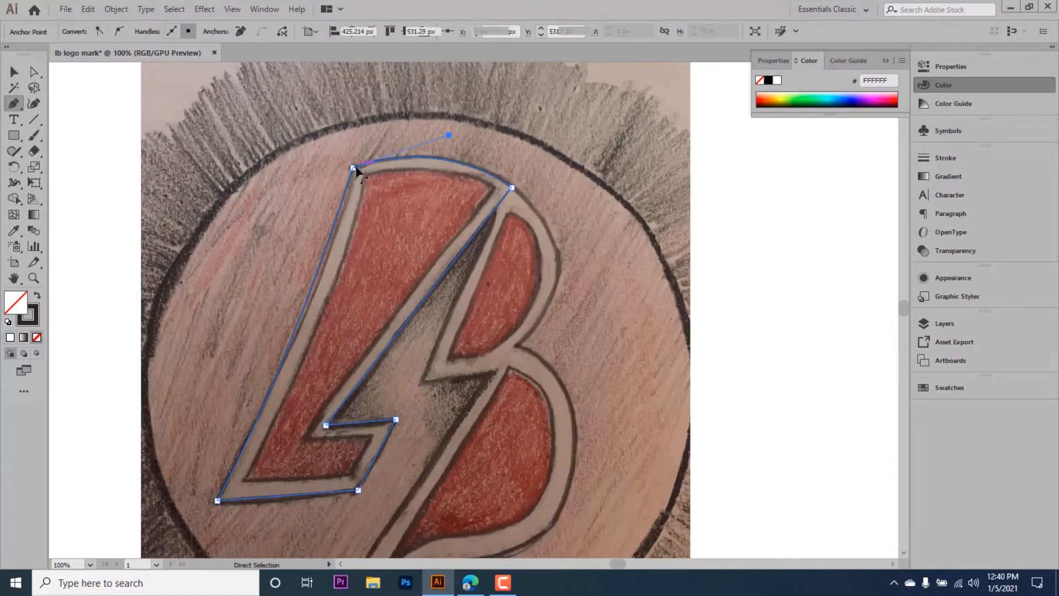
# Swap the L path's stroke and fill so the shape is solid black without an outline.
pyautogui.click(18, 76)
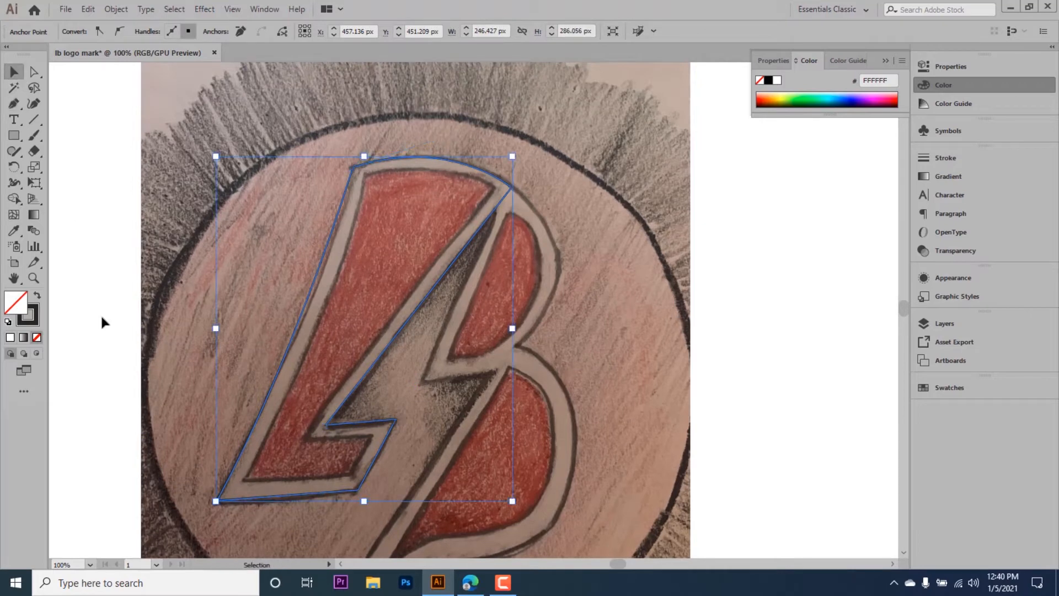
pyautogui.click(37, 295)
pyautogui.click(427, 338)
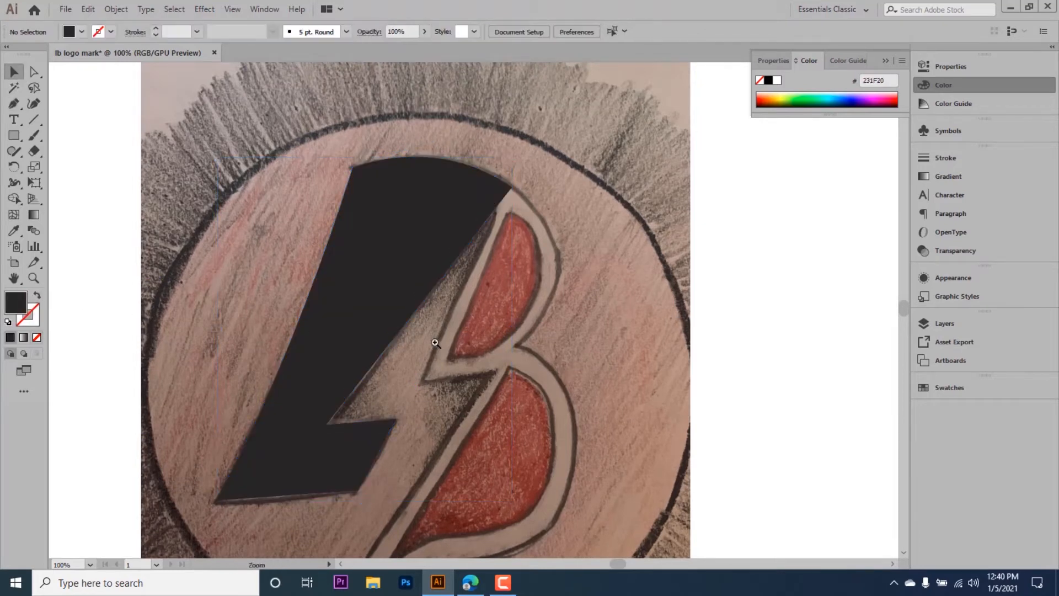
# Create an inner copy of the black L shape with Offset Path at -11 px, using mitered joins and miter limit 4.
pyautogui.click(326, 304)
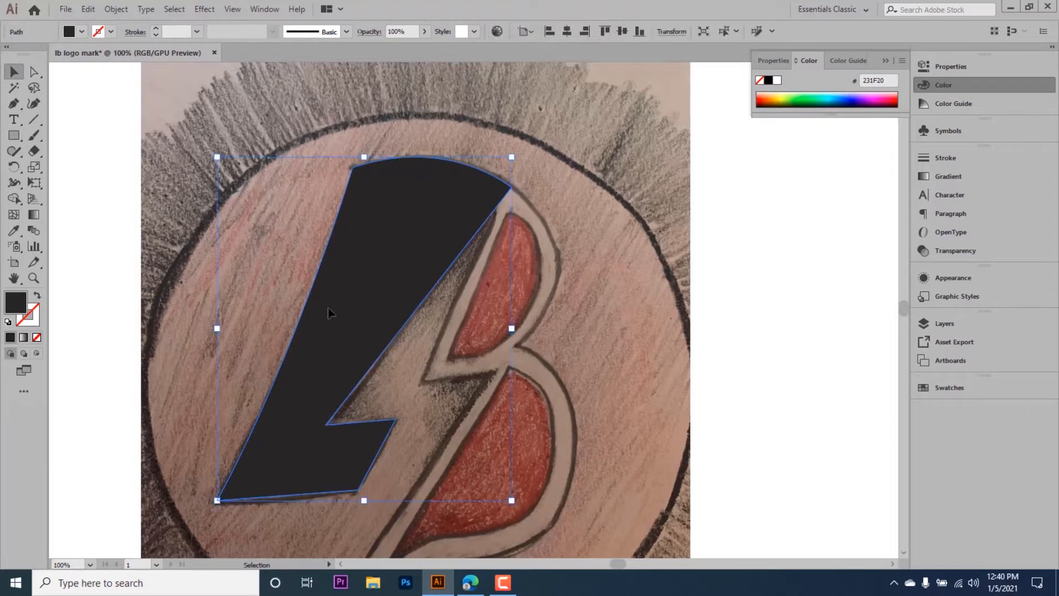
pyautogui.click(113, 12)
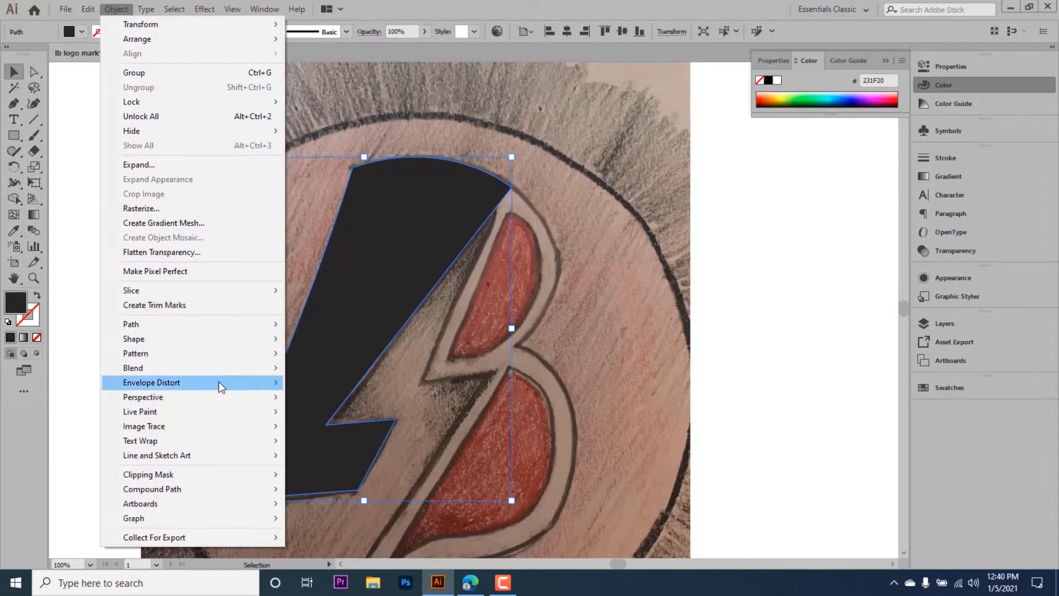
pyautogui.moveTo(202, 323)
pyautogui.click(373, 373)
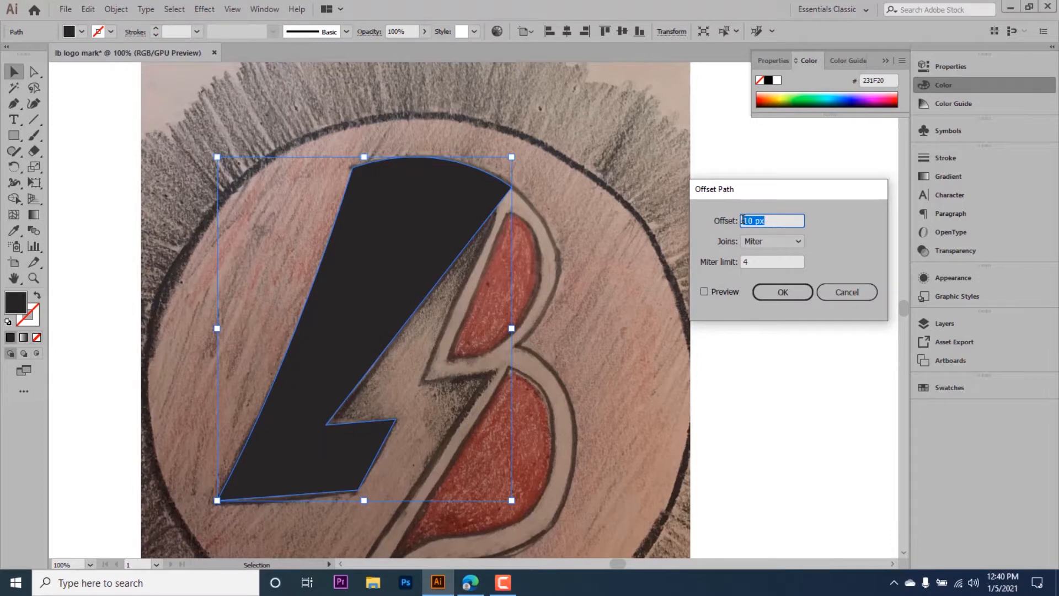
pyautogui.click(730, 292)
pyautogui.click(729, 289)
pyautogui.click(744, 221)
pyautogui.click(714, 290)
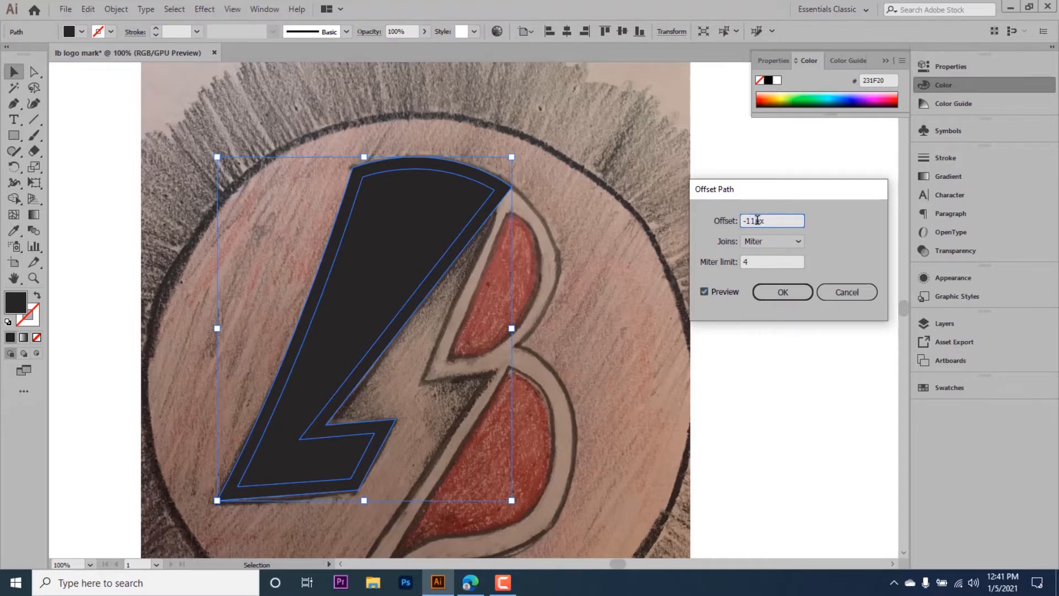
pyautogui.click(713, 292)
pyautogui.click(714, 293)
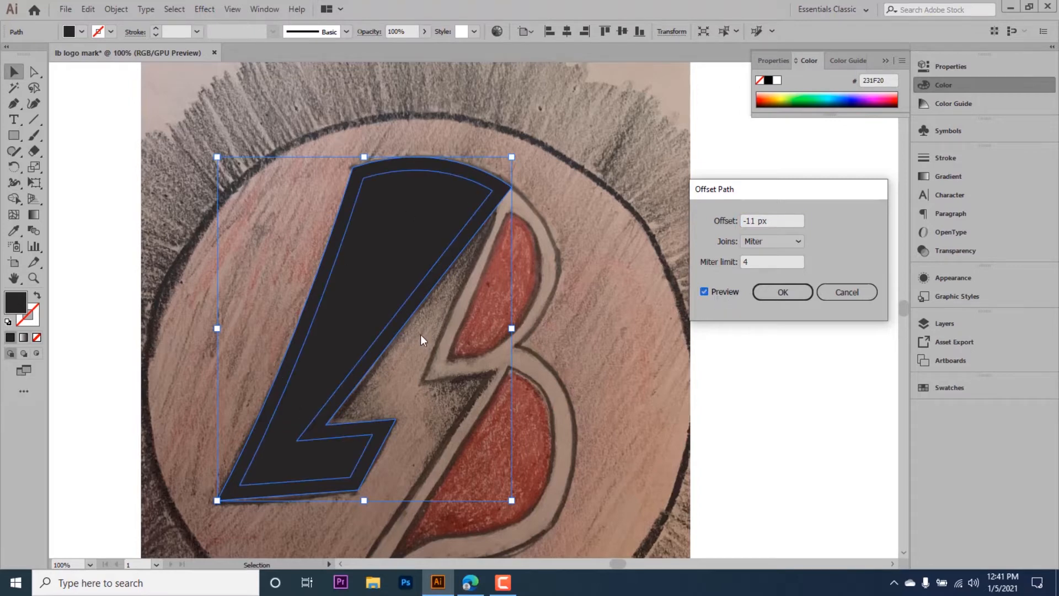
pyautogui.click(798, 292)
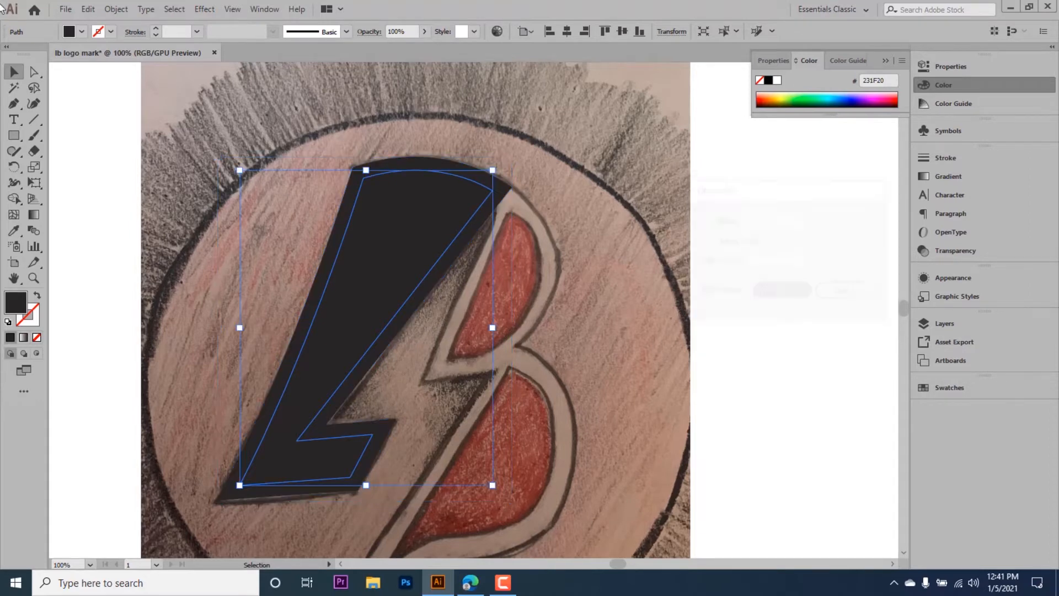
# Fill the inner offset L shape with white and deselect it.
pyautogui.click(778, 81)
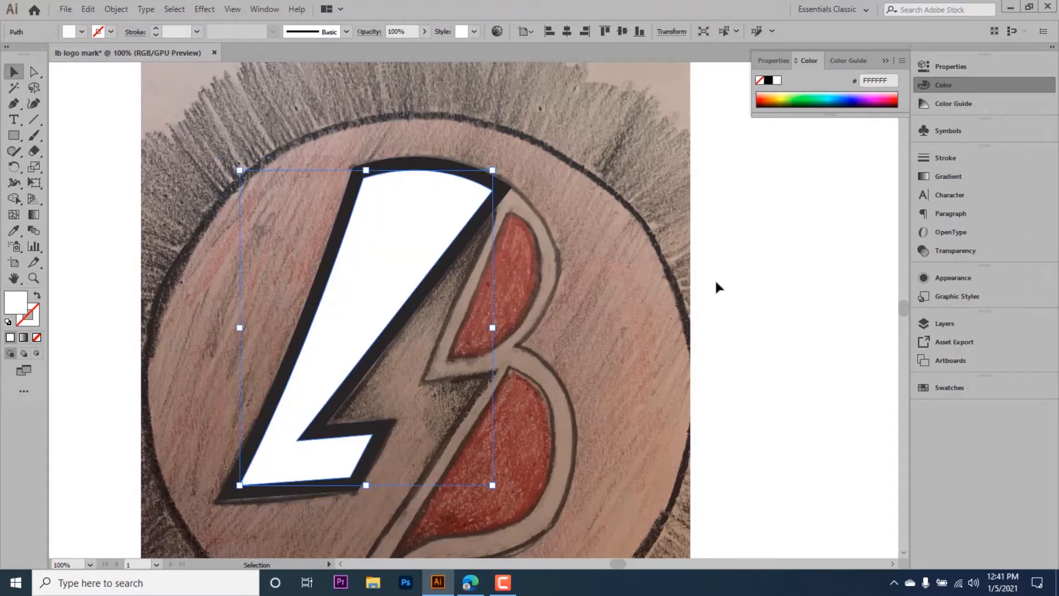
pyautogui.click(700, 370)
pyautogui.scroll(-2, 306, 343)
pyautogui.scroll(2, 409, 361)
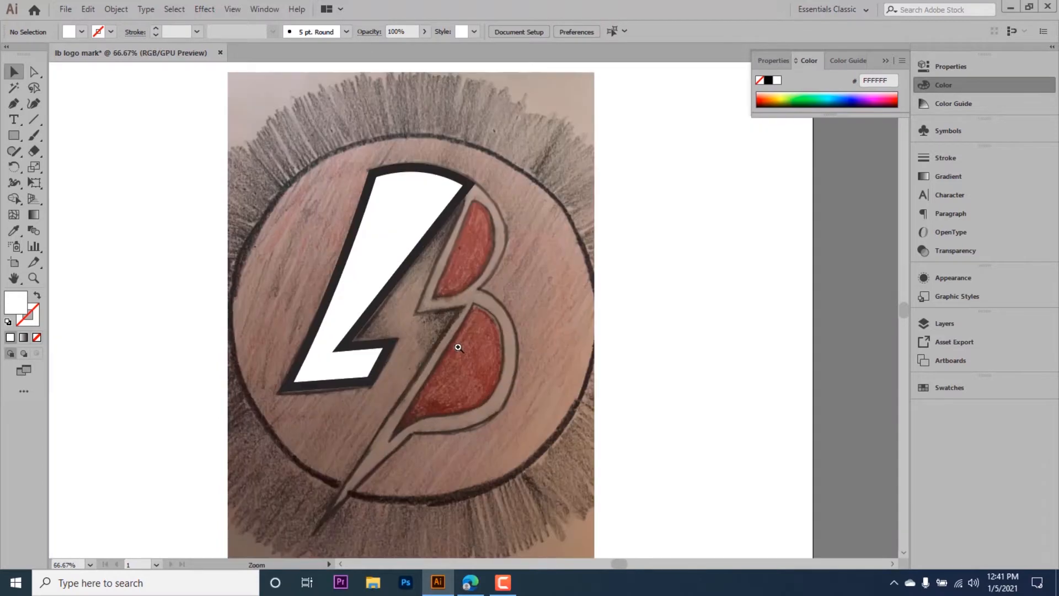
# Try a blue 1598FF fill on the outer L shape and undo it.
pyautogui.click(378, 438)
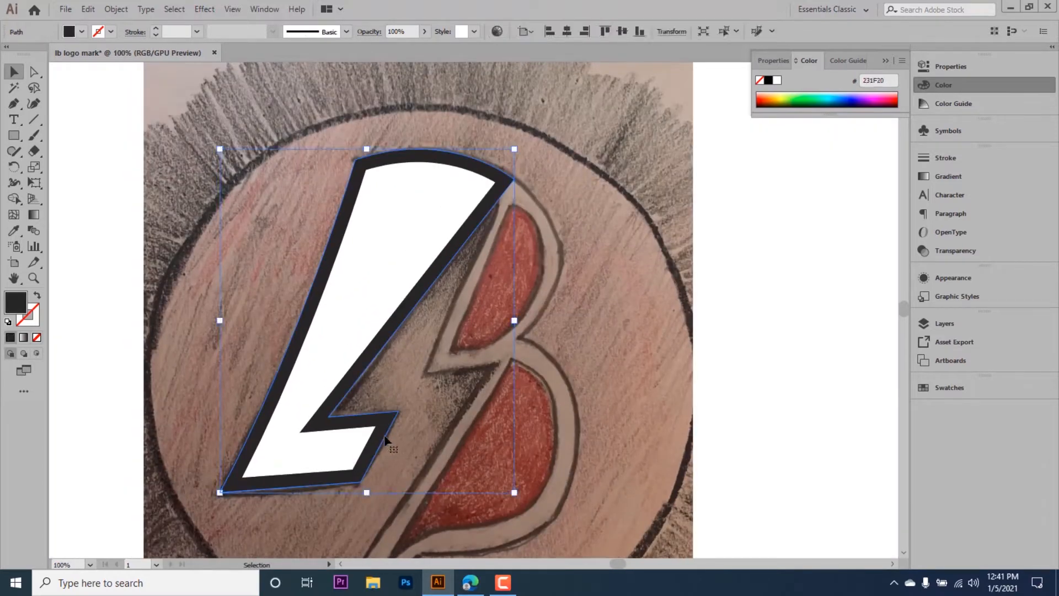
pyautogui.click(839, 96)
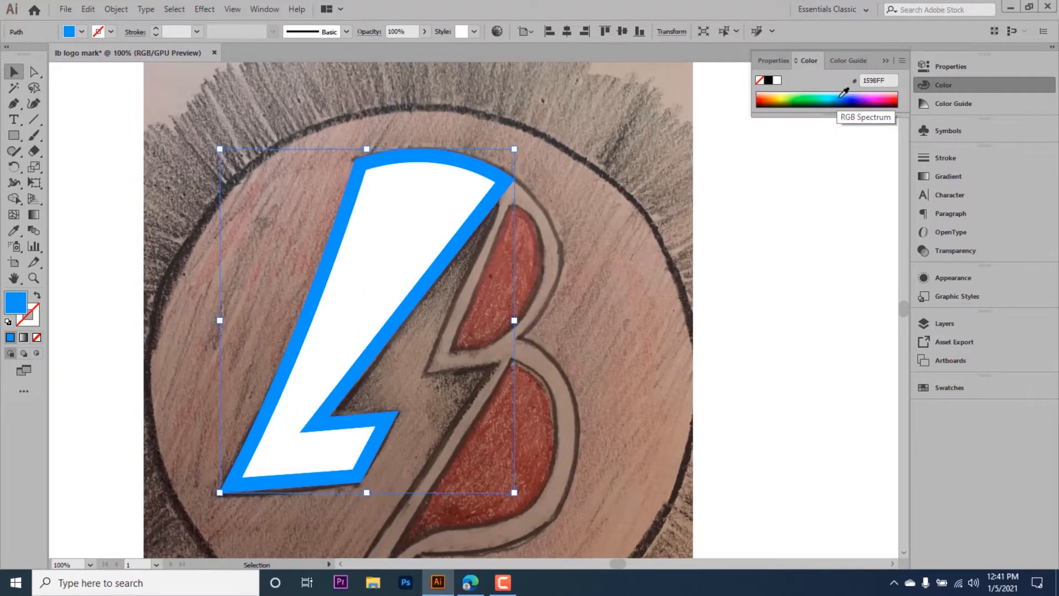
pyautogui.click(543, 450)
pyautogui.scroll(-1, 521, 348)
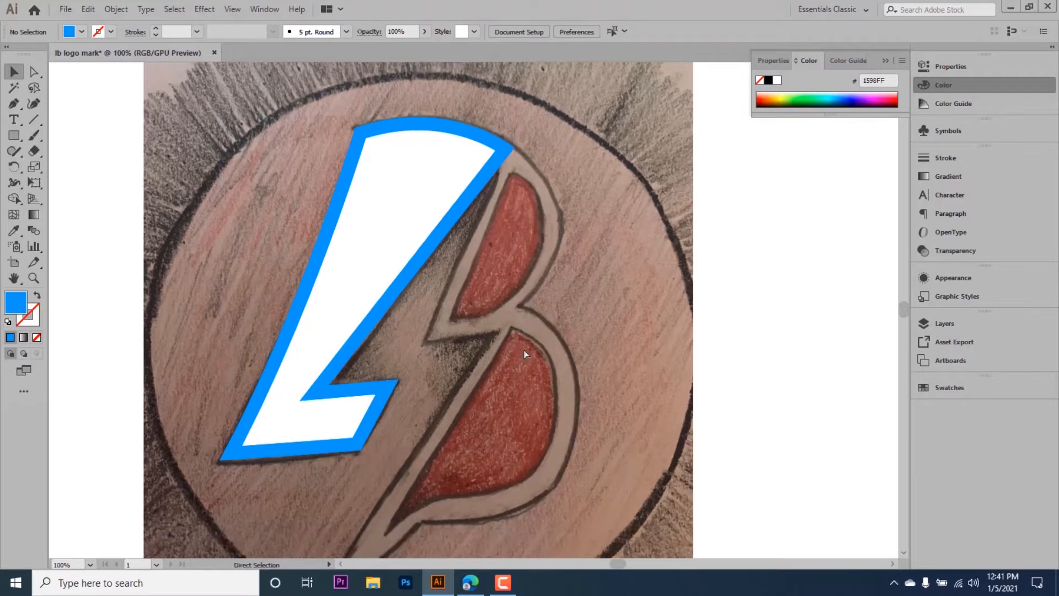
pyautogui.hotkey('ctrl', 'z')
pyautogui.click(572, 308)
# Hide the black and white L shapes so the sketch beneath them can be traced.
pyautogui.scroll(-2, 508, 315)
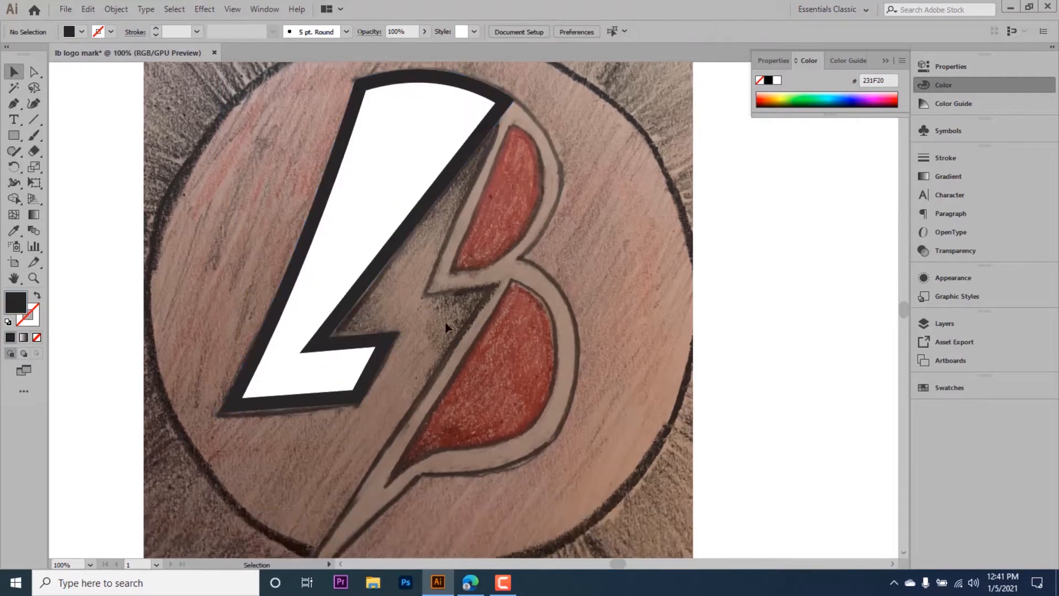
pyautogui.click(286, 329)
pyautogui.hotkey('ctrl', '3')
pyautogui.scroll(-1, 571, 329)
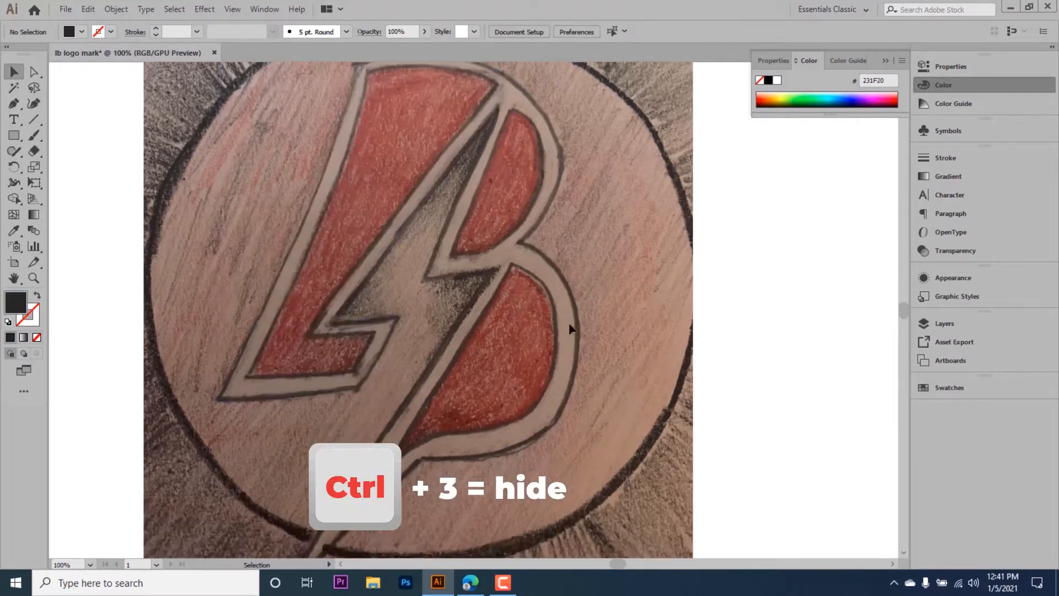
pyautogui.scroll(1, 554, 316)
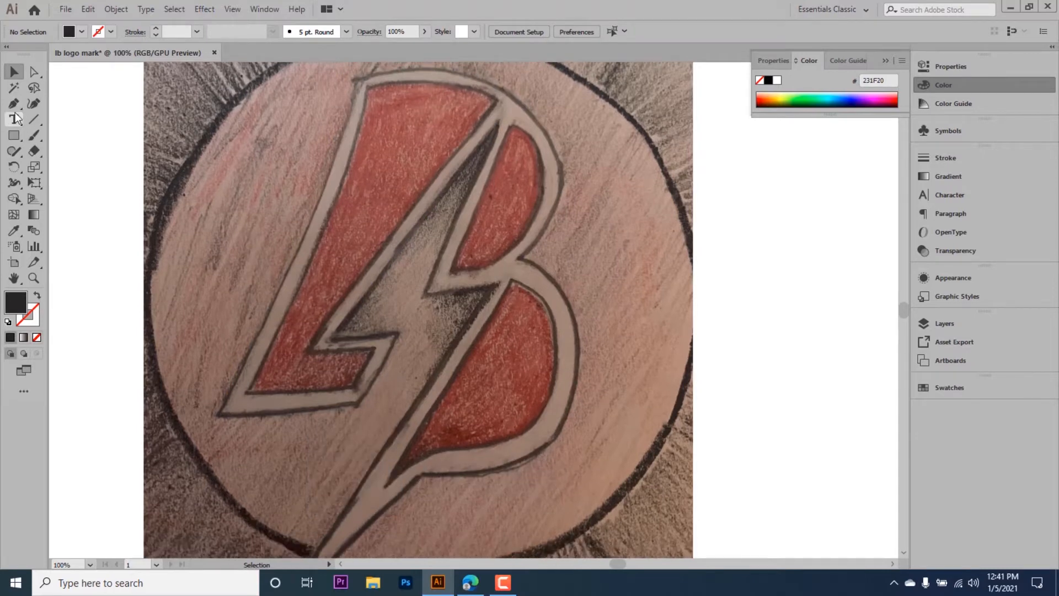
# Start the B's outline with the Pen tool from its top junction down to the bolt's notch and across to the inner corner.
pyautogui.click(14, 103)
pyautogui.keyDown('ctrl'); pyautogui.click(459, 157); pyautogui.keyUp('ctrl')
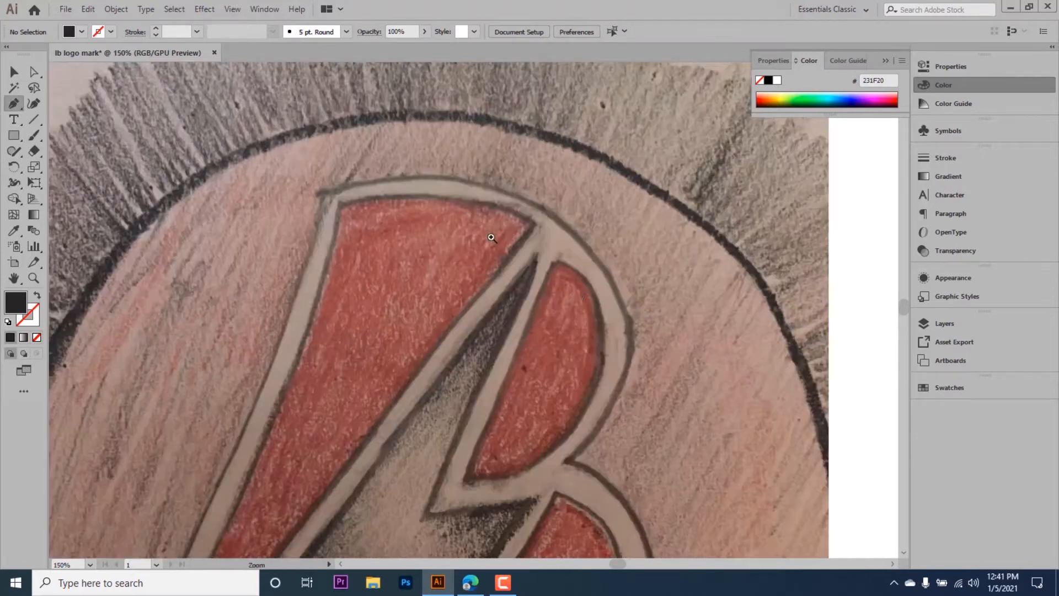
pyautogui.moveTo(576, 296); pyautogui.dragTo(502, 167)
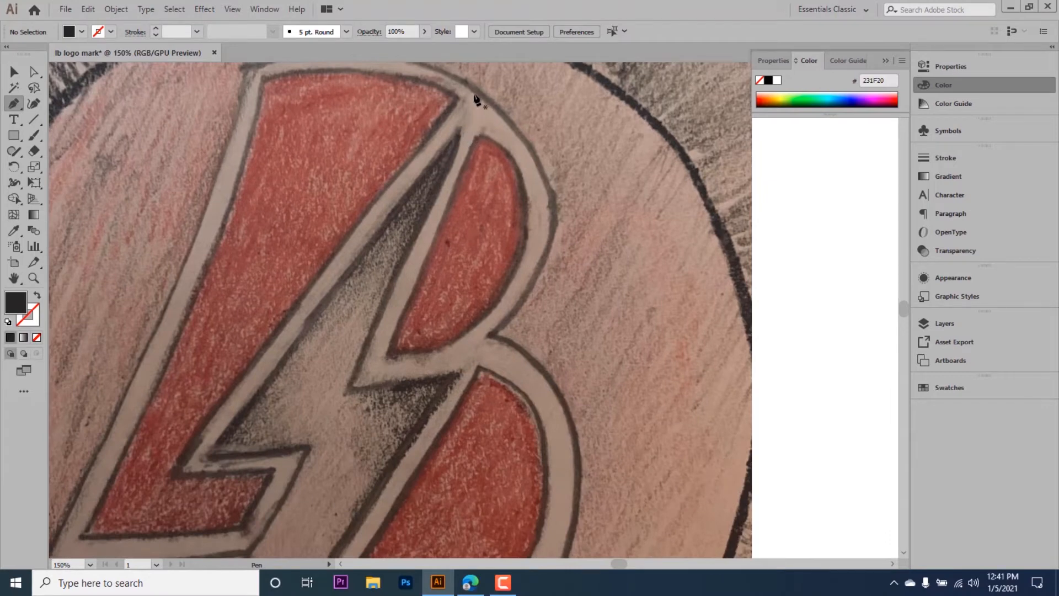
pyautogui.moveTo(476, 94); pyautogui.dragTo(476, 391)
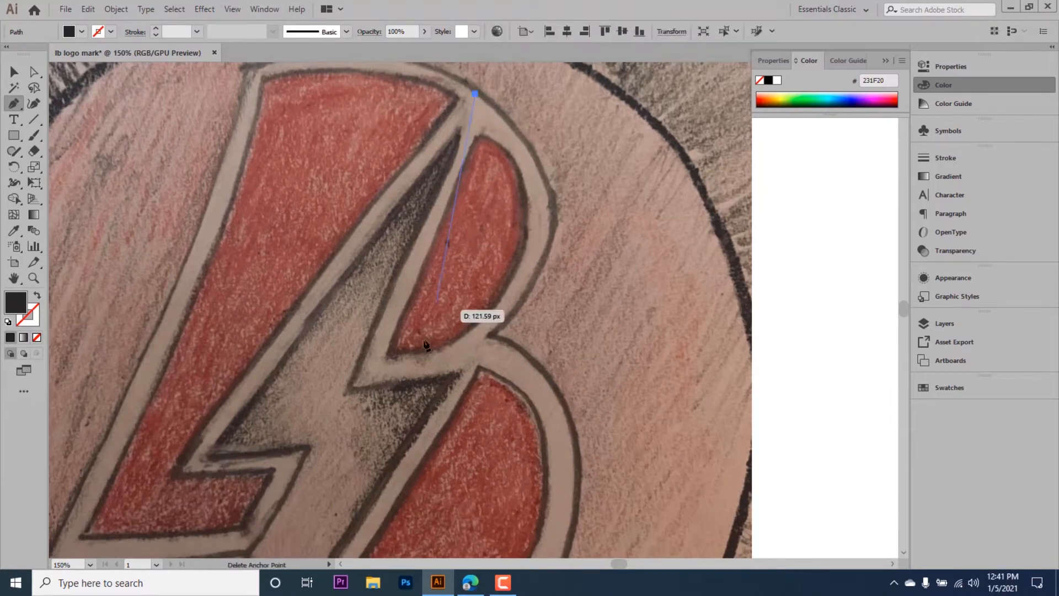
pyautogui.click(345, 390)
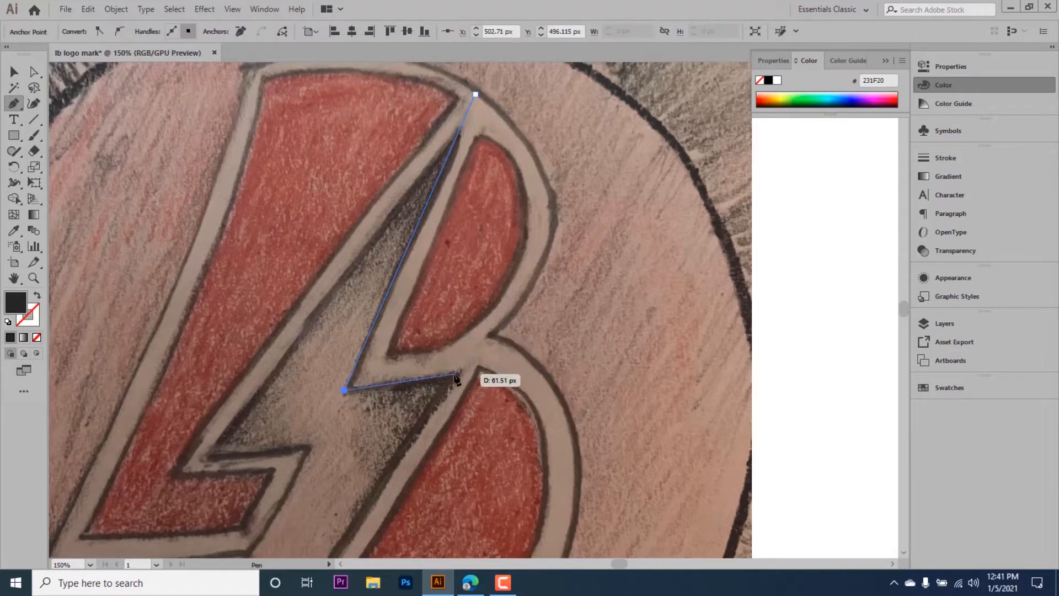
pyautogui.click(455, 374)
# Switch the path to stroke only and continue it down to the lightning bolt's tip and back up to the B's lower corner.
pyautogui.scroll(-5, 445, 343)
pyautogui.hotkey('shift', 'x')
pyautogui.scroll(-3, 418, 256)
pyautogui.hscroll(1, 365, 359)
pyautogui.scroll(-2, 265, 361)
pyautogui.moveTo(265, 362); pyautogui.dragTo(356, 390)
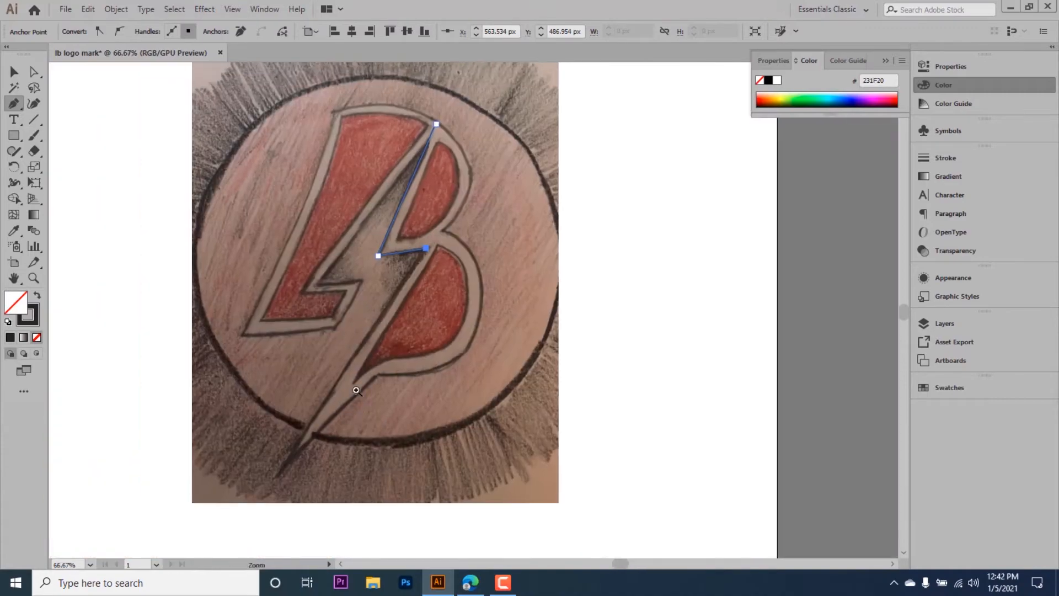
pyautogui.click(356, 390)
pyautogui.click(352, 440)
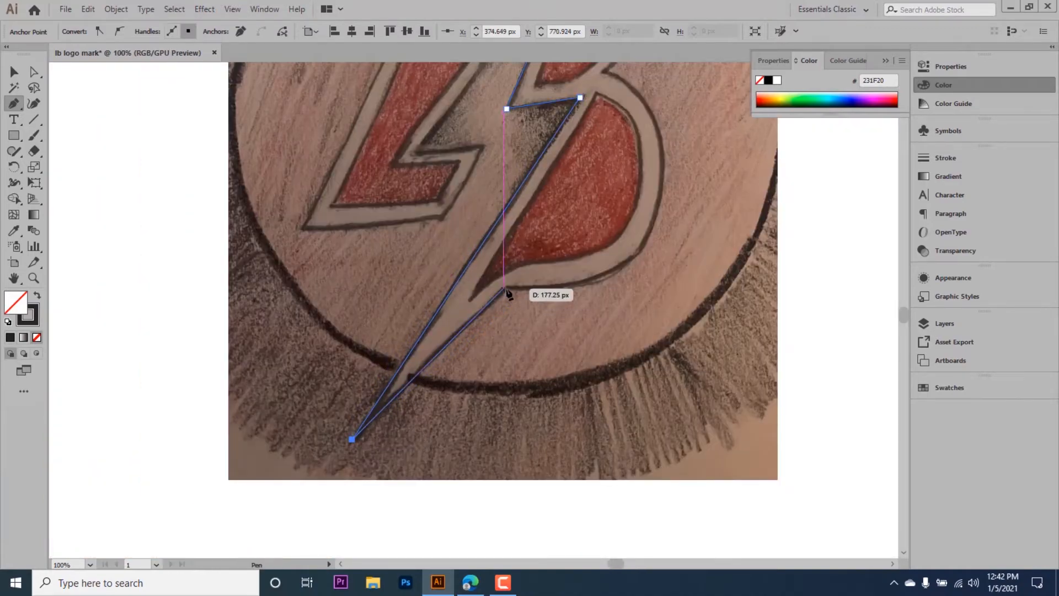
pyautogui.click(507, 291)
# Trace the outer curves of the B's lower and upper lobes, close the outline at its top point and deselect it.
pyautogui.scroll(4, 507, 290)
pyautogui.moveTo(645, 304); pyautogui.dragTo(647, 179)
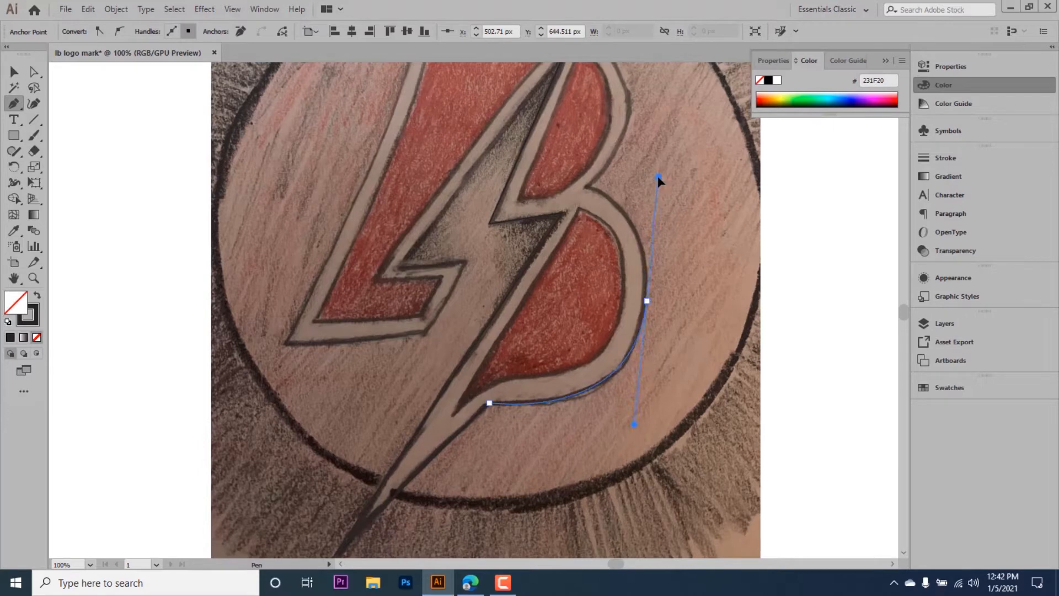
pyautogui.click(647, 301)
pyautogui.scroll(3, 607, 276)
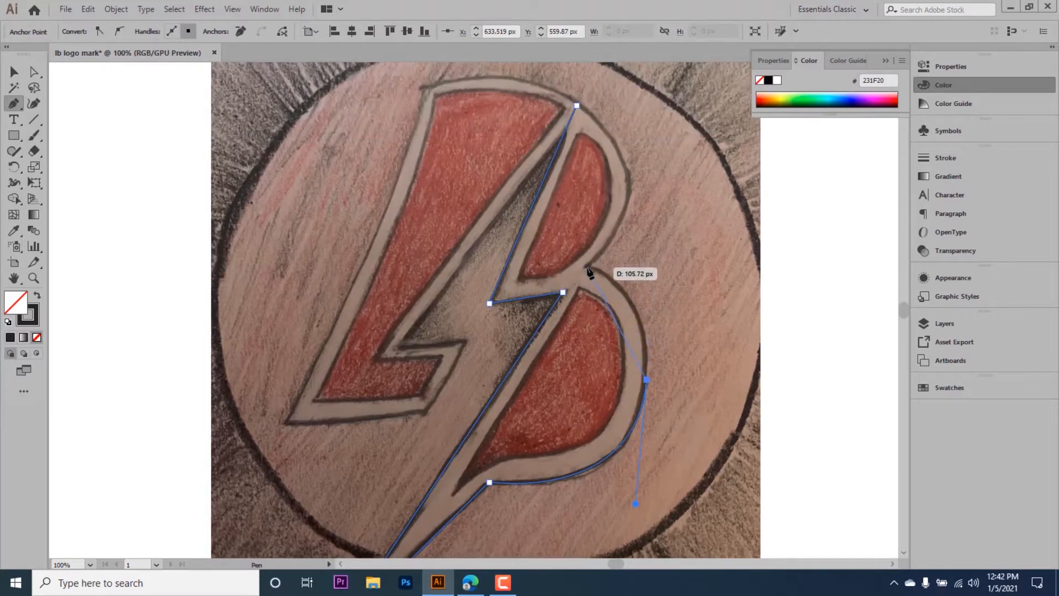
pyautogui.moveTo(589, 269); pyautogui.dragTo(514, 247)
pyautogui.scroll(2, 630, 303)
pyautogui.moveTo(576, 169); pyautogui.dragTo(467, 91)
pyautogui.scroll(-4, 575, 206)
pyautogui.scroll(3, 670, 365)
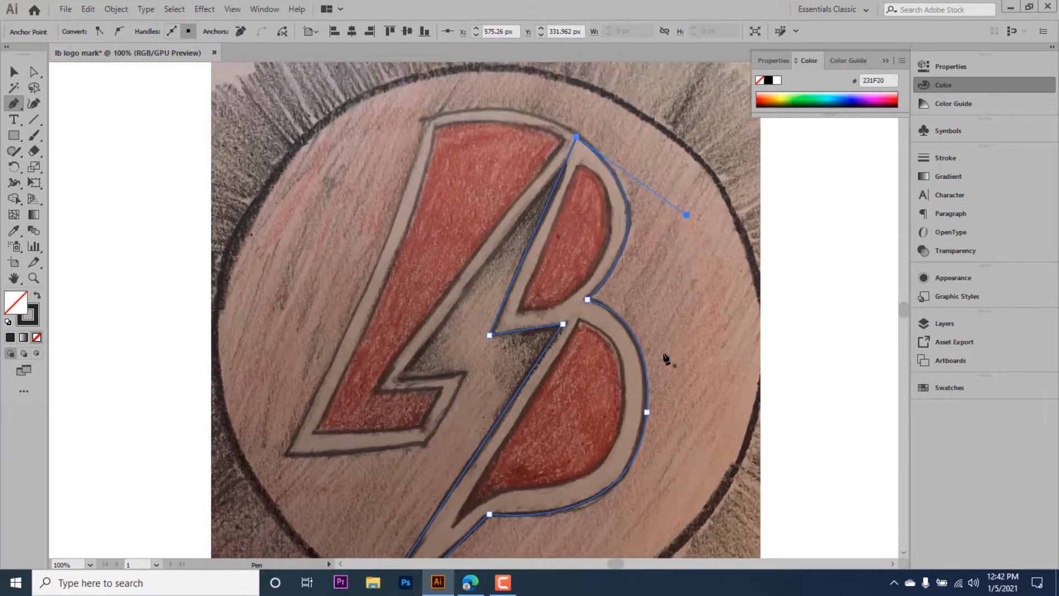
pyautogui.scroll(-1, 666, 357)
pyautogui.keyDown('ctrl'); pyautogui.click(583, 214); pyautogui.keyUp('ctrl')
# Trace the red area inside the B's upper lobe as a closed path with a straight inner edge and a curved outer edge.
pyautogui.click(578, 150)
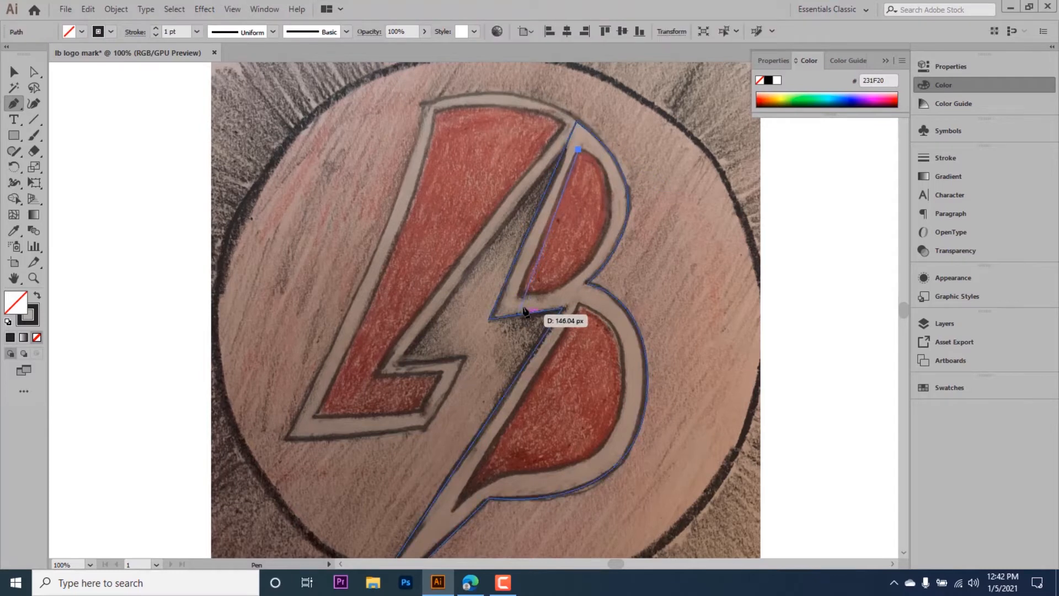
pyautogui.moveTo(593, 281); pyautogui.dragTo(604, 234)
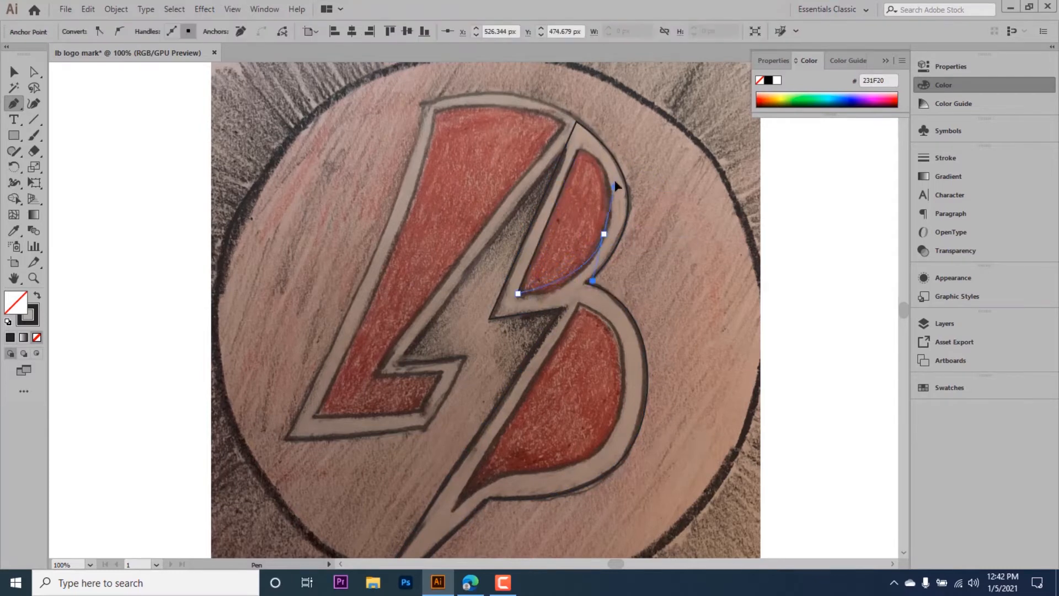
pyautogui.moveTo(578, 150); pyautogui.dragTo(583, 153)
# Trace the red area inside the B's lower lobe as a closed path with a straight inner edge and curved outer edge.
pyautogui.scroll(-3, 700, 289)
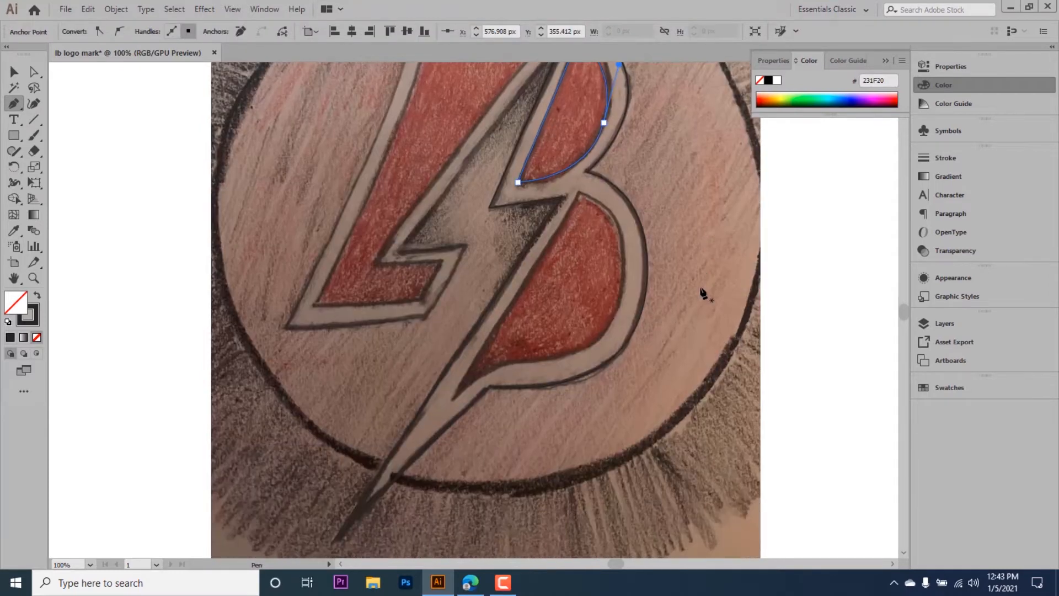
pyautogui.click(580, 195)
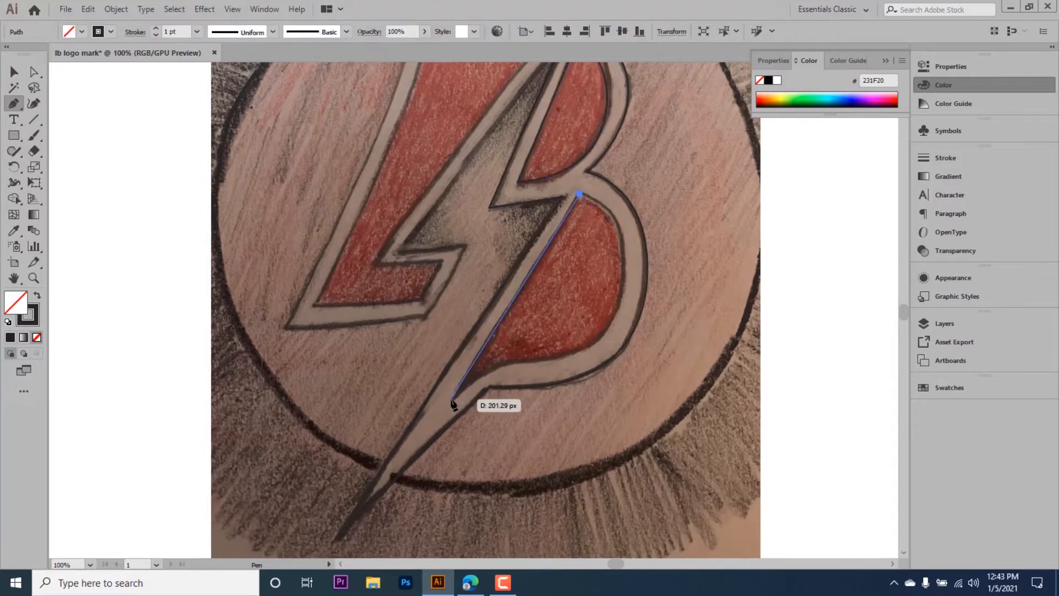
pyautogui.click(450, 395)
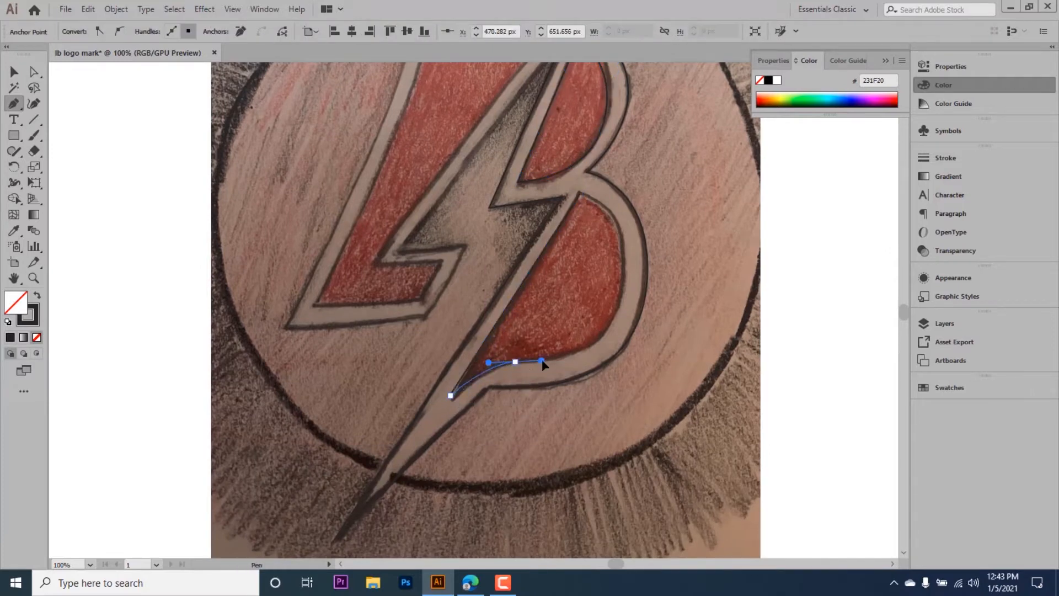
pyautogui.moveTo(517, 364); pyautogui.dragTo(519, 363)
pyautogui.moveTo(625, 274); pyautogui.dragTo(533, 188)
pyautogui.click(624, 274)
# Fill both inner lobe shapes of the B with the red sampled from the sketch and deselect them.
pyautogui.scroll(-2, 589, 270)
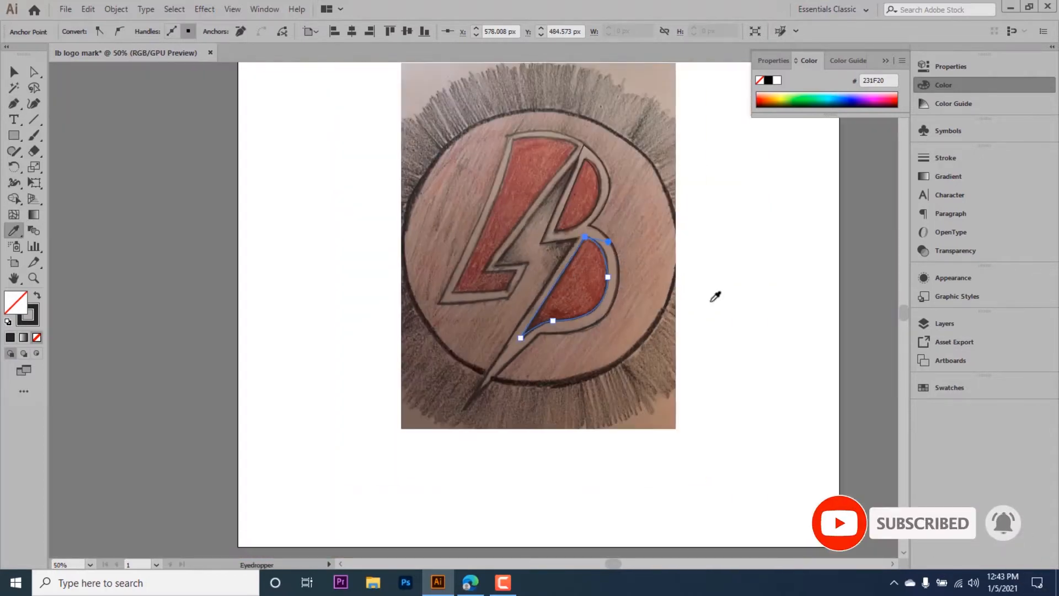
pyautogui.click(586, 272)
pyautogui.keyDown('ctrl'); pyautogui.click(604, 243); pyautogui.keyUp('ctrl')
pyautogui.hotkey('ctrl', 'shift', 'a')
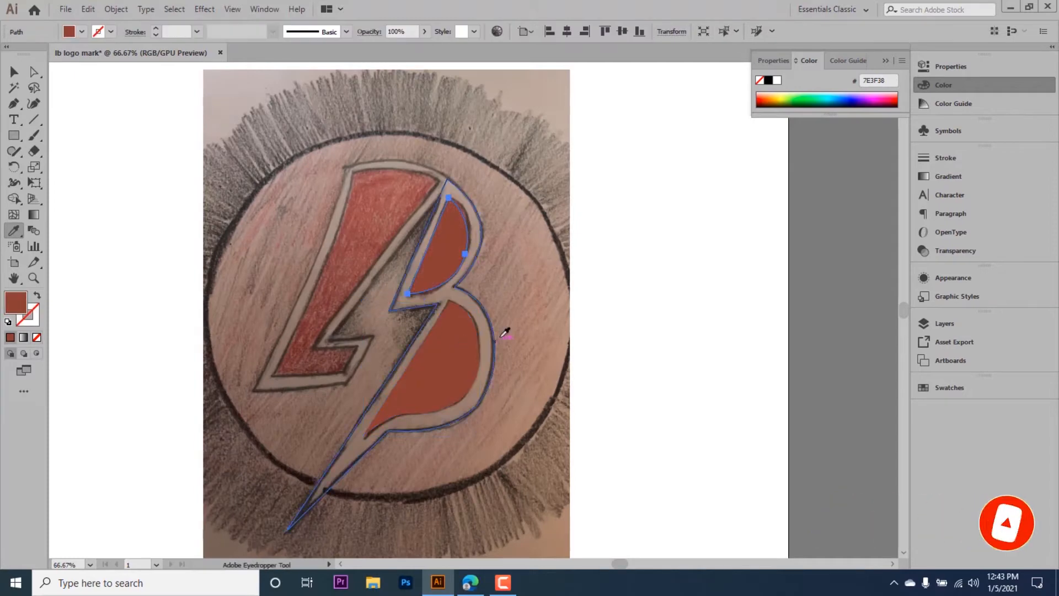
# Fill the B's outline with the L's black and both inner lobe shapes with the L's white using the Eyedropper.
pyautogui.scroll(-2, 505, 328)
pyautogui.press('v')
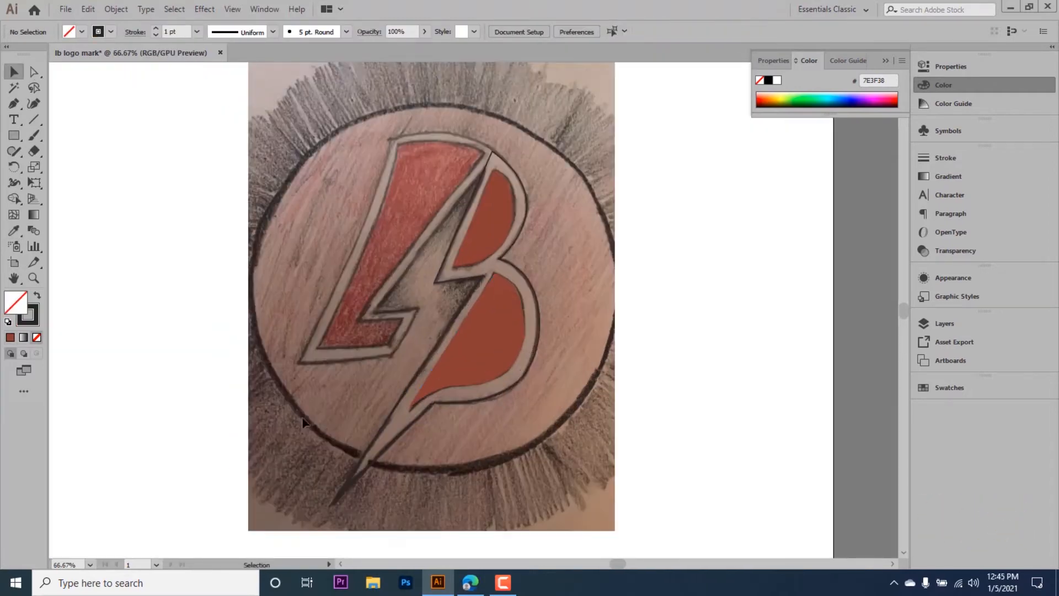
pyautogui.scroll(-1, 487, 355)
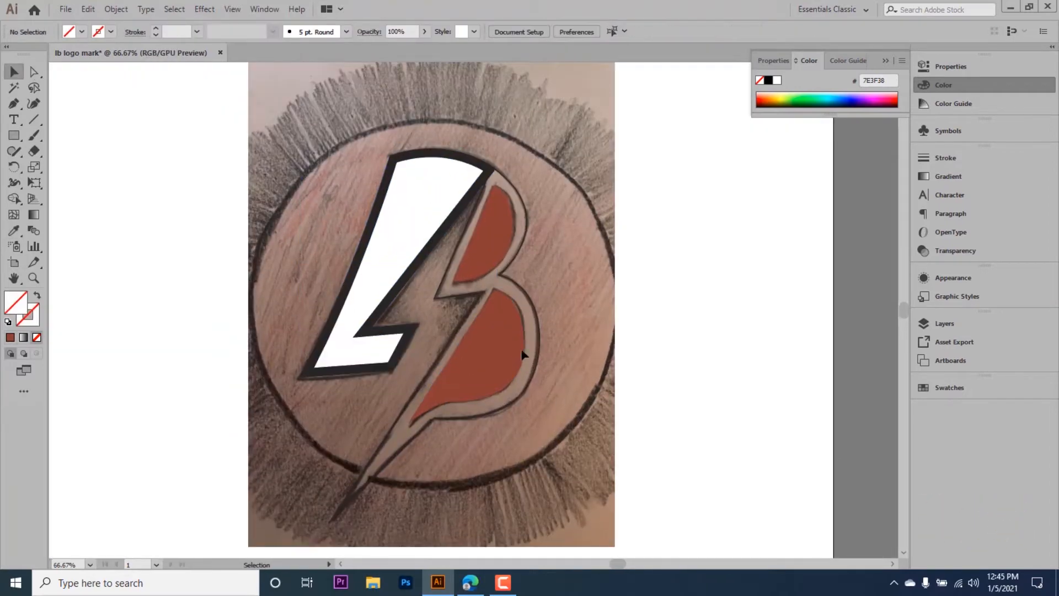
pyautogui.click(523, 349)
pyautogui.press('i')
pyautogui.click(330, 321)
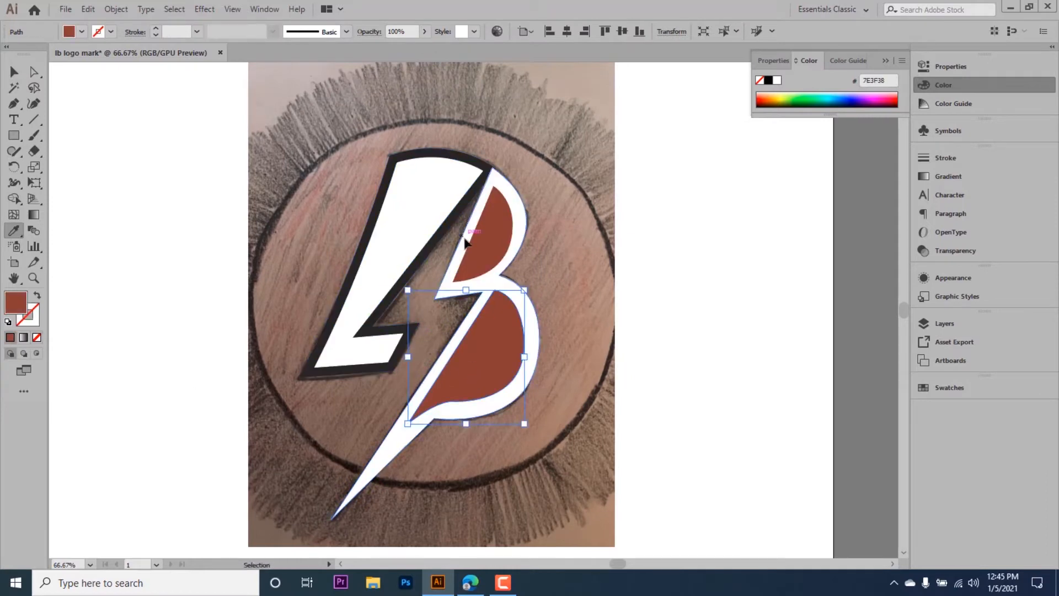
pyautogui.keyDown('ctrl'); pyautogui.click(485, 253); pyautogui.keyUp('ctrl')
pyautogui.click(390, 225)
pyautogui.keyDown('ctrl'); pyautogui.click(486, 353); pyautogui.keyUp('ctrl')
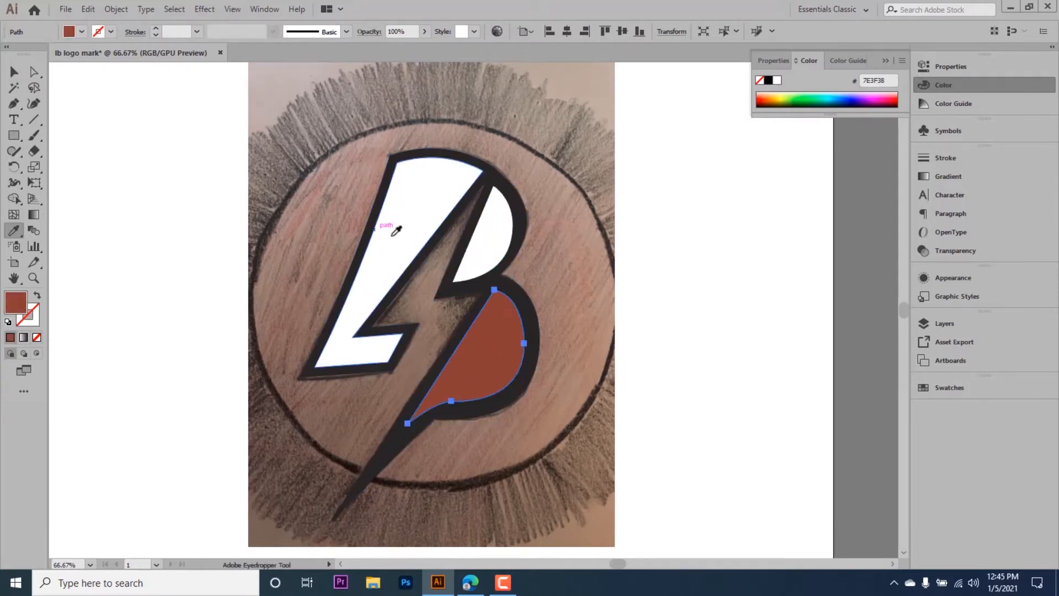
pyautogui.click(390, 225)
pyautogui.press('v')
pyautogui.click(164, 273)
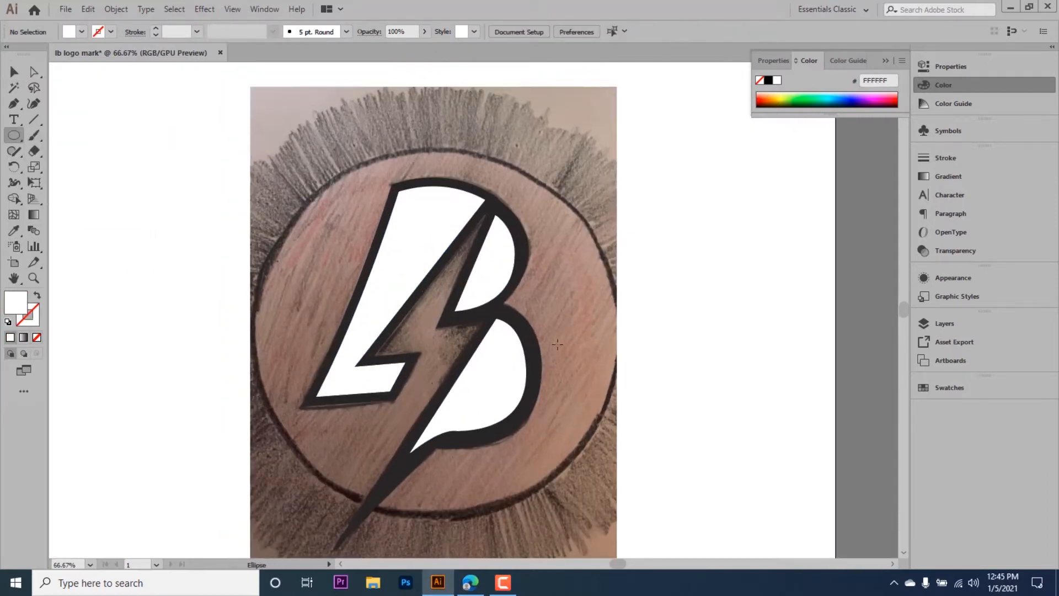
# Draw a circle about 446 px across over the logo, send it behind the letters and fill it with dark blue 00607F.
pyautogui.moveTo(434, 331); pyautogui.dragTo(585, 501)
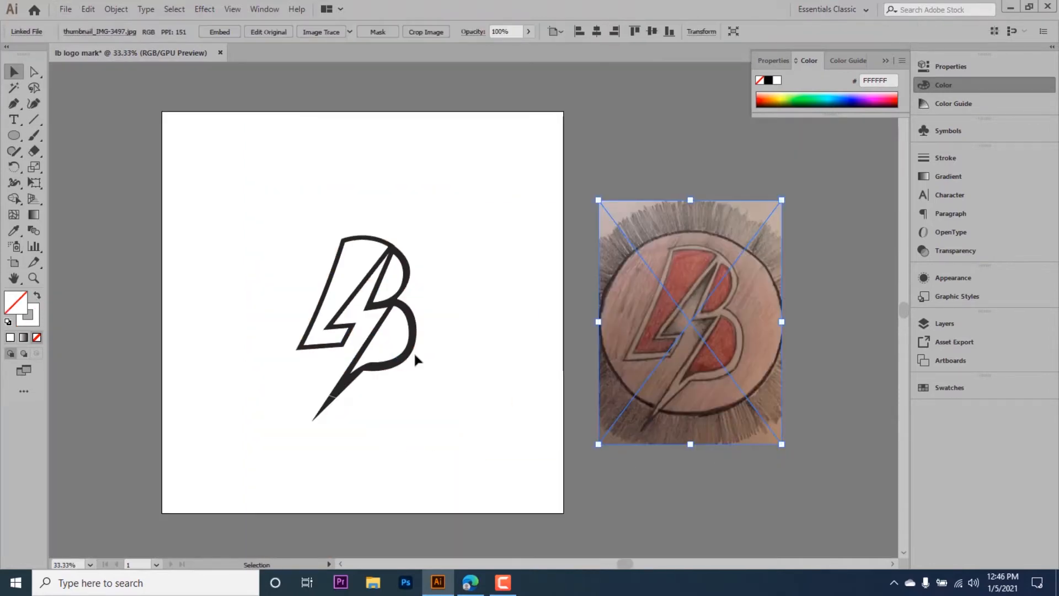
pyautogui.hotkey('ctrl', '=')
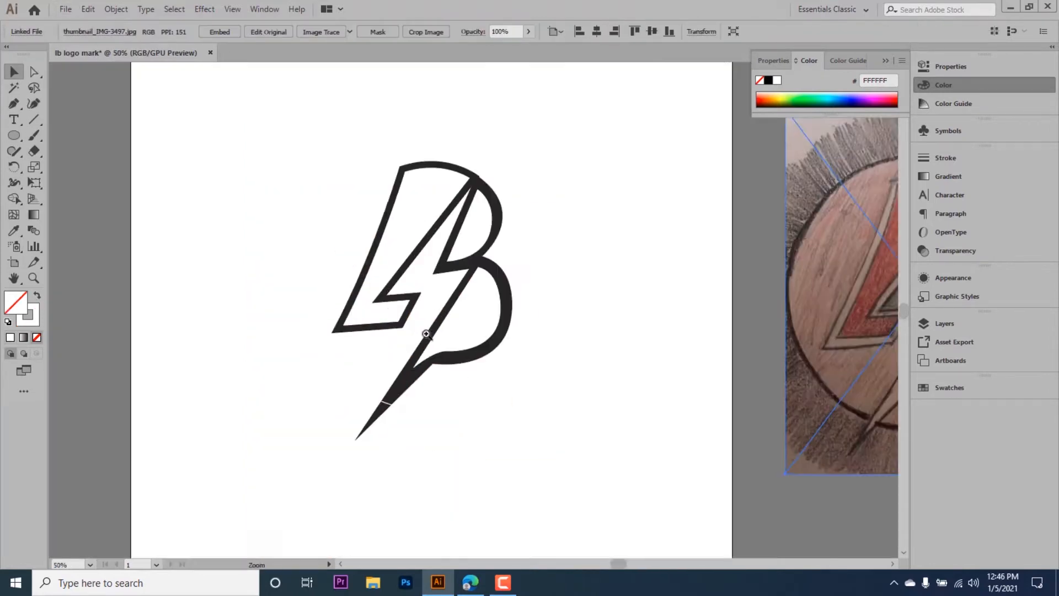
pyautogui.click(525, 343)
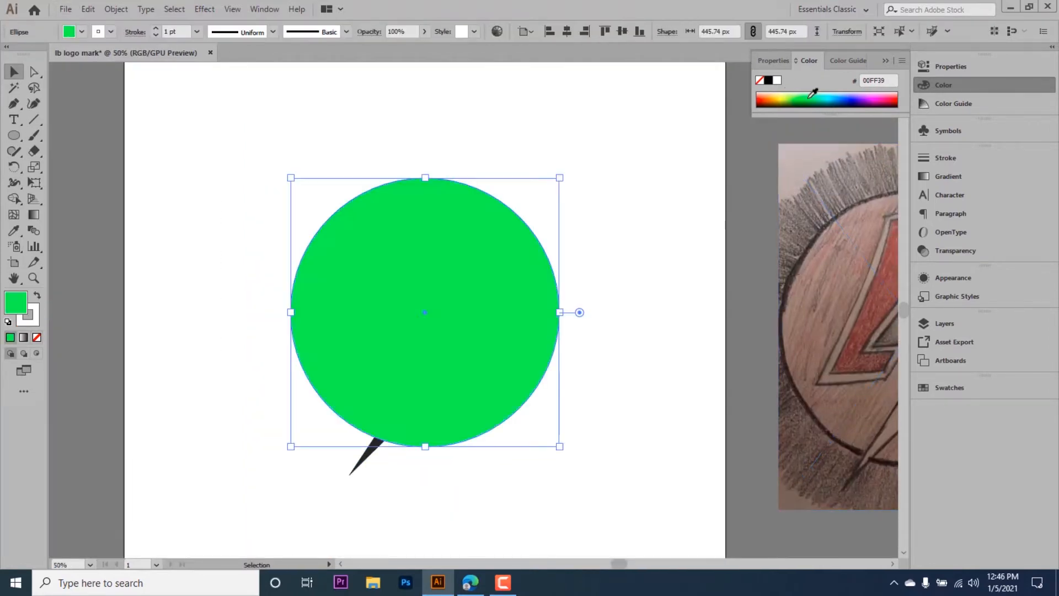
pyautogui.click(835, 96)
pyautogui.hotkey('ctrl', 'shift', '[')
pyautogui.moveTo(730, 421); pyautogui.dragTo(652, 403)
pyautogui.click(770, 80)
pyautogui.moveTo(835, 105); pyautogui.dragTo(834, 102)
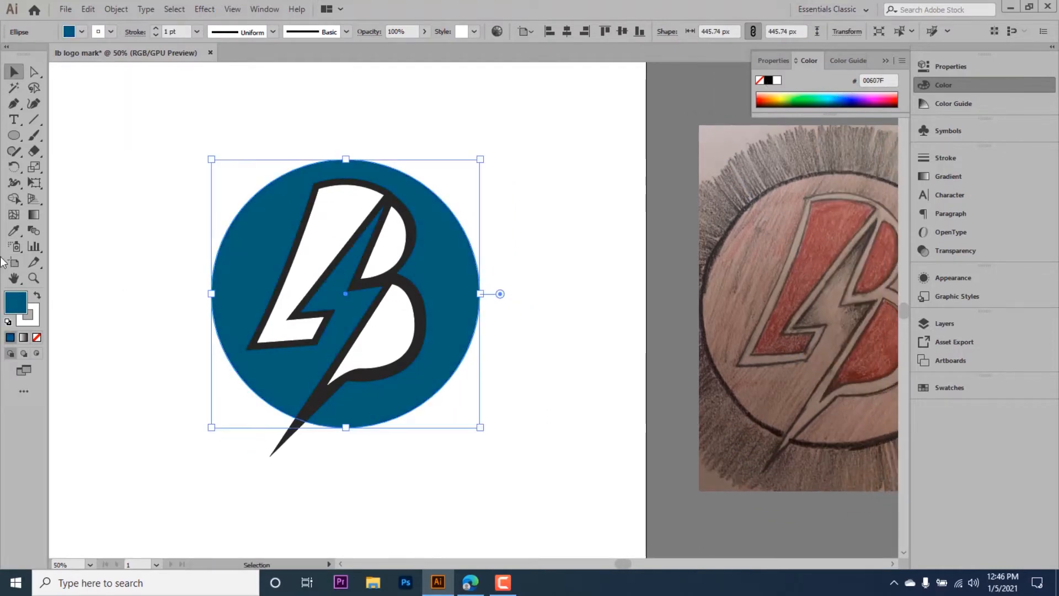
# Turn the circle into a ring with no fill and an 8 pt dark blue stroke.
pyautogui.click(37, 296)
pyautogui.click(36, 337)
pyautogui.click(157, 29)
pyautogui.click(156, 29)
pyautogui.click(156, 29)
pyautogui.click(156, 29)
pyautogui.click(198, 270)
# Move the sketch photo closer to the logo.
pyautogui.moveTo(759, 361)
pyautogui.mouseDown()
pyautogui.moveTo(798, 354)
pyautogui.moveTo(628, 338)
pyautogui.mouseUp()
pyautogui.click(472, 455)
pyautogui.scroll(3, 471, 455)
pyautogui.scroll(-2, 452, 438)
# Fill the circle with a tone sampled from the sketch's background and lighten it to peach E5BBAE.
pyautogui.click(448, 419)
pyautogui.press('i')
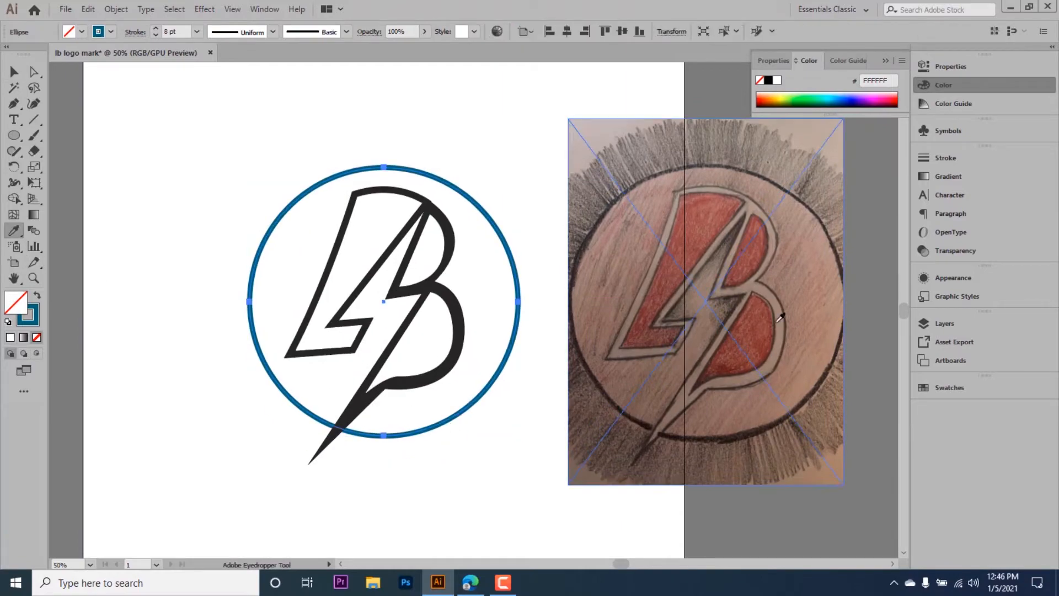
pyautogui.click(782, 314)
pyautogui.click(611, 291)
pyautogui.click(628, 217)
pyautogui.doubleClick(10, 311)
pyautogui.click(733, 230)
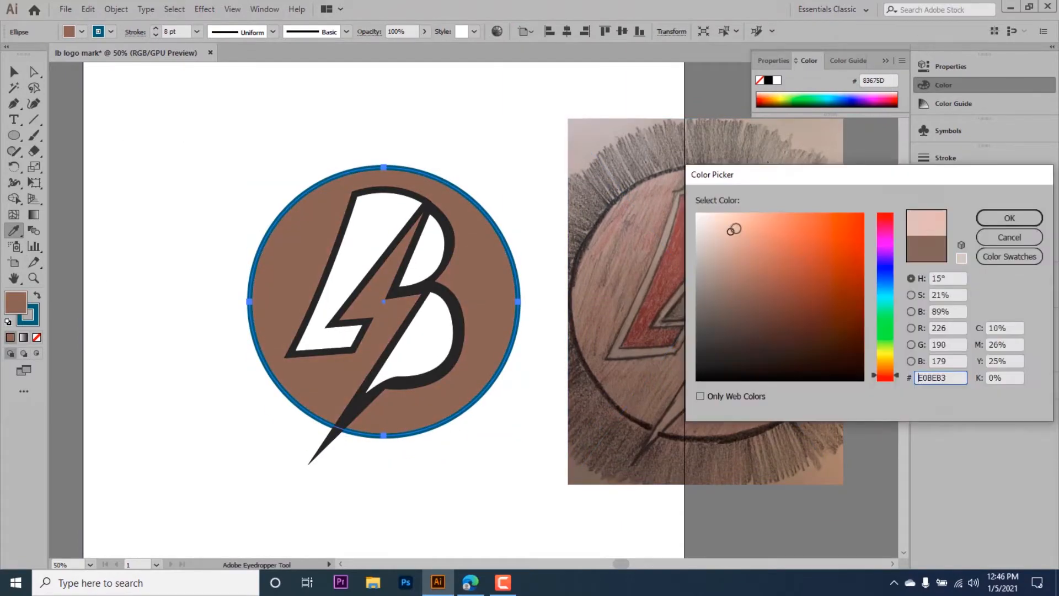
pyautogui.click(1010, 219)
pyautogui.keyDown('ctrl'); pyautogui.click(164, 195); pyautogui.keyUp('ctrl')
# Shift the B's white lower-lobe shape slightly outward and pull its bottom tip toward the bolt's tip.
pyautogui.scroll(1, 166, 192)
pyautogui.keyDown('ctrl'); pyautogui.click(419, 302); pyautogui.keyUp('ctrl')
pyautogui.keyDown('ctrl'); pyautogui.click(428, 315); pyautogui.keyUp('ctrl')
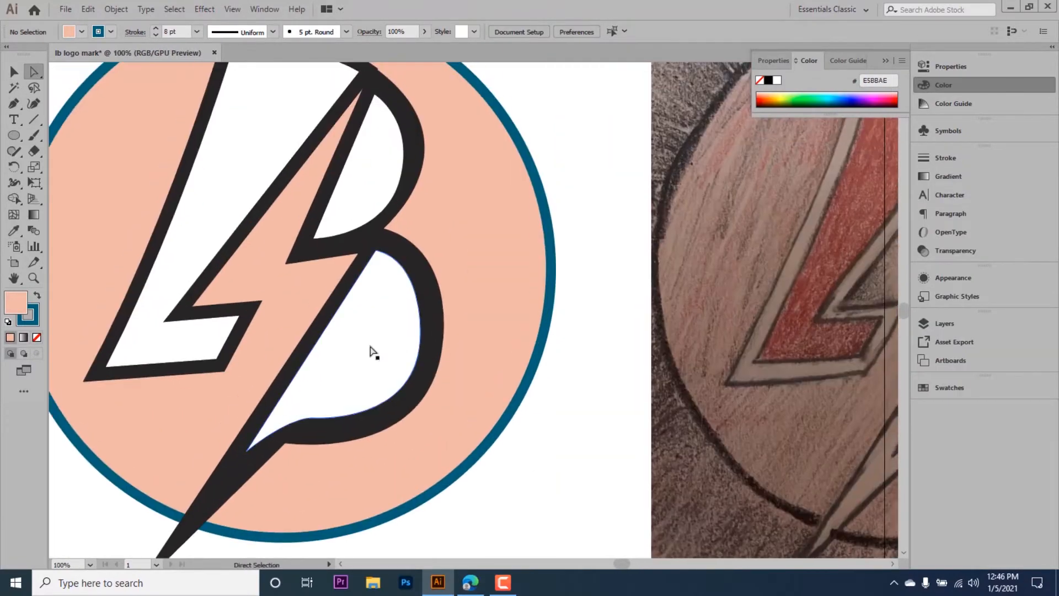
pyautogui.click(372, 350)
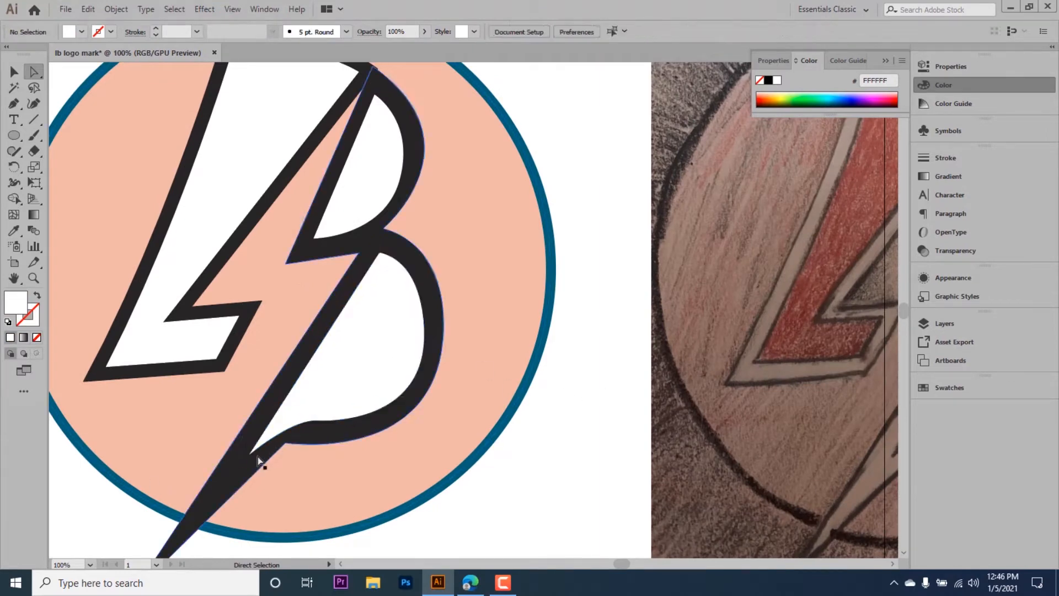
pyautogui.moveTo(250, 455); pyautogui.dragTo(240, 458)
pyautogui.hotkey('ctrl', 'shift', 'a')
# Lower the bottom curve point of the white lower-lobe shape and stretch its tip further down the bolt.
pyautogui.scroll(1, 413, 350)
pyautogui.click(413, 349)
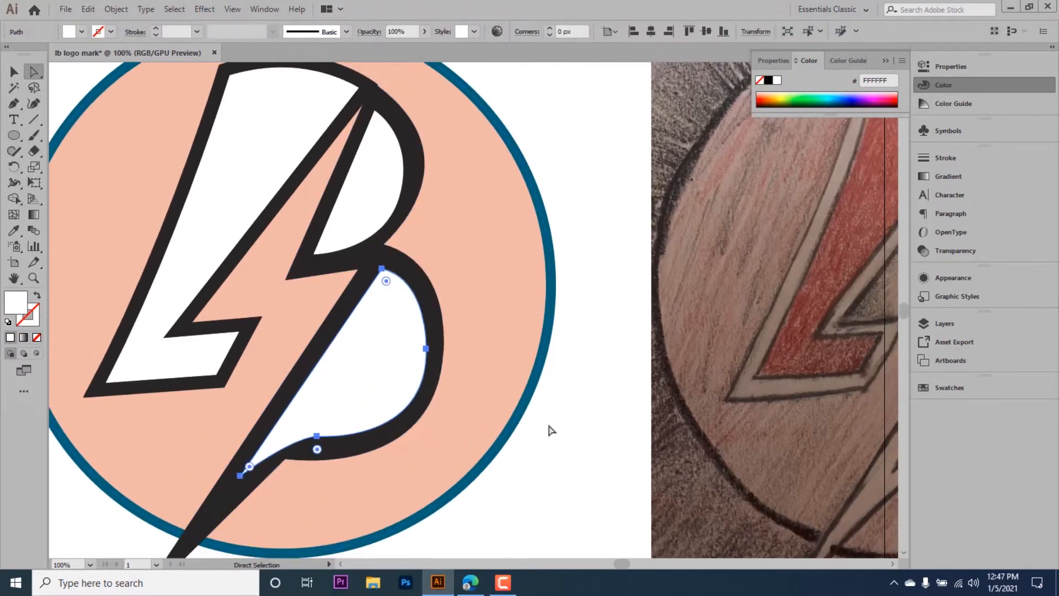
pyautogui.moveTo(319, 440); pyautogui.dragTo(308, 444)
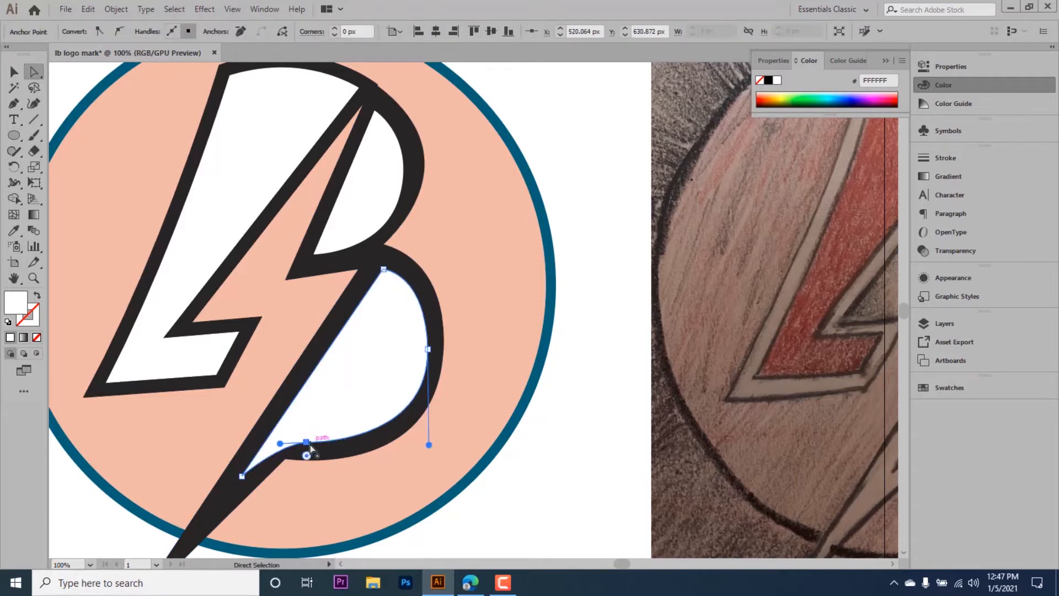
pyautogui.moveTo(241, 478); pyautogui.dragTo(223, 500)
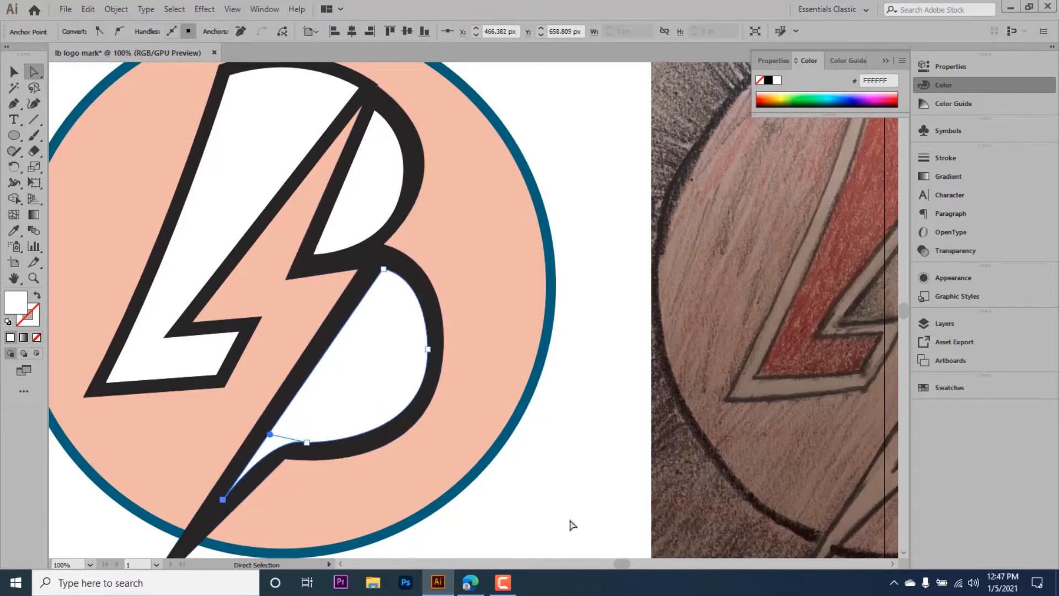
pyautogui.scroll(1, 570, 525)
# Adjust the direction handle of the white lower-lobe shape's outer curve point and raise its top corner and that corner's handle.
pyautogui.click(378, 378)
pyautogui.scroll(-1, 473, 395)
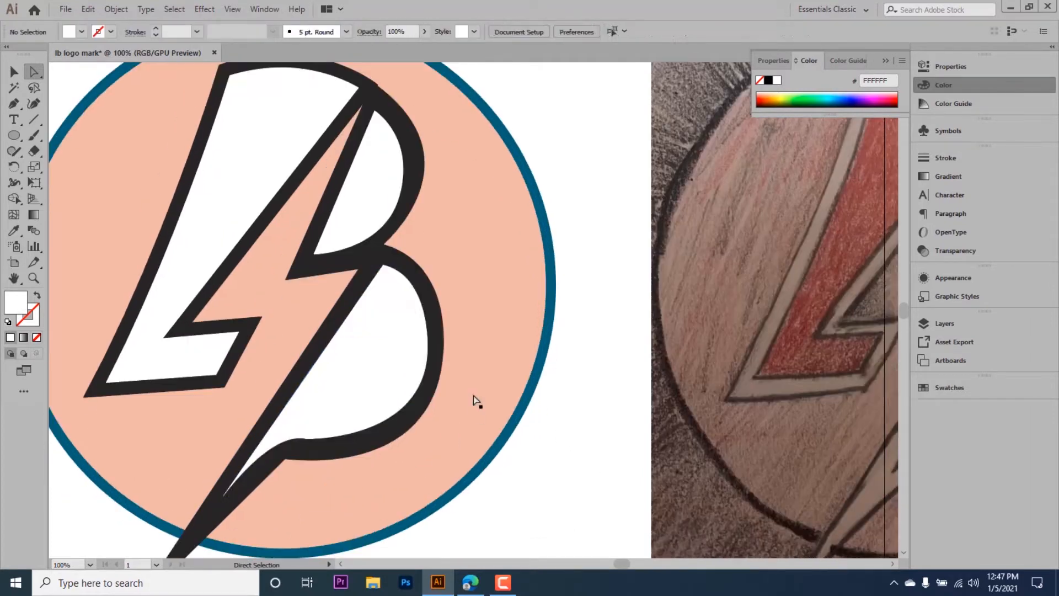
pyautogui.click(430, 347)
pyautogui.moveTo(428, 438); pyautogui.dragTo(433, 444)
pyautogui.scroll(1, 569, 402)
pyautogui.click(431, 347)
pyautogui.scroll(1, 447, 356)
pyautogui.moveTo(374, 166); pyautogui.dragTo(377, 160)
pyautogui.moveTo(449, 177); pyautogui.dragTo(449, 186)
# Refine the white lower-lobe shape's outer curve by moving its side point inward, adjusting its handle and lowering the bottom point.
pyautogui.click(445, 288)
pyautogui.moveTo(447, 436); pyautogui.dragTo(436, 438)
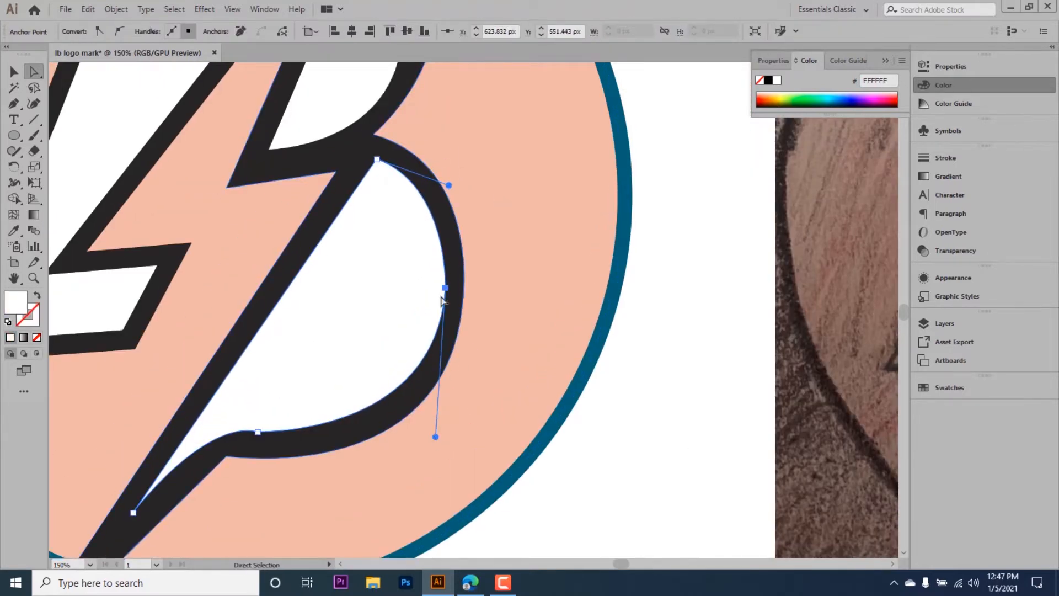
pyautogui.moveTo(445, 288); pyautogui.dragTo(440, 295)
pyautogui.moveTo(259, 434); pyautogui.dragTo(257, 438)
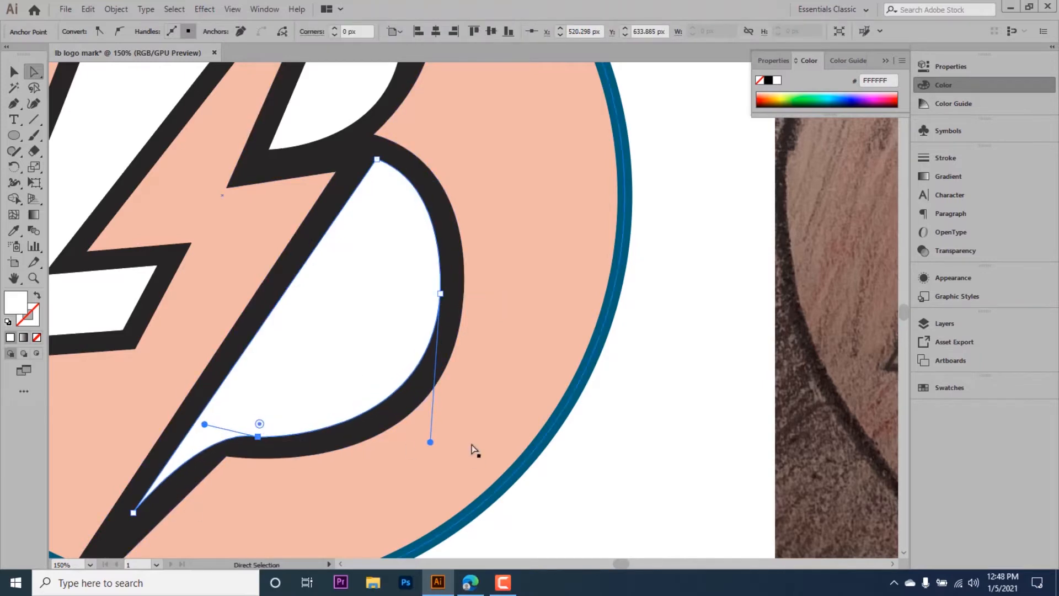
pyautogui.moveTo(441, 293); pyautogui.dragTo(442, 296)
pyautogui.click(402, 275)
# Lengthen the handle at the white lower-lobe shape's bottom curve point and nudge its tip to even the black border.
pyautogui.scroll(-2, 402, 274)
pyautogui.hscroll(-2, 395, 369)
pyautogui.click(329, 351)
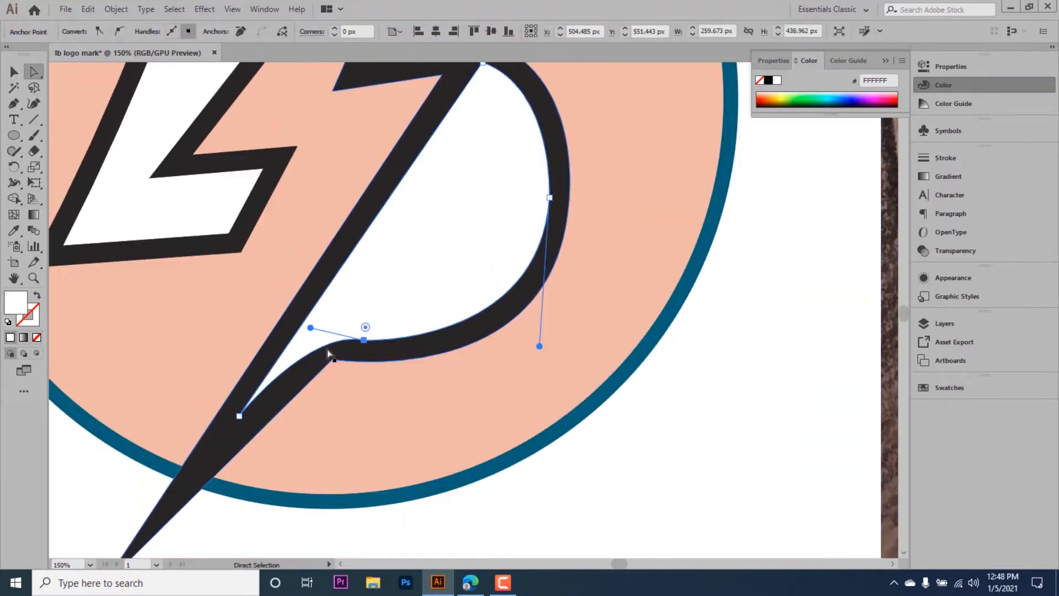
pyautogui.moveTo(310, 329); pyautogui.dragTo(283, 331)
pyautogui.moveTo(236, 419); pyautogui.dragTo(234, 420)
pyautogui.click(279, 432)
# Move the white lower-lobe shape's top corner slightly inward, comparing the shape with and without the move.
pyautogui.scroll(3, 441, 253)
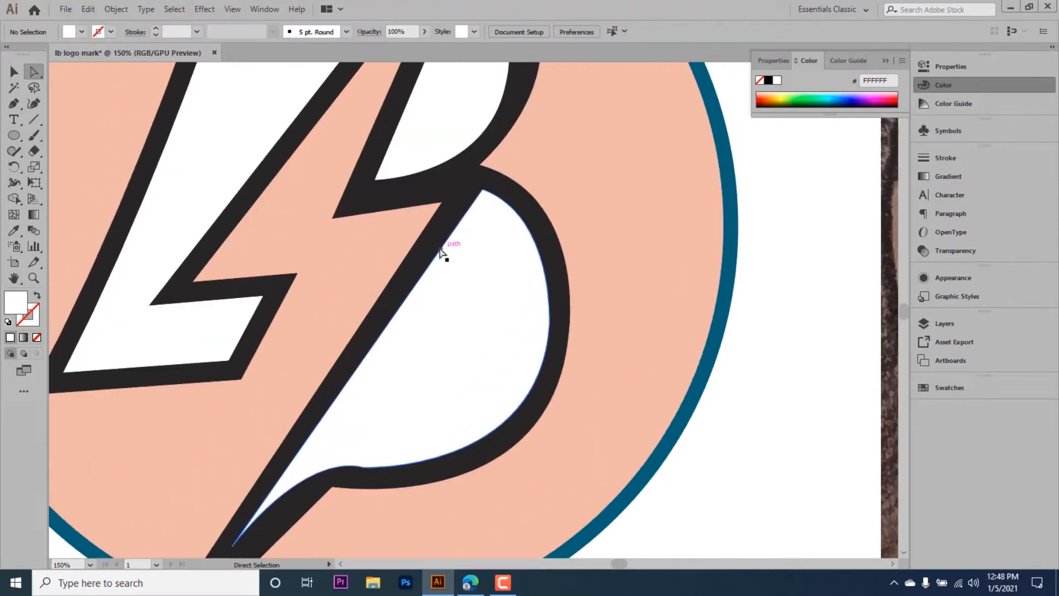
pyautogui.moveTo(482, 188); pyautogui.dragTo(477, 189)
pyautogui.click(672, 298)
pyautogui.scroll(-1, 671, 298)
pyautogui.keyDown('ctrl'); pyautogui.keyDown('alt'); pyautogui.click(373, 280); pyautogui.keyUp('alt'); pyautogui.keyUp('ctrl')
pyautogui.keyDown('ctrl'); pyautogui.keyDown('alt'); pyautogui.click(372, 281); pyautogui.keyUp('alt'); pyautogui.keyUp('ctrl')
pyautogui.keyDown('ctrl'); pyautogui.click(421, 287); pyautogui.keyUp('ctrl')
pyautogui.keyDown('ctrl'); pyautogui.click(420, 287); pyautogui.keyUp('ctrl')
pyautogui.hotkey('ctrl', 'z')
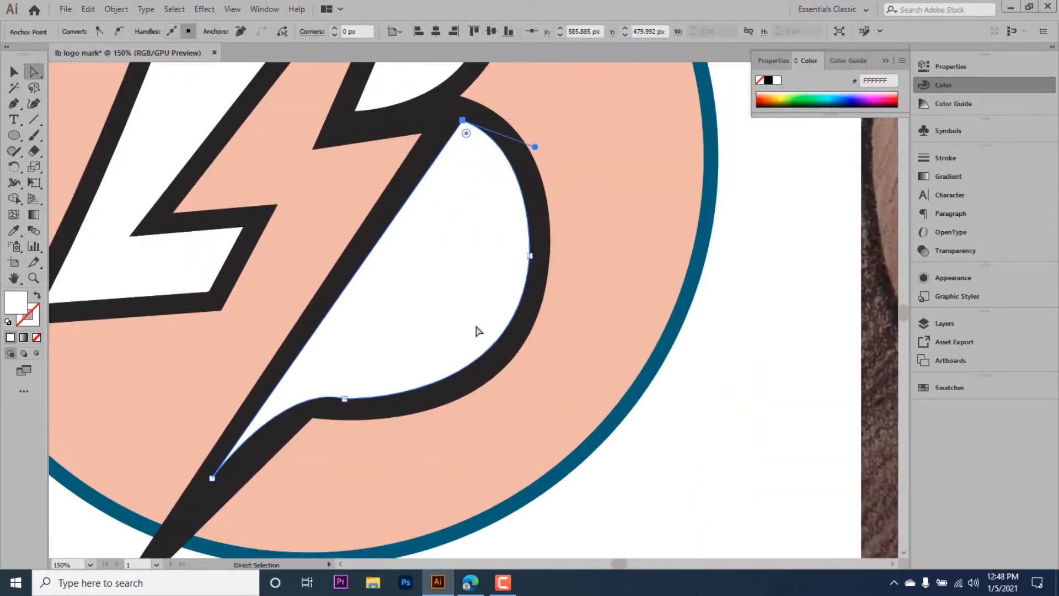
pyautogui.scroll(1, 478, 329)
pyautogui.hotkey('ctrl', 'shift', 'z')
pyautogui.click(457, 153)
pyautogui.hotkey('ctrl', 'shift', 'a')
# Select the B's black outline and adjust the curve handle at the junction between its two lobes.
pyautogui.scroll(1, 562, 297)
pyautogui.click(500, 215)
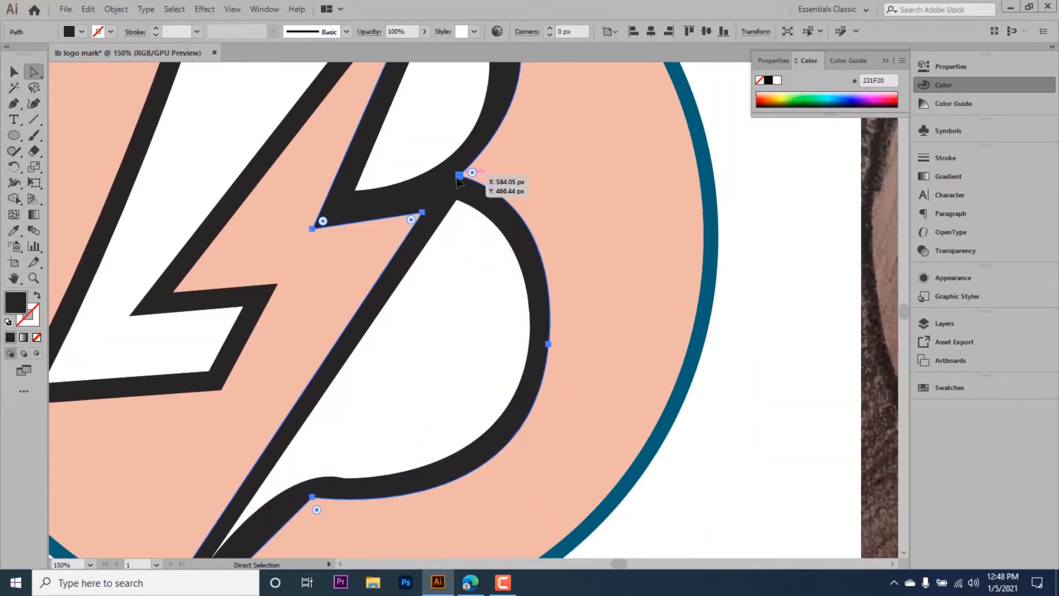
pyautogui.click(460, 175)
pyautogui.moveTo(567, 217)
pyautogui.mouseDown()
pyautogui.moveTo(558, 202)
pyautogui.moveTo(574, 230)
pyautogui.mouseUp()
pyautogui.hotkey('ctrl', 'shift', 'a')
# Refine the black outline's lower-lobe curve by adjusting the handles of its outer curve point and the lobe junction.
pyautogui.click(549, 344)
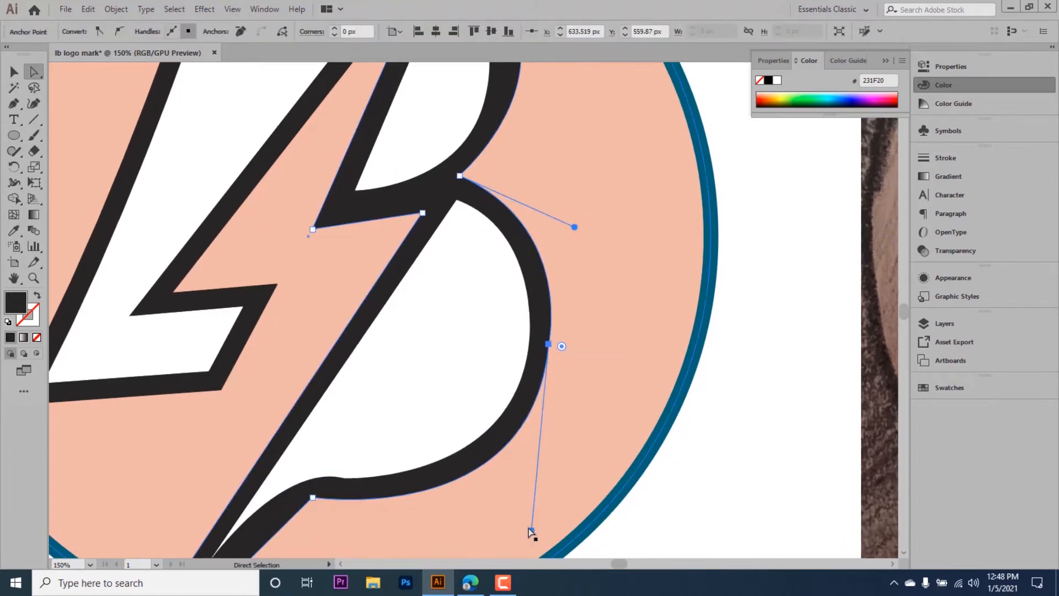
pyautogui.scroll(-3, 528, 529)
pyautogui.hotkey('ctrl', 'shift', 'a')
pyautogui.scroll(2, 525, 457)
pyautogui.click(549, 312)
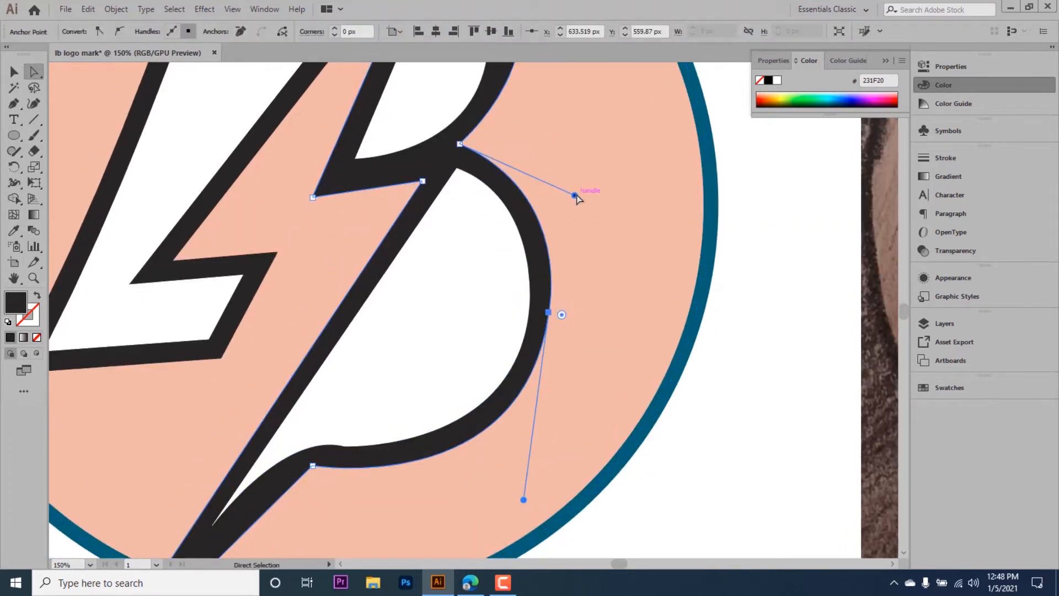
pyautogui.moveTo(575, 195); pyautogui.dragTo(566, 190)
pyautogui.click(755, 355)
# Round the corner at the bottom curve point of the B's white lower-lobe shape.
pyautogui.hotkey('ctrl', '0')
pyautogui.keyDown('ctrl'); pyautogui.click(454, 378); pyautogui.keyUp('ctrl')
pyautogui.keyDown('ctrl'); pyautogui.click(479, 313); pyautogui.keyUp('ctrl')
pyautogui.click(401, 365)
pyautogui.moveTo(402, 353); pyautogui.dragTo(403, 346)
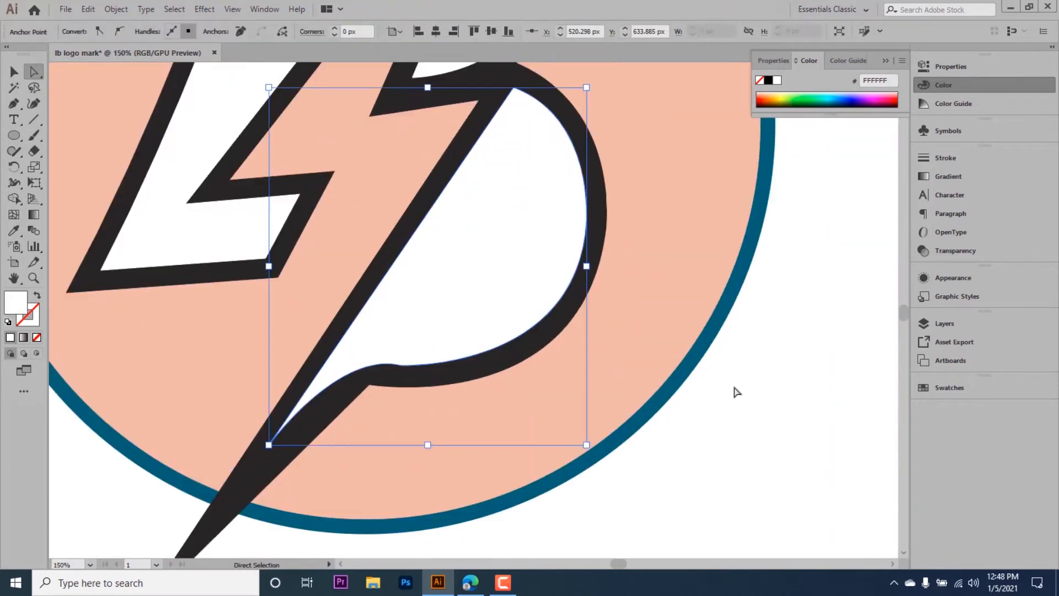
pyautogui.keyDown('ctrl'); pyautogui.click(736, 392); pyautogui.keyUp('ctrl')
pyautogui.hotkey('ctrl', '0')
# Lower the inner bottom corner of the B's white upper-lobe shape and move its outer curve point outward.
pyautogui.keyDown('ctrl'); pyautogui.click(505, 243); pyautogui.keyUp('ctrl')
pyautogui.keyDown('ctrl'); pyautogui.click(491, 320); pyautogui.keyUp('ctrl')
pyautogui.click(419, 353)
pyautogui.click(347, 417)
pyautogui.scroll(2, 435, 362)
pyautogui.moveTo(347, 481); pyautogui.dragTo(347, 489)
pyautogui.moveTo(525, 367); pyautogui.dragTo(532, 362)
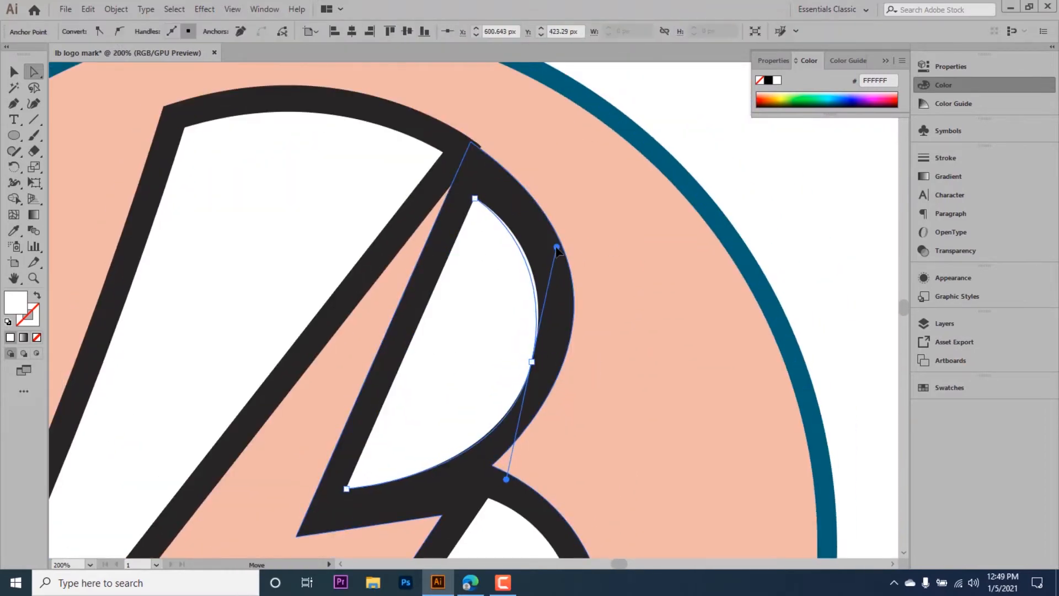
# Raise the white upper-lobe shape's top corner and nudge its outer curve point further outward.
pyautogui.scroll(-2, 480, 324)
pyautogui.moveTo(476, 165); pyautogui.dragTo(479, 156)
pyautogui.click(546, 373)
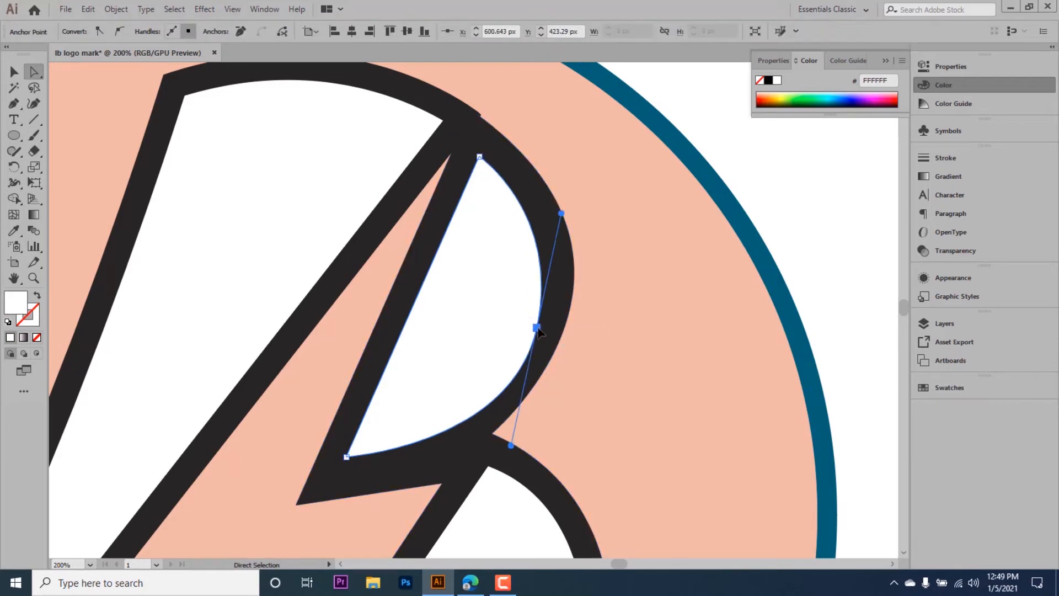
pyautogui.scroll(-2, 353, 414)
# Move the top point of the B's black outline slightly outward and adjust its handle to reshape the upper-lobe curve.
pyautogui.keyDown('ctrl'); pyautogui.click(432, 379); pyautogui.keyUp('ctrl')
pyautogui.scroll(-4, 512, 341)
pyautogui.scroll(4, 511, 341)
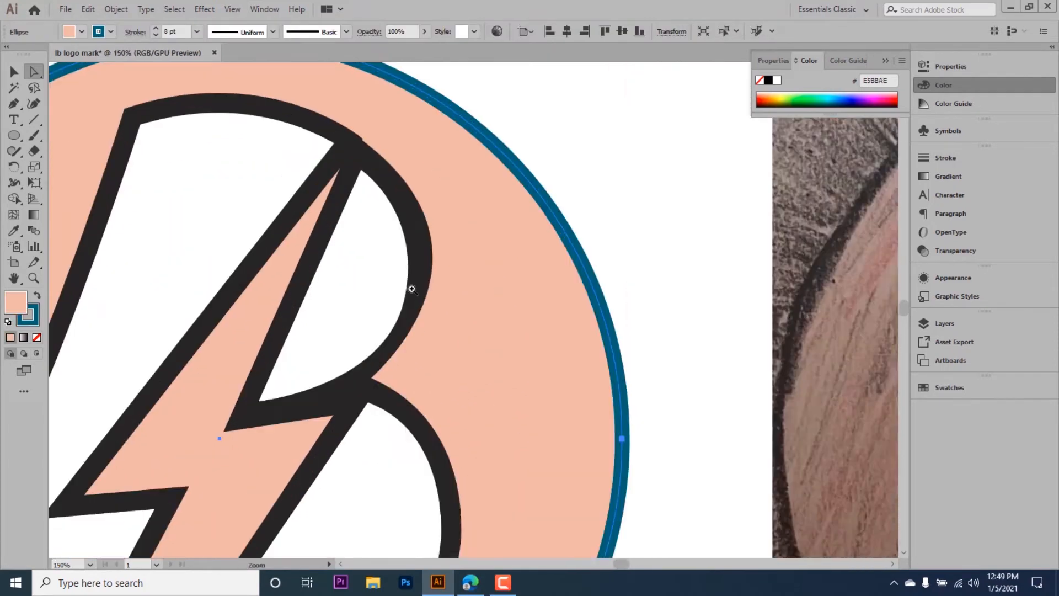
pyautogui.click(467, 309)
pyautogui.click(463, 324)
pyautogui.click(491, 207)
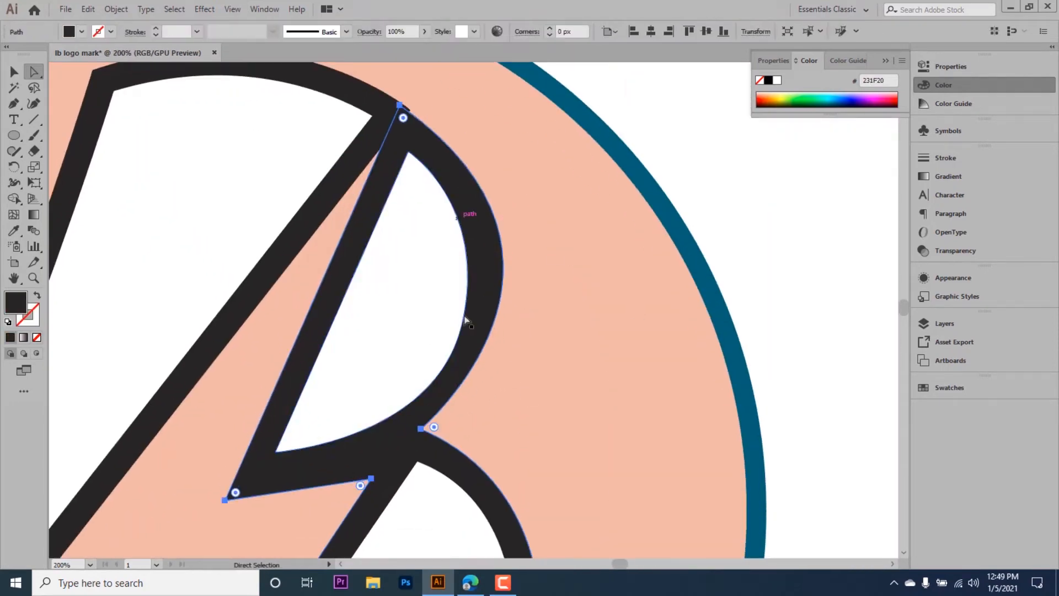
pyautogui.keyDown('ctrl'); pyautogui.click(448, 353); pyautogui.keyUp('ctrl')
pyautogui.moveTo(409, 112); pyautogui.dragTo(401, 107)
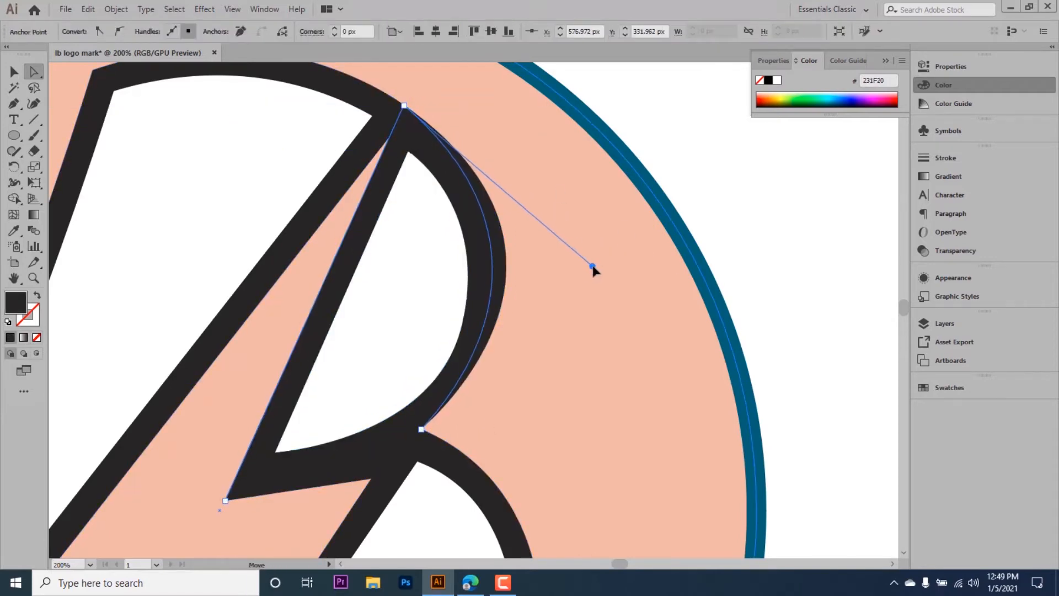
pyautogui.moveTo(602, 283); pyautogui.dragTo(601, 296)
pyautogui.click(461, 284)
pyautogui.click(404, 106)
pyautogui.hotkey('ctrl', 'shift', 'a')
# Draw a near-black (231F20) rectangle over the whole artboard and send it behind the logo artwork.
pyautogui.keyDown('ctrl'); pyautogui.keyDown('alt'); pyautogui.click(552, 331); pyautogui.keyUp('alt'); pyautogui.keyUp('ctrl')
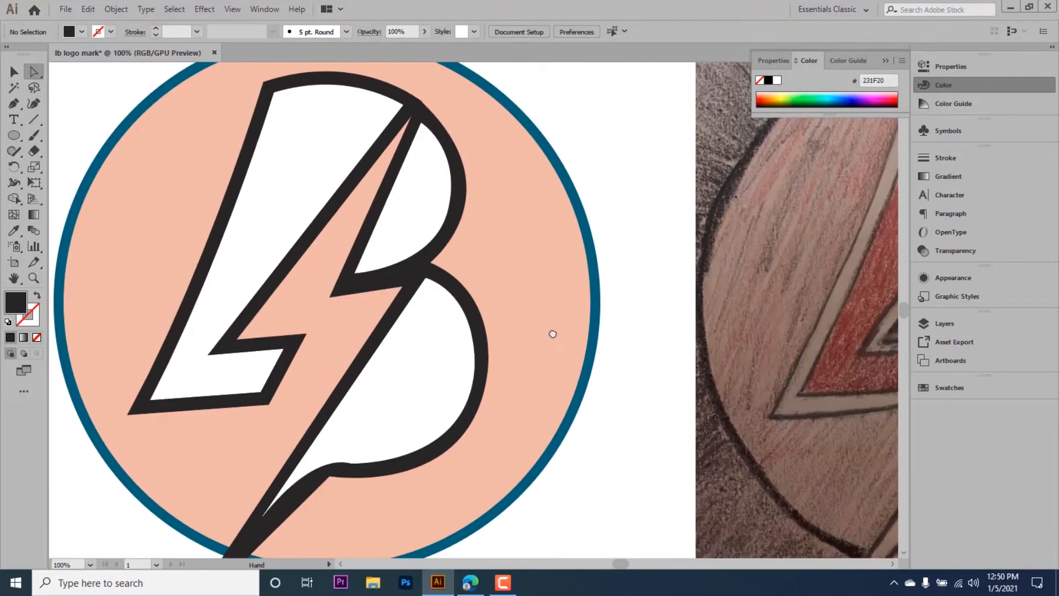
pyautogui.keyDown('ctrl'); pyautogui.keyDown('alt'); pyautogui.click(523, 425); pyautogui.keyUp('alt'); pyautogui.keyUp('ctrl')
pyautogui.keyDown('ctrl'); pyautogui.keyDown('alt'); pyautogui.click(577, 279); pyautogui.keyUp('alt'); pyautogui.keyUp('ctrl')
pyautogui.keyDown('ctrl'); pyautogui.keyDown('alt'); pyautogui.click(577, 280); pyautogui.keyUp('alt'); pyautogui.keyUp('ctrl')
pyautogui.click(772, 306)
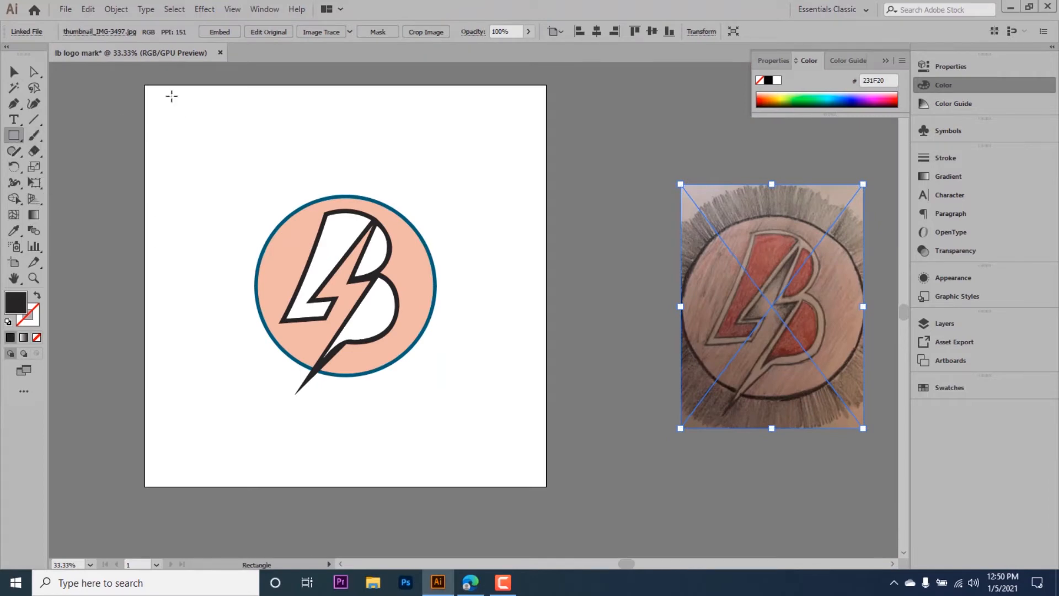
pyautogui.moveTo(145, 85); pyautogui.dragTo(546, 487)
pyautogui.hotkey('ctrl', 'shift', '[')
pyautogui.hotkey('ctrl', 'shift', 'a')
# Put the dark background rectangle on its own new layer, lock that layer and place it below Layer 1.
pyautogui.click(945, 323)
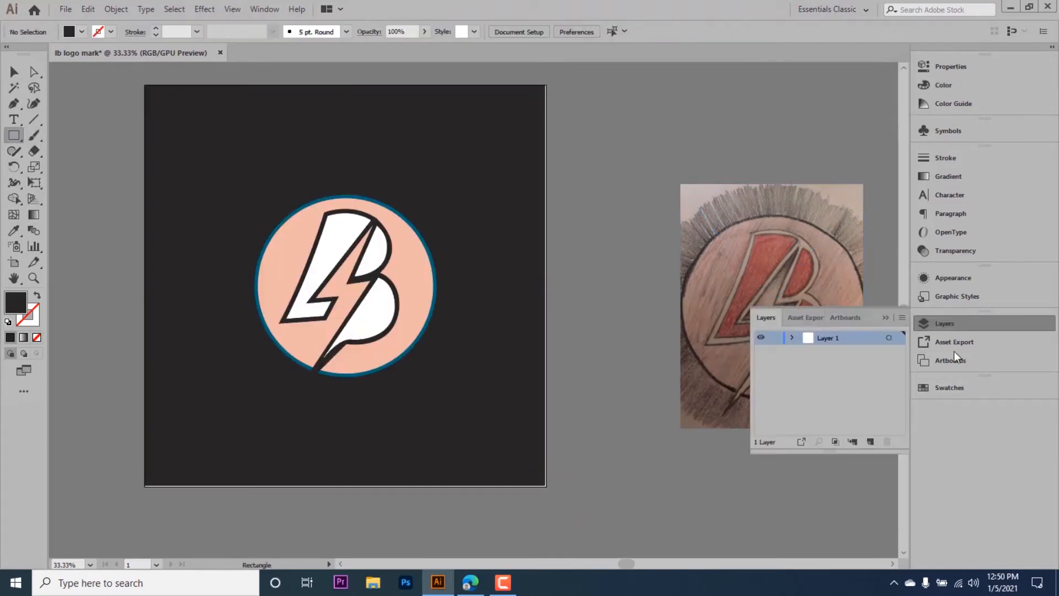
pyautogui.moveTo(555, 481); pyautogui.dragTo(546, 486)
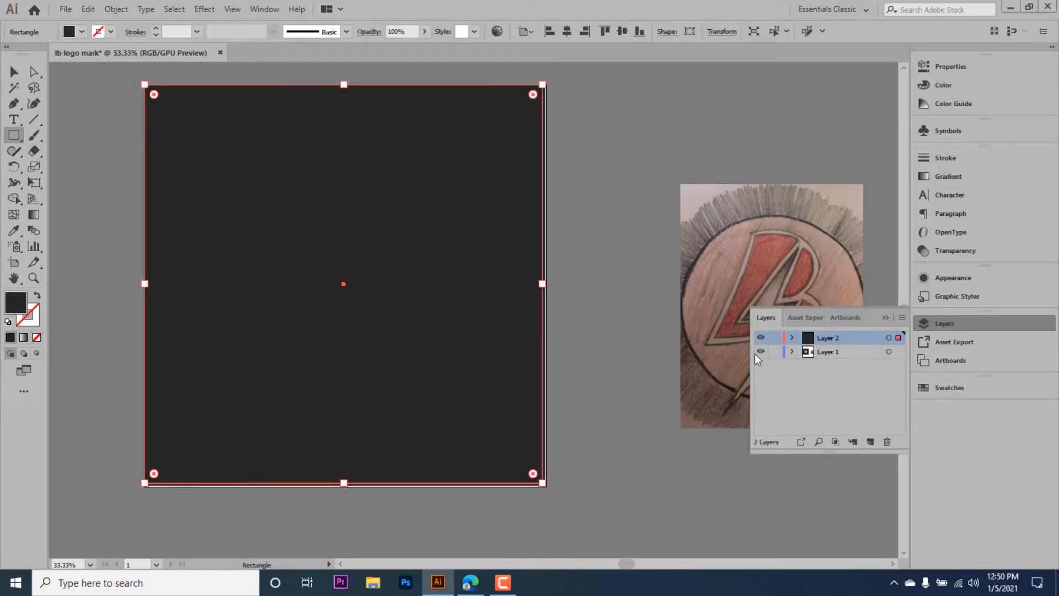
pyautogui.click(775, 338)
pyautogui.moveTo(827, 337); pyautogui.dragTo(832, 375)
pyautogui.click(804, 342)
# Stretch the dark background rectangle's lower corner so that it fills the artboard completely.
pyautogui.moveTo(405, 409); pyautogui.dragTo(678, 452)
pyautogui.press('Delete')
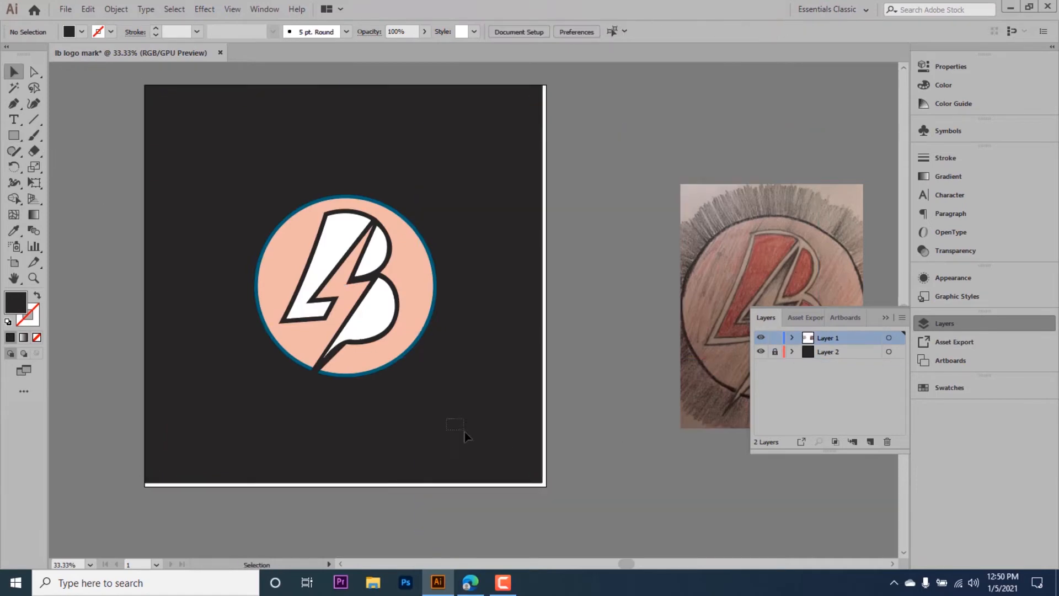
pyautogui.keyDown('ctrl'); pyautogui.click(393, 241); pyautogui.keyUp('ctrl')
pyautogui.keyDown('ctrl'); pyautogui.keyDown('alt'); pyautogui.click(438, 388); pyautogui.keyUp('alt'); pyautogui.keyUp('ctrl')
pyautogui.click(629, 493)
pyautogui.moveTo(645, 498); pyautogui.dragTo(650, 503)
pyautogui.click(775, 352)
pyautogui.click(885, 317)
pyautogui.click(502, 582)
pyautogui.click(503, 582)
# Duplicate the complete logo artwork and place the copy outside the artboard, above the sketch.
pyautogui.keyDown('ctrl'); pyautogui.click(532, 427); pyautogui.keyUp('ctrl')
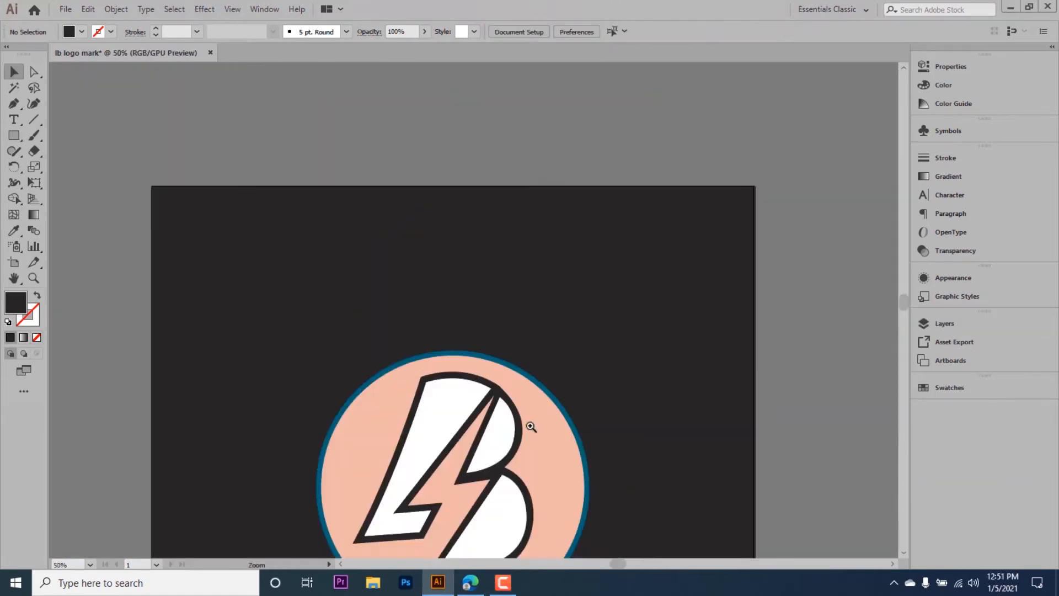
pyautogui.moveTo(531, 426); pyautogui.dragTo(453, 232)
pyautogui.keyDown('ctrl'); pyautogui.keyDown('alt'); pyautogui.click(425, 284); pyautogui.keyUp('alt'); pyautogui.keyUp('ctrl')
pyautogui.hotkey('ctrl', 'a')
pyautogui.moveTo(401, 331); pyautogui.dragTo(720, 186)
# Delete the two white lobe shapes from the B of the logo on the artboard.
pyautogui.keyDown('ctrl'); pyautogui.click(406, 292); pyautogui.keyUp('ctrl')
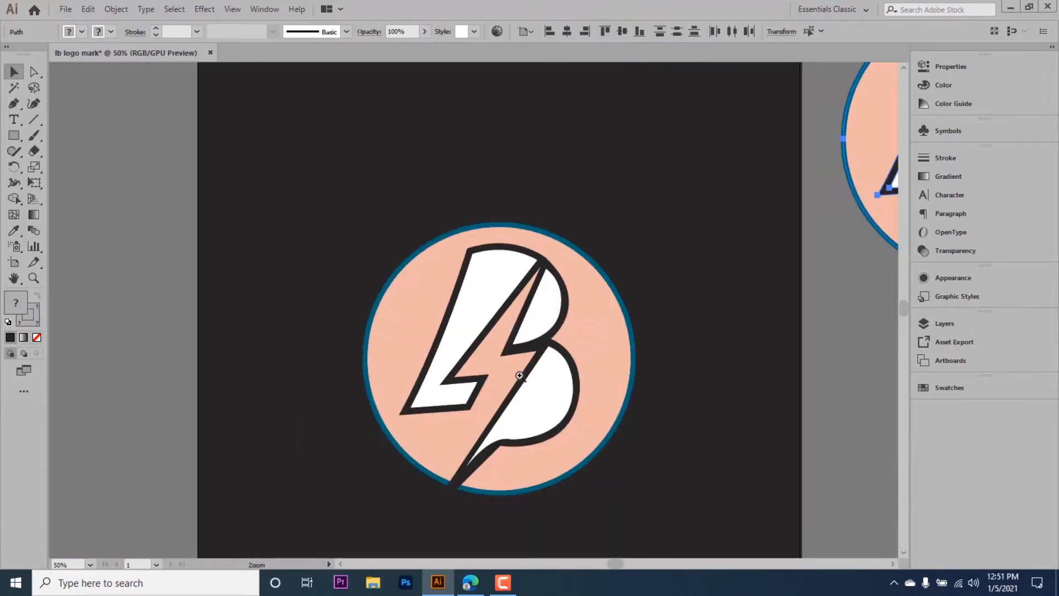
pyautogui.keyDown('ctrl'); pyautogui.click(530, 365); pyautogui.keyUp('ctrl')
pyautogui.moveTo(530, 365); pyautogui.dragTo(461, 355)
pyautogui.click(453, 355)
pyautogui.press('Delete')
pyautogui.click(417, 259)
pyautogui.press('Delete')
# Select the B's solid black shape for anchor-point editing.
pyautogui.click(442, 349)
pyautogui.keyDown('ctrl'); pyautogui.click(437, 315); pyautogui.keyUp('ctrl')
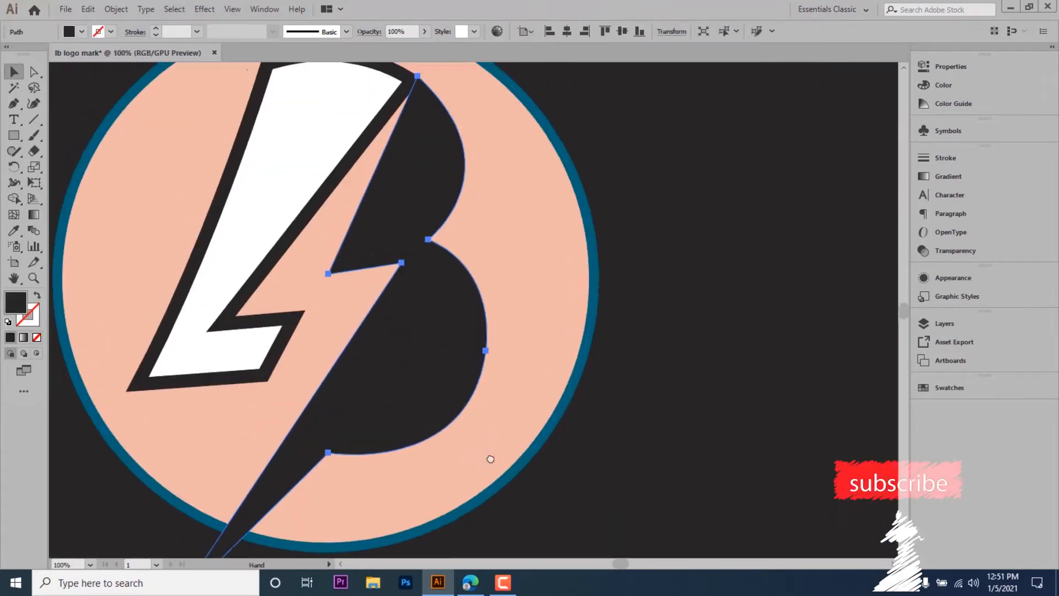
pyautogui.scroll(-3, 489, 459)
pyautogui.click(711, 412)
pyautogui.click(434, 340)
pyautogui.scroll(2, 434, 341)
pyautogui.press('a')
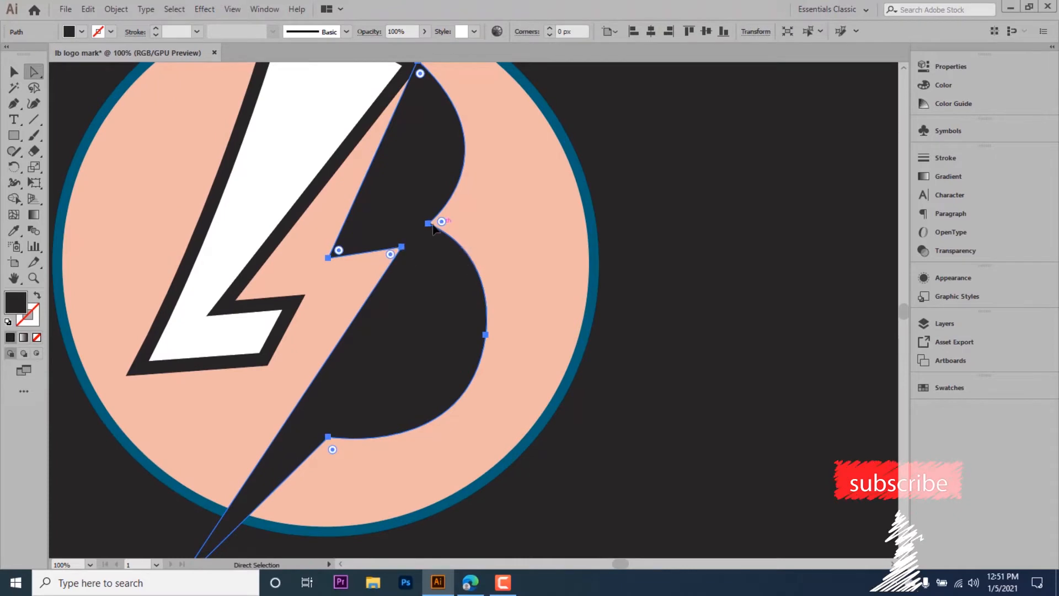
pyautogui.moveTo(431, 223); pyautogui.dragTo(438, 222)
pyautogui.moveTo(520, 160); pyautogui.dragTo(495, 143)
pyautogui.hotkey('ctrl', 'z')
pyautogui.scroll(2, 521, 229)
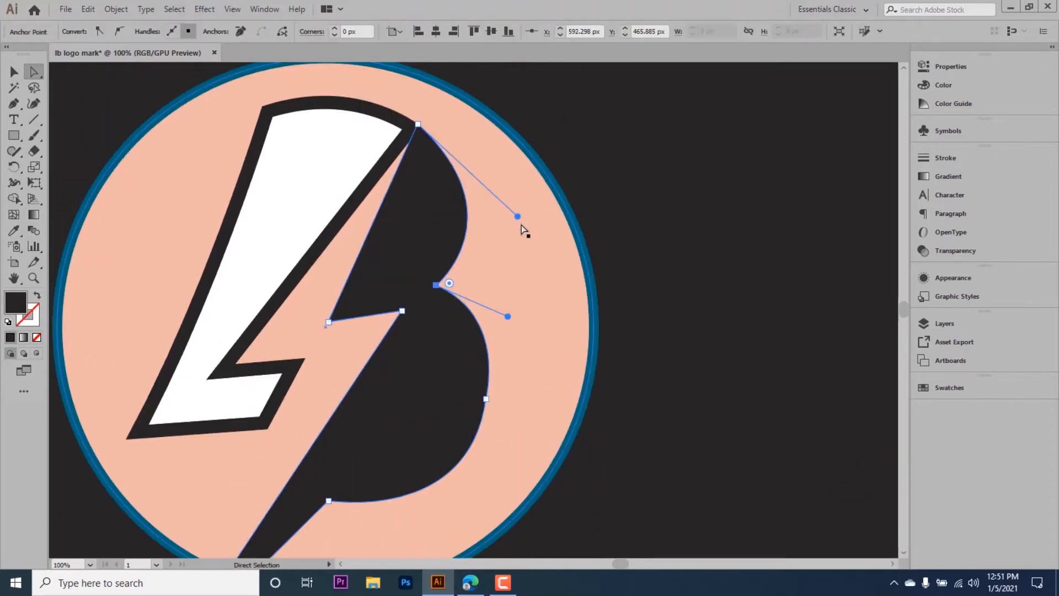
pyautogui.hotkey('ctrl', 'z')
pyautogui.hotkey('ctrl', 'z')
# Nudge the junction between the black B shape's two lobes and the lower lobe's outer curve point slightly outward.
pyautogui.moveTo(430, 287); pyautogui.dragTo(435, 285)
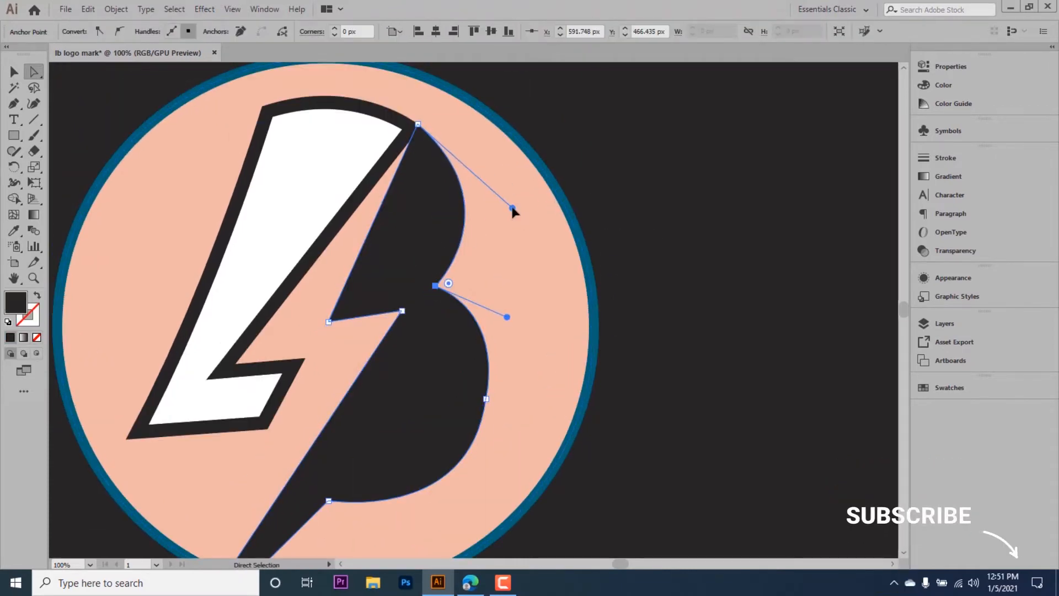
pyautogui.moveTo(485, 404); pyautogui.dragTo(492, 398)
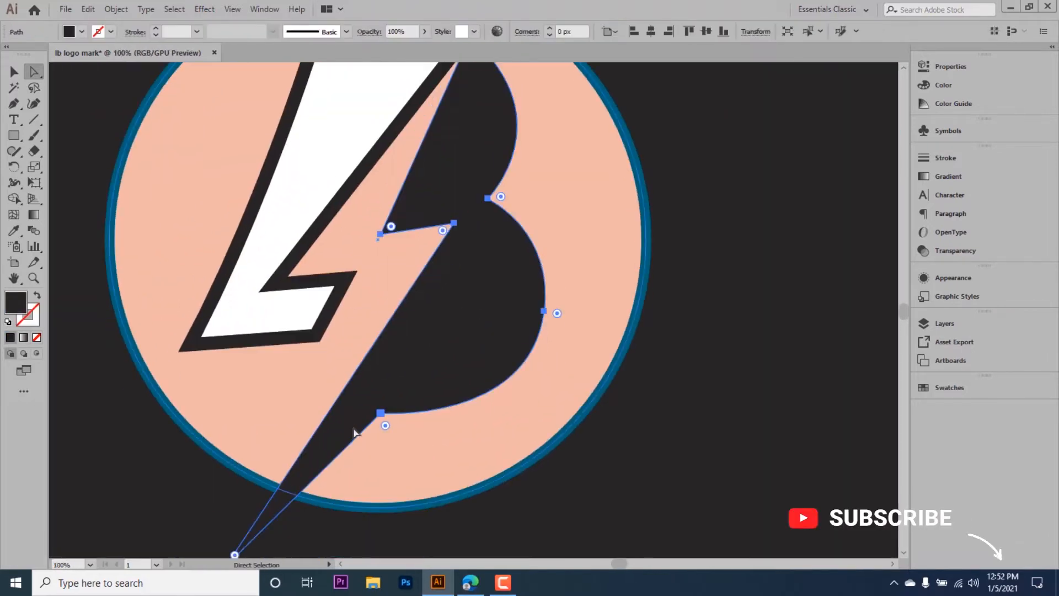
pyautogui.click(381, 413)
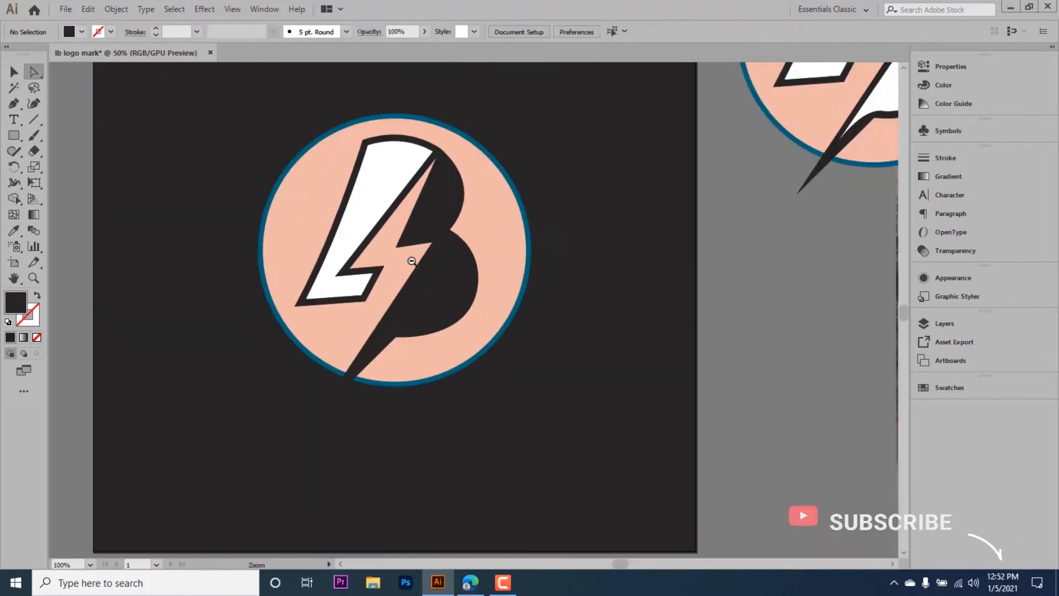
# Create an inner copy of the black B shape with Offset Path at -11 px, Miter joins and a miter limit of 4.
pyautogui.click(116, 9)
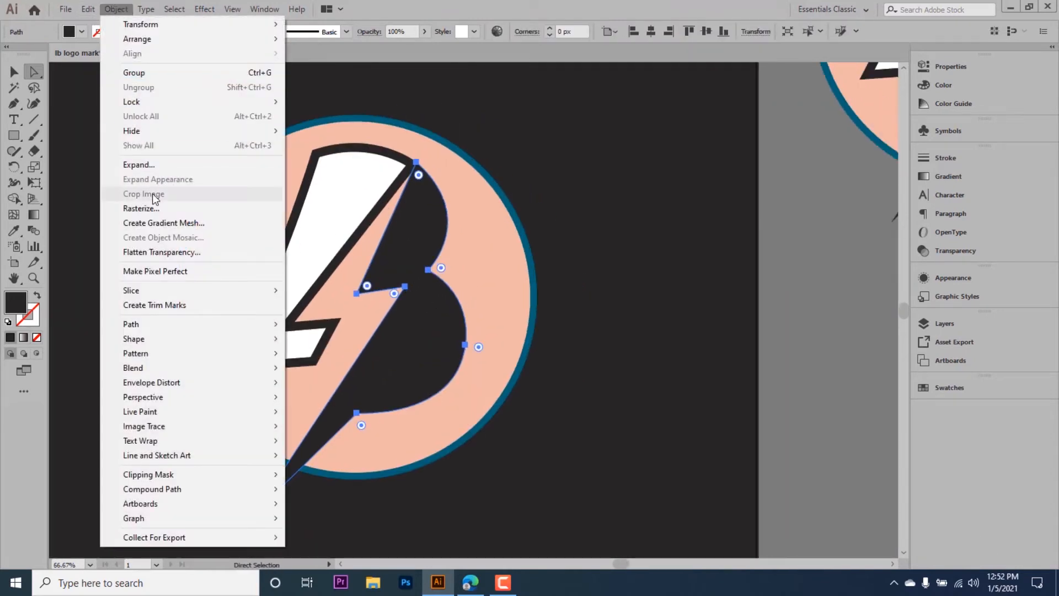
pyautogui.moveTo(276, 345)
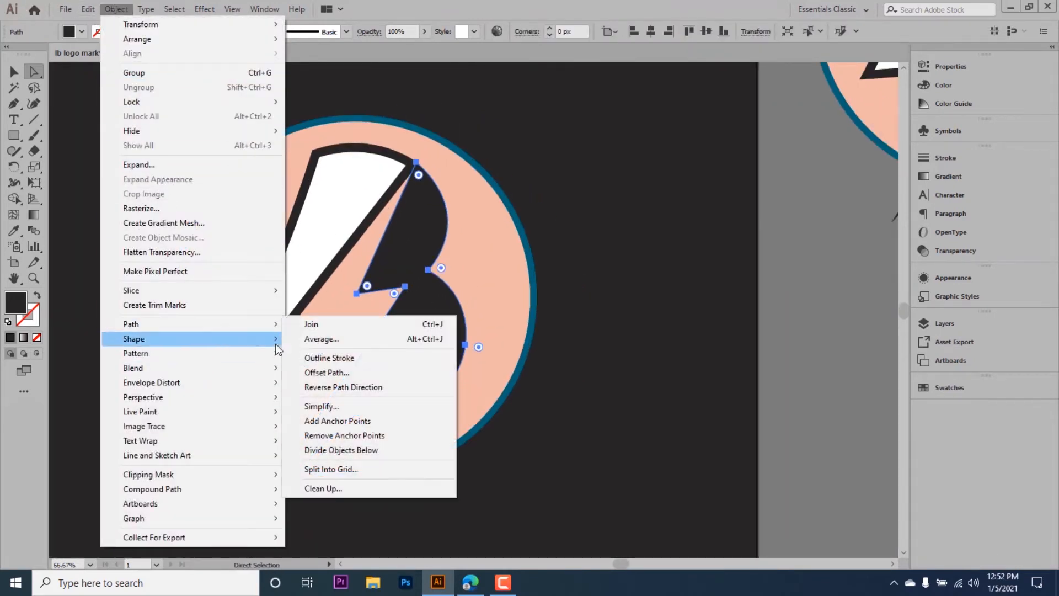
pyautogui.click(331, 373)
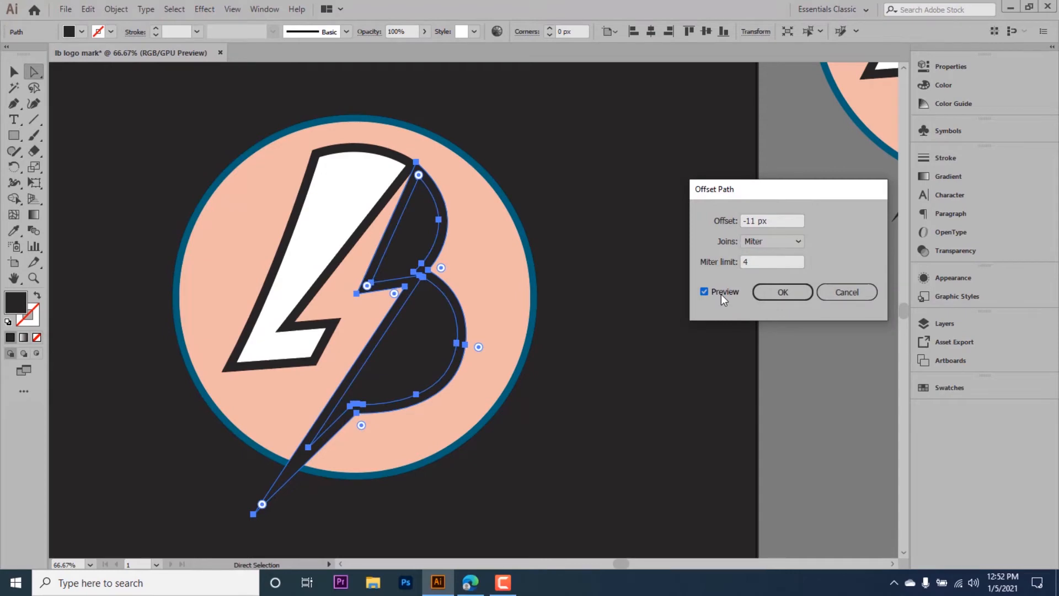
pyautogui.click(783, 293)
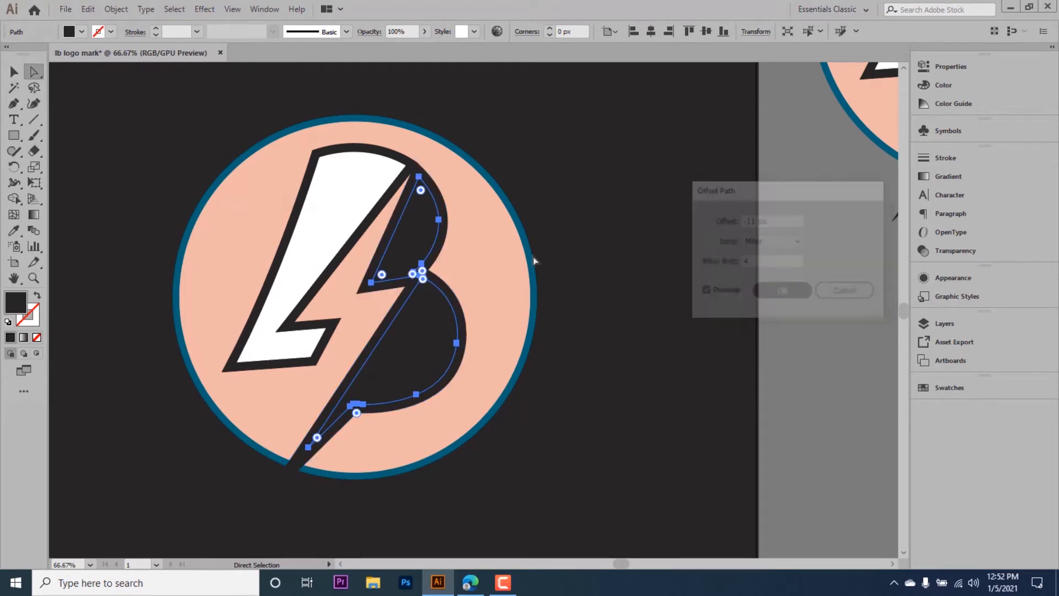
# Fill the offset inner B shape with white (FFFFFF) and deselect it.
pyautogui.click(960, 86)
pyautogui.click(780, 84)
pyautogui.click(879, 291)
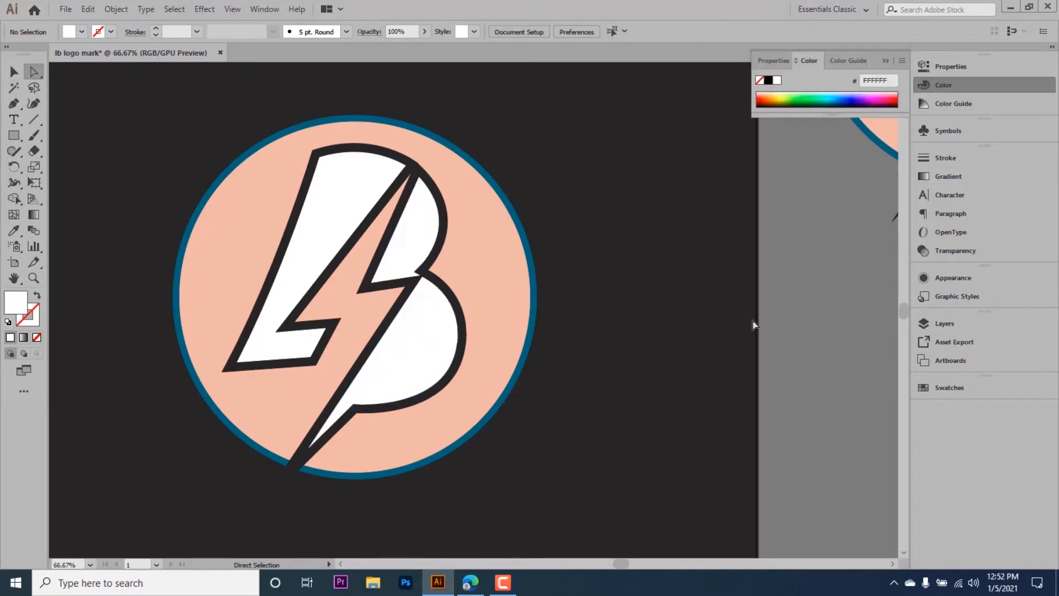
# Remove the two surplus anchor points of the white upper-lobe shape beside the junction with the lower lobe.
pyautogui.scroll(2, 750, 326)
pyautogui.keyDown('ctrl'); pyautogui.keyDown('alt'); pyautogui.click(508, 321); pyautogui.keyUp('alt'); pyautogui.keyUp('ctrl')
pyautogui.moveTo(601, 358)
pyautogui.mouseDown()
pyautogui.moveTo(412, 379)
pyautogui.moveTo(381, 430)
pyautogui.moveTo(298, 362)
pyautogui.moveTo(312, 321)
pyautogui.moveTo(457, 254)
pyautogui.mouseUp()
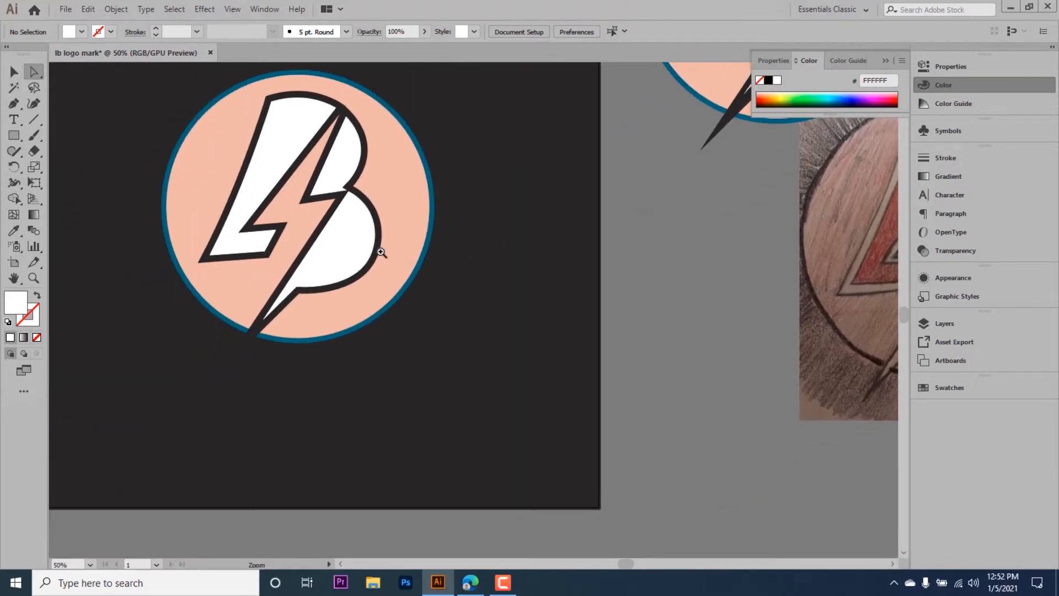
pyautogui.keyDown('ctrl'); pyautogui.click(380, 252); pyautogui.keyUp('ctrl')
pyautogui.keyDown('ctrl'); pyautogui.click(469, 294); pyautogui.keyUp('ctrl')
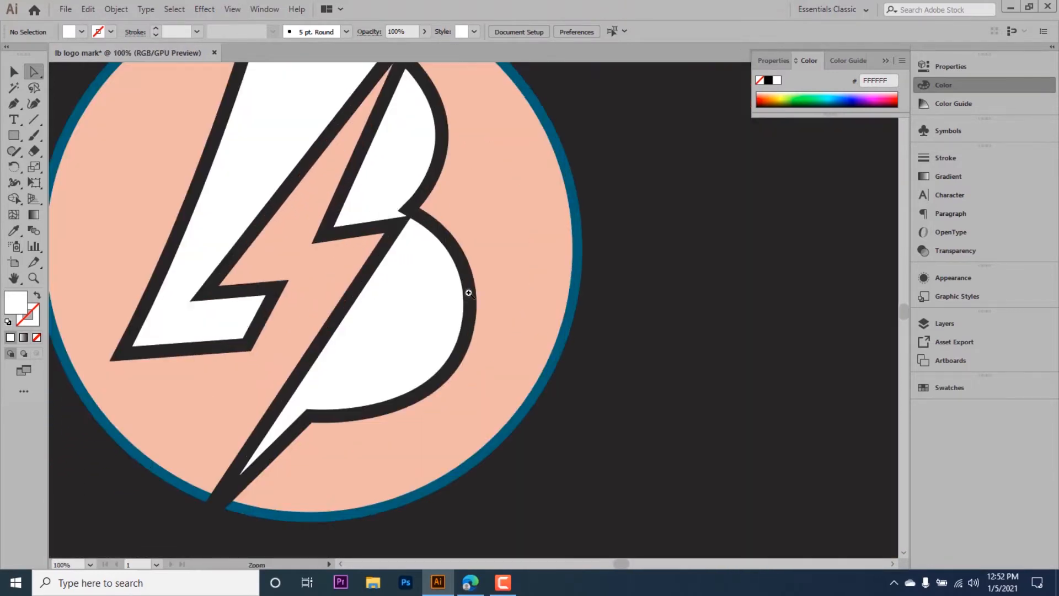
pyautogui.keyDown('ctrl'); pyautogui.click(430, 302); pyautogui.keyUp('ctrl')
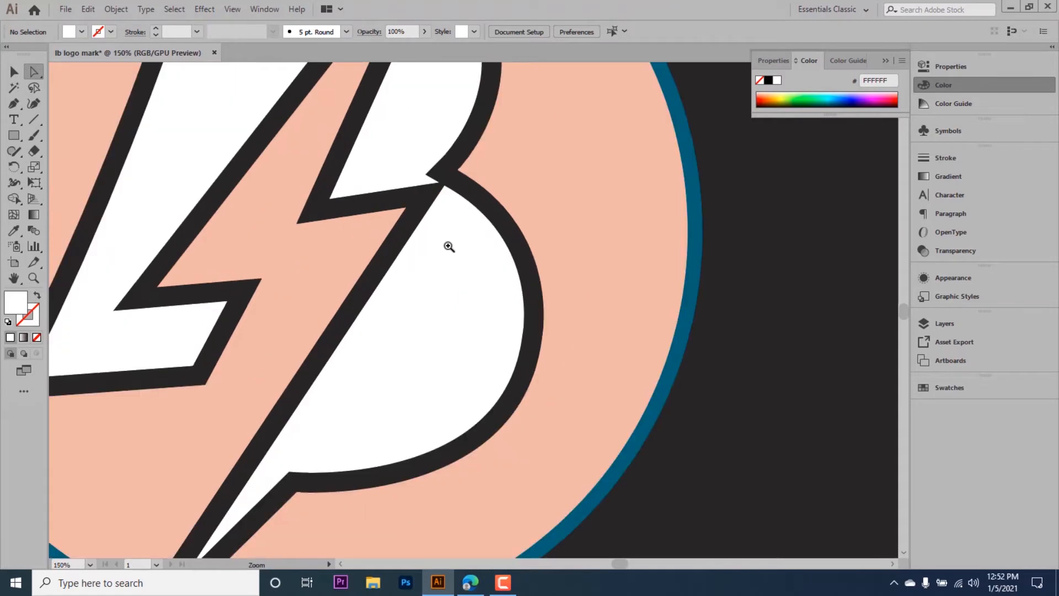
pyautogui.keyDown('ctrl'); pyautogui.click(449, 246); pyautogui.keyUp('ctrl')
pyautogui.keyDown('ctrl'); pyautogui.click(448, 265); pyautogui.keyUp('ctrl')
pyautogui.moveTo(454, 280); pyautogui.dragTo(429, 375)
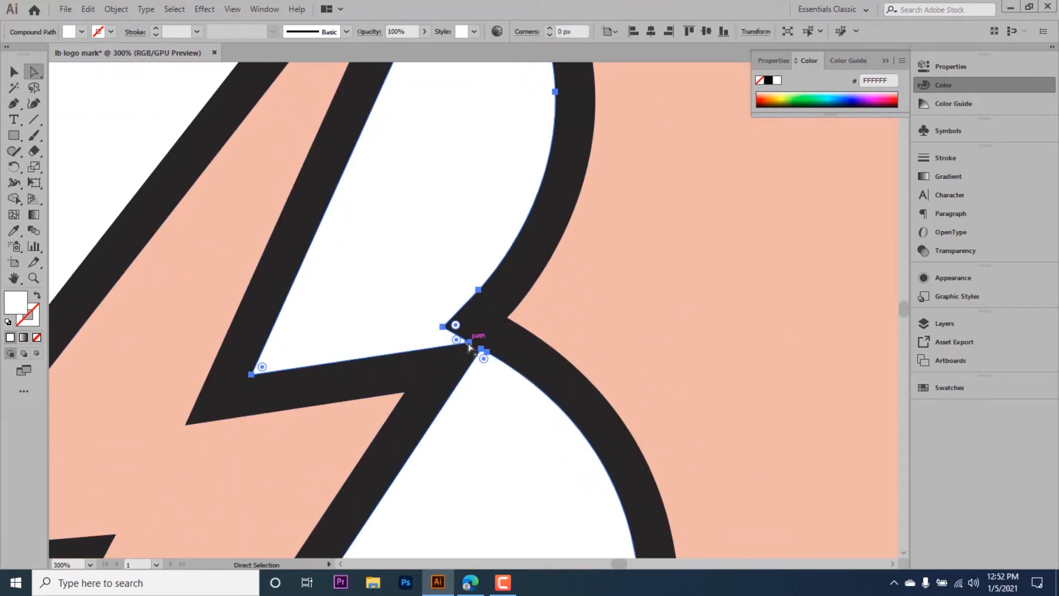
pyautogui.moveTo(468, 342); pyautogui.dragTo(398, 346)
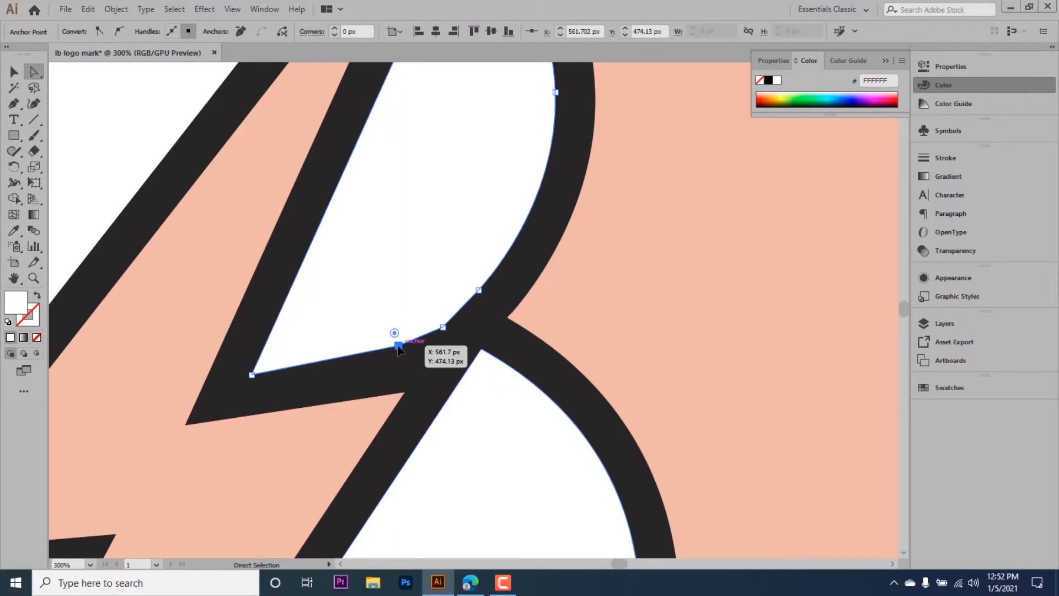
pyautogui.press('Delete')
pyautogui.click(443, 328)
pyautogui.press('Delete')
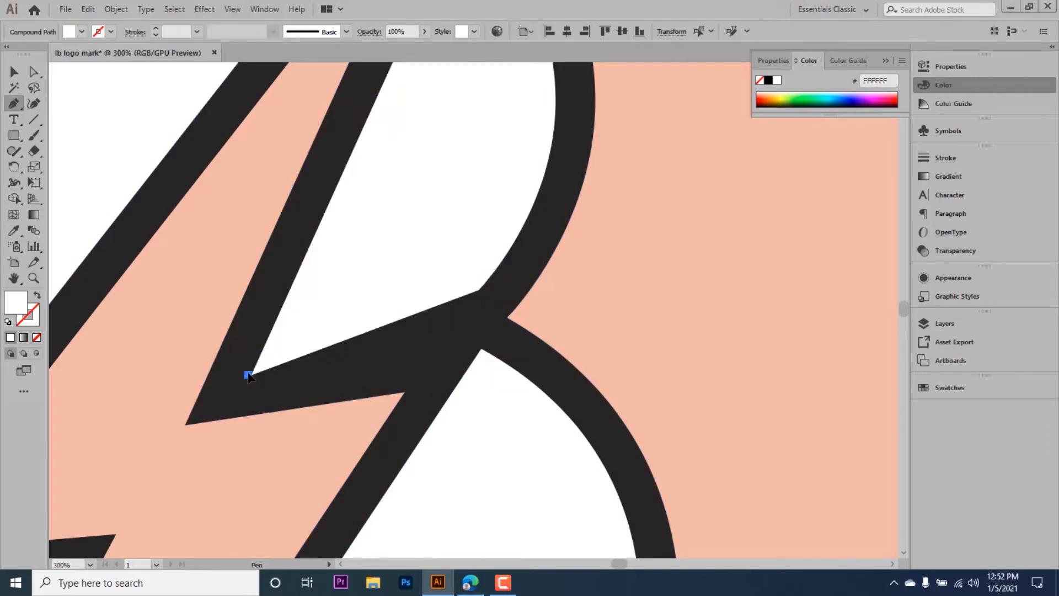
# Close the white upper-lobe shape's open bottom edge with the Pen tool and bend that edge into an outward curve.
pyautogui.click(252, 375)
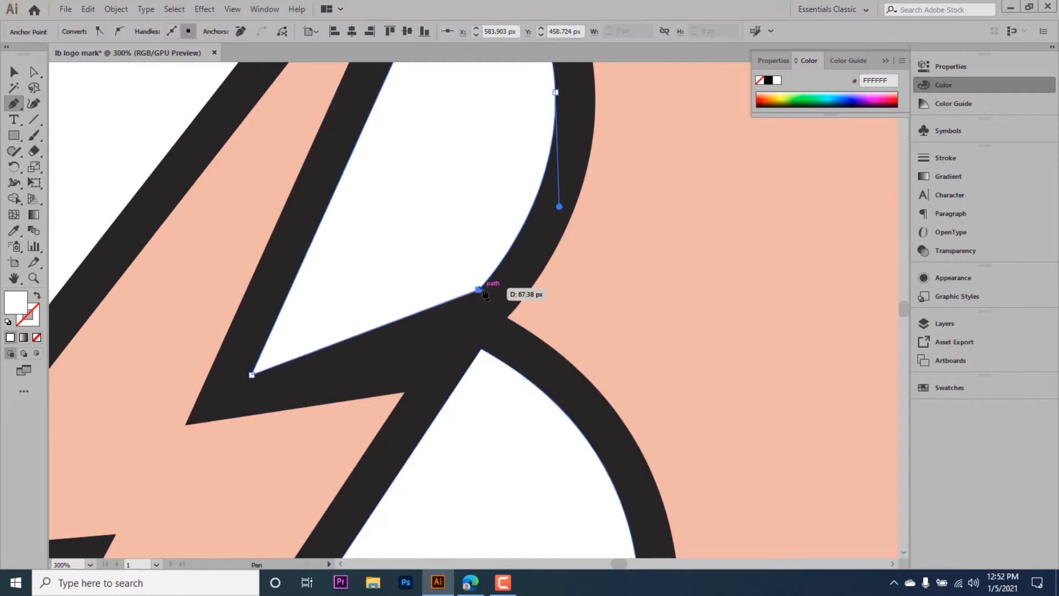
pyautogui.moveTo(478, 289)
pyautogui.mouseDown()
pyautogui.moveTo(539, 231)
pyautogui.moveTo(479, 291)
pyautogui.mouseUp()
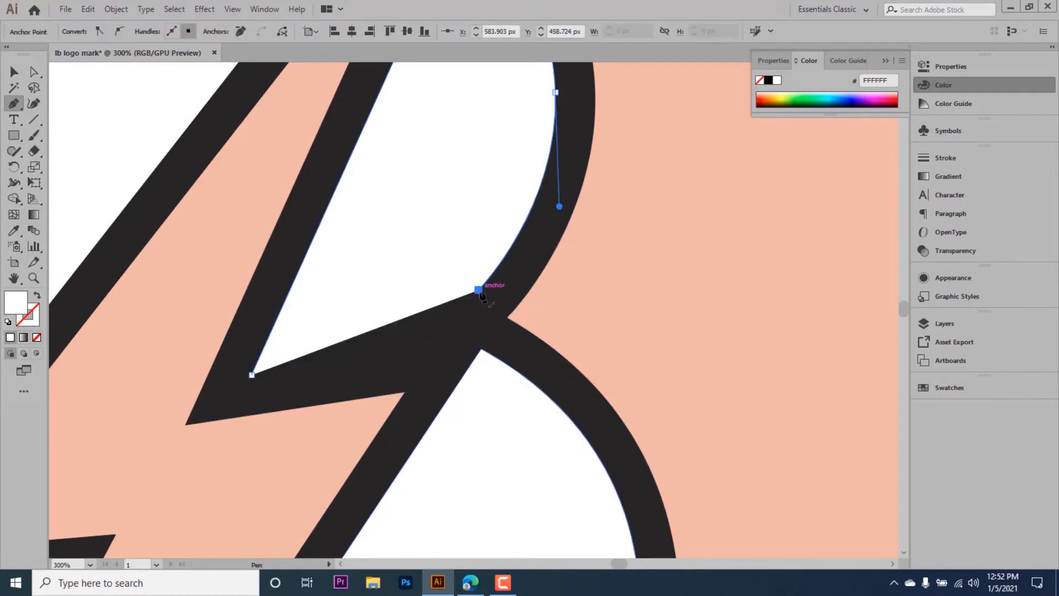
pyautogui.moveTo(397, 357); pyautogui.dragTo(439, 346)
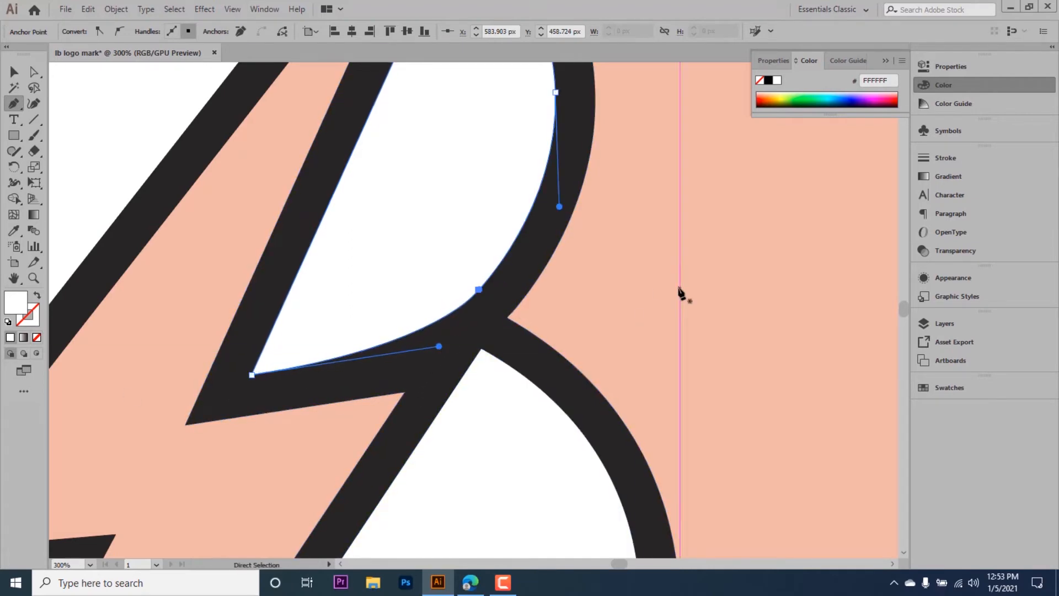
pyautogui.hotkey('ctrl', '-')
pyautogui.hotkey('ctrl', '-')
pyautogui.hotkey('ctrl', '-')
pyautogui.hotkey('ctrl', '-')
pyautogui.hotkey('ctrl', '-')
pyautogui.keyDown('ctrl'); pyautogui.click(706, 355); pyautogui.keyUp('ctrl')
# Refine the white upper lobe's bottom curve by nudging the anchor point near the junction and lengthening the bottom edge's handle.
pyautogui.click(34, 72)
pyautogui.moveTo(393, 232); pyautogui.dragTo(554, 424)
pyautogui.click(546, 448)
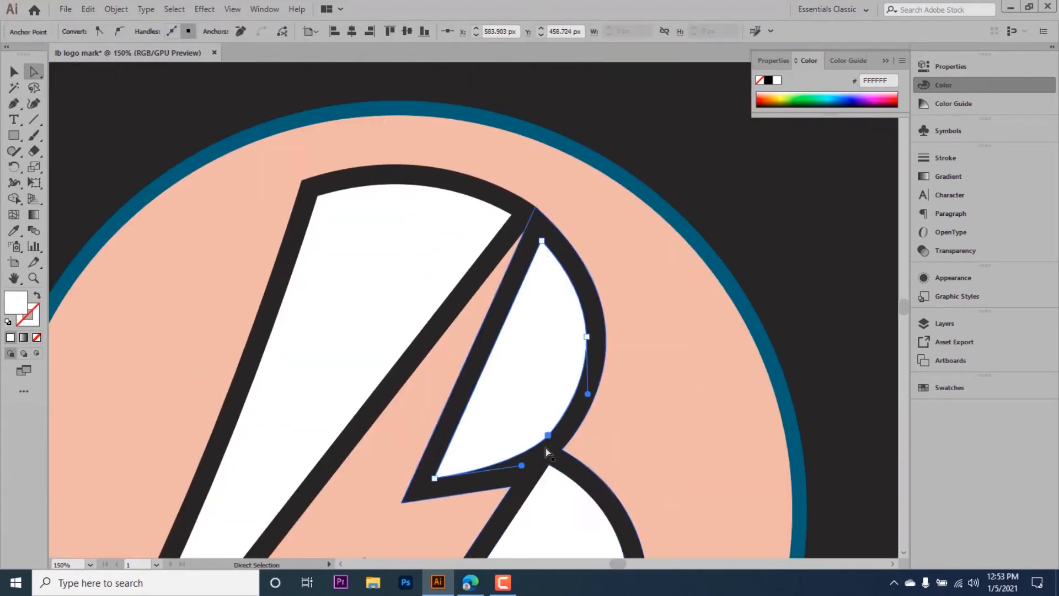
pyautogui.click(548, 436)
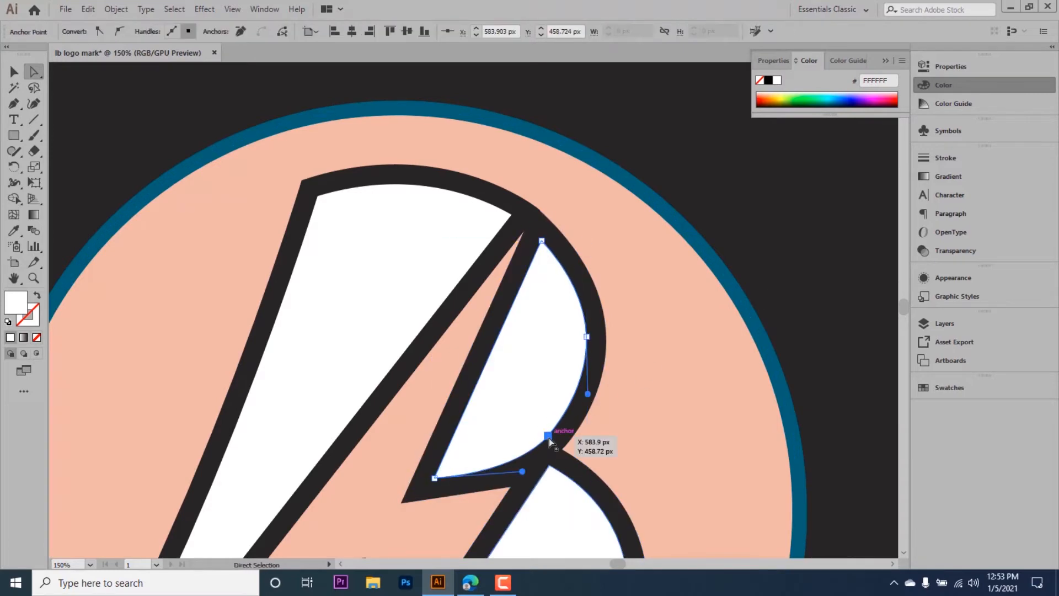
pyautogui.click(561, 445)
pyautogui.hotkey('ctrl', 'z')
pyautogui.scroll(3, 586, 468)
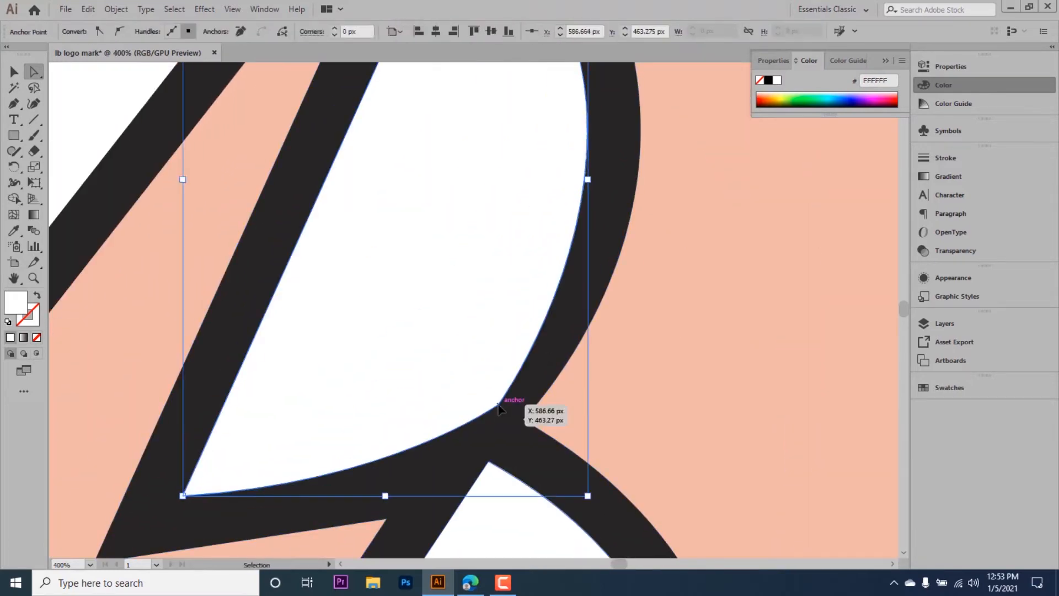
pyautogui.moveTo(485, 382)
pyautogui.mouseDown()
pyautogui.moveTo(490, 390)
pyautogui.moveTo(499, 373)
pyautogui.moveTo(565, 388)
pyautogui.moveTo(540, 333)
pyautogui.moveTo(484, 390)
pyautogui.mouseUp()
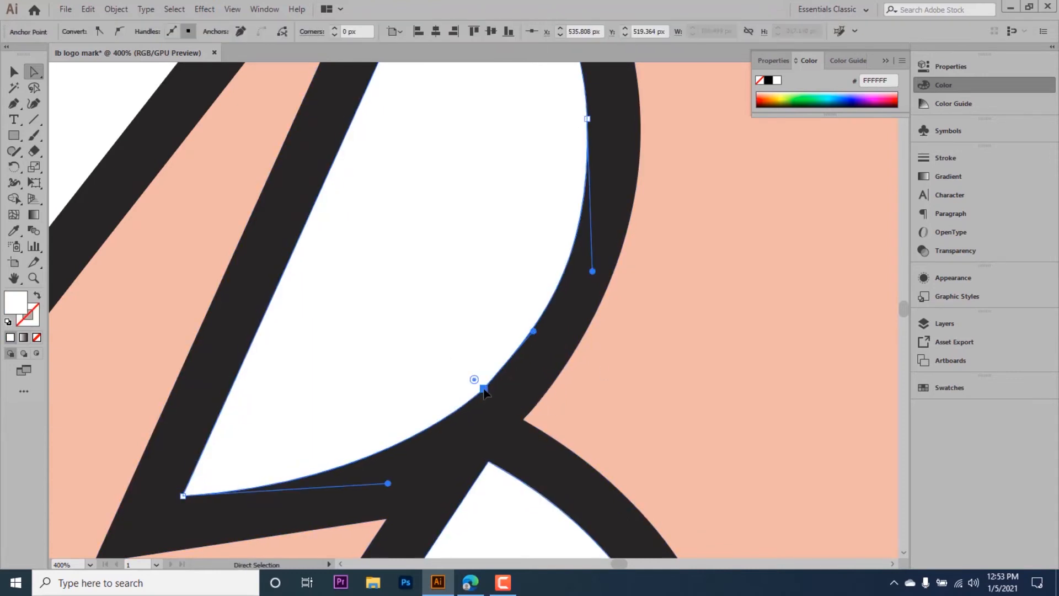
pyautogui.moveTo(388, 484); pyautogui.dragTo(406, 489)
pyautogui.click(484, 389)
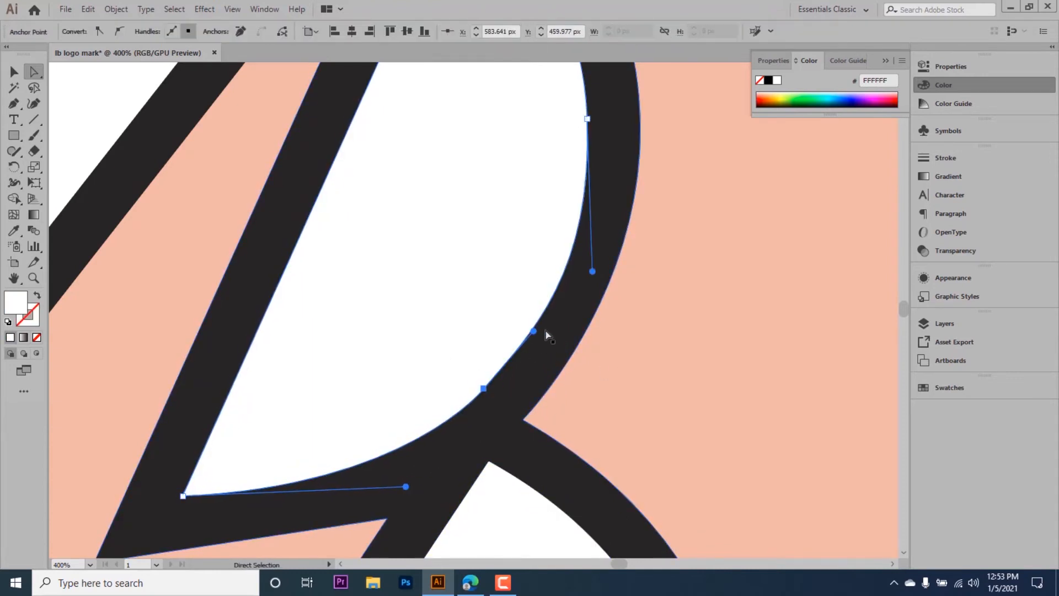
# Adjust the anchor point and handle on the white upper lobe's lower curve, and even out that curve with the Smooth tool.
pyautogui.moveTo(484, 389); pyautogui.dragTo(489, 390)
pyautogui.moveTo(540, 328); pyautogui.dragTo(516, 368)
pyautogui.moveTo(14, 151); pyautogui.dragTo(67, 179)
pyautogui.hotkey('ctrl', '-')
pyautogui.hotkey('ctrl', '-')
pyautogui.hotkey('ctrl', '-')
pyautogui.hotkey('ctrl', '-')
pyautogui.hotkey('ctrl', '-')
pyautogui.hotkey('ctrl', '-')
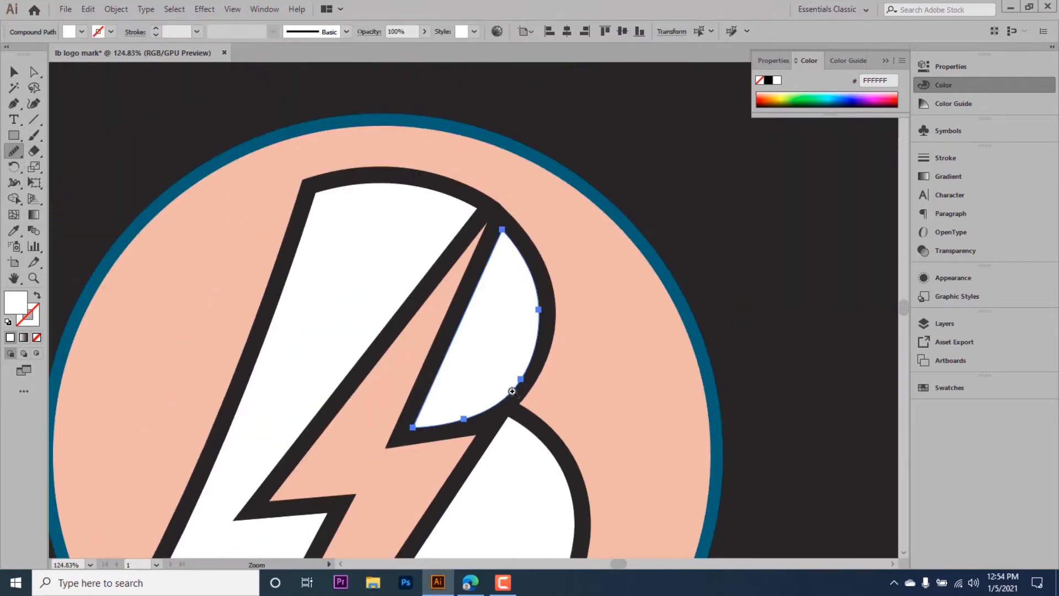
pyautogui.scroll(3, 555, 323)
pyautogui.scroll(-3, 555, 322)
pyautogui.press('v')
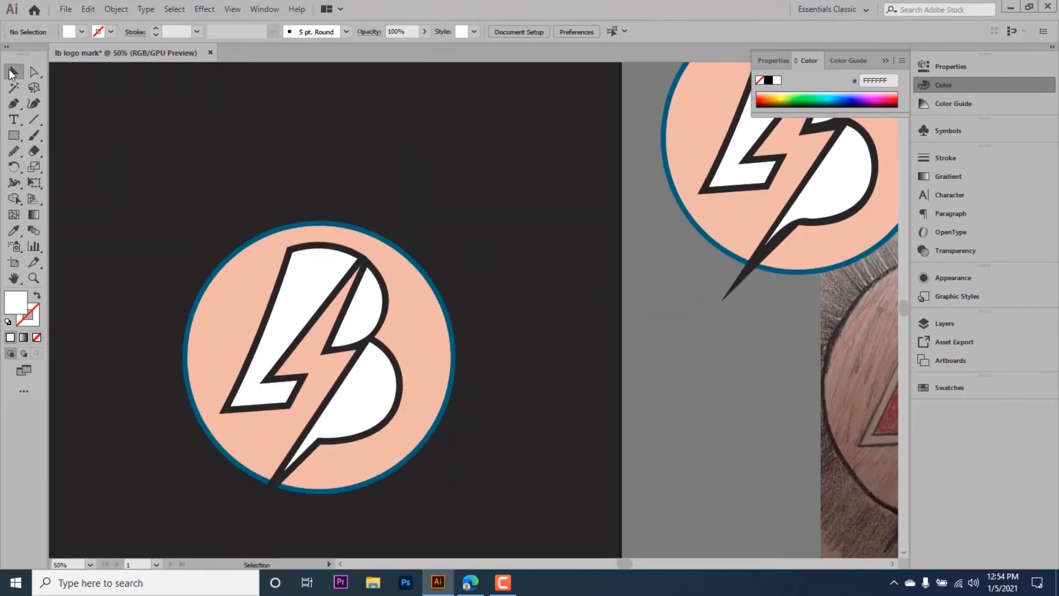
pyautogui.scroll(5, 349, 268)
pyautogui.moveTo(450, 311); pyautogui.dragTo(708, 383)
pyautogui.hotkey('ctrl', 'z')
pyautogui.click(491, 243)
pyautogui.moveTo(452, 243); pyautogui.dragTo(460, 252)
pyautogui.hotkey('ctrl', 'z')
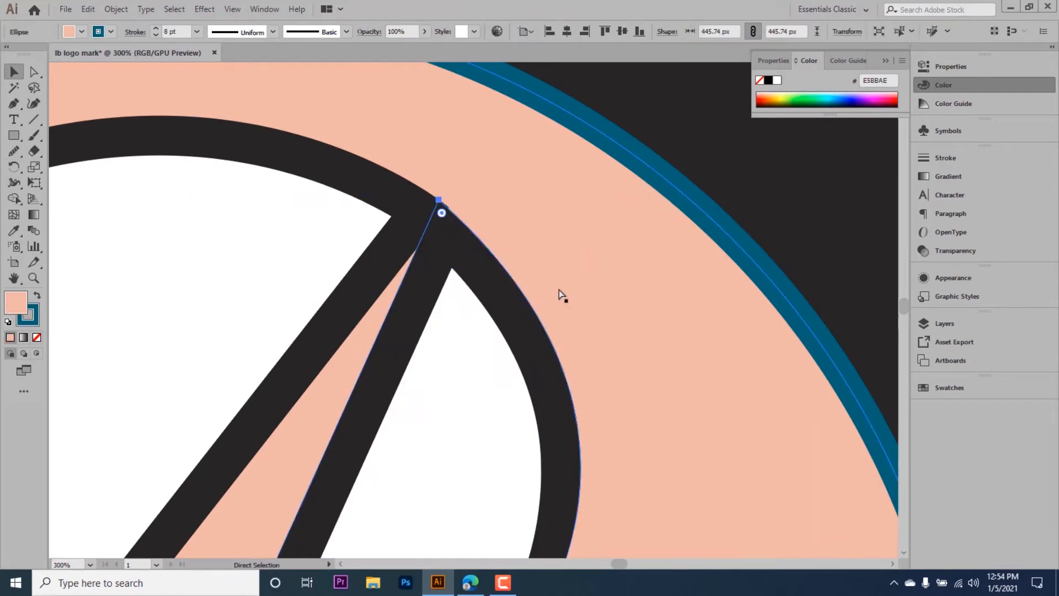
# Shift the B group slightly so its upper tip lines up with the L's outer border.
pyautogui.click(459, 221)
pyautogui.scroll(4, 458, 222)
pyautogui.scroll(-7, 486, 327)
pyautogui.moveTo(599, 440); pyautogui.dragTo(761, 361)
pyautogui.click(761, 359)
pyautogui.scroll(3, 492, 310)
pyautogui.click(442, 253)
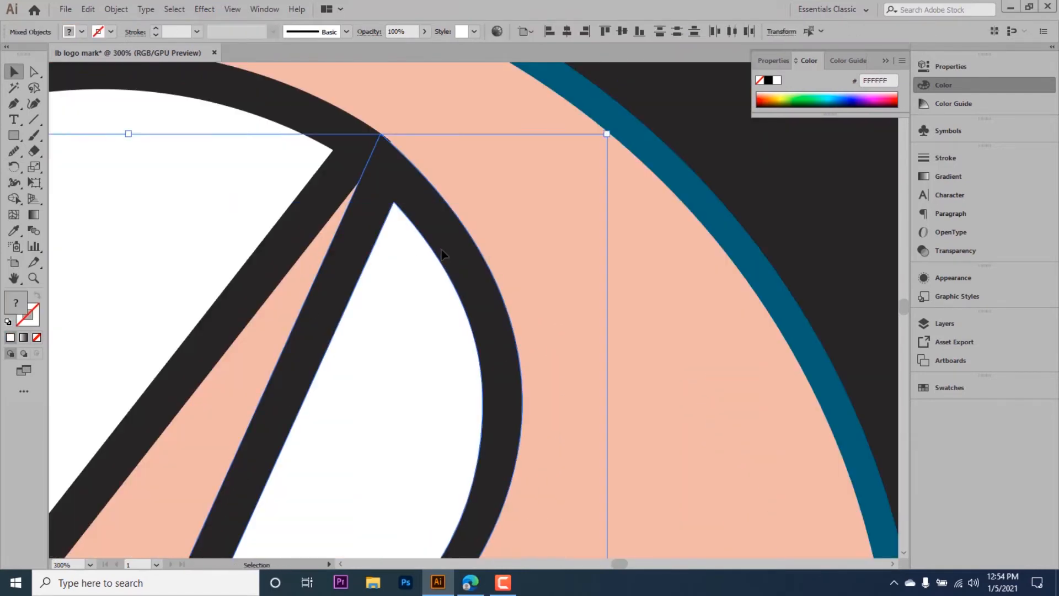
pyautogui.scroll(3, 487, 317)
pyautogui.moveTo(460, 315); pyautogui.dragTo(475, 323)
pyautogui.click(525, 305)
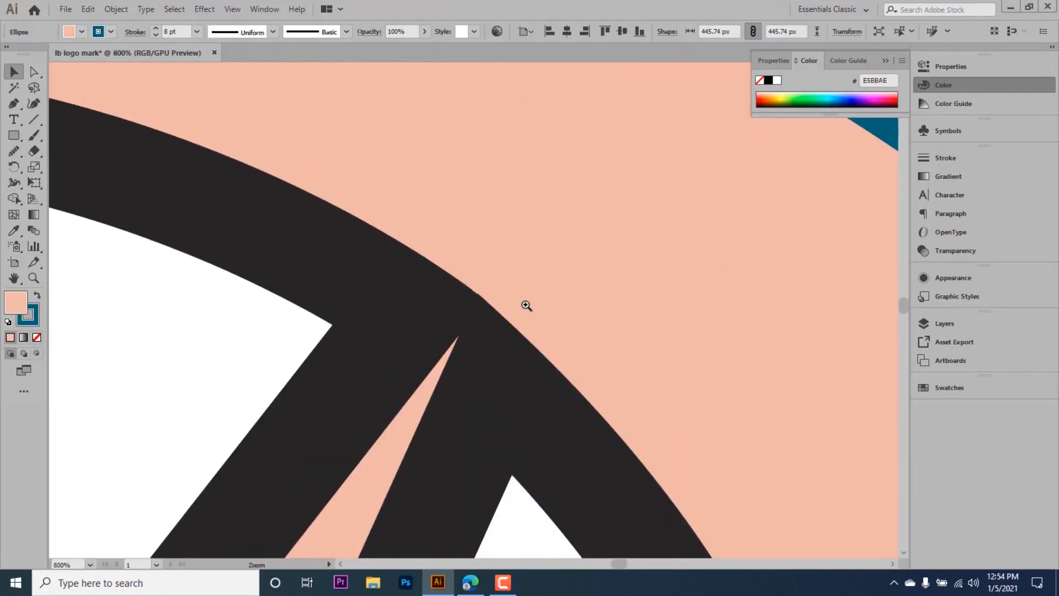
# Examine in outline view how the B's upper tip overlaps the L's border at the junction.
pyautogui.scroll(3, 523, 335)
pyautogui.hotkey('ctrl', 'y')
pyautogui.moveTo(428, 248); pyautogui.dragTo(432, 249)
pyautogui.scroll(5, 436, 265)
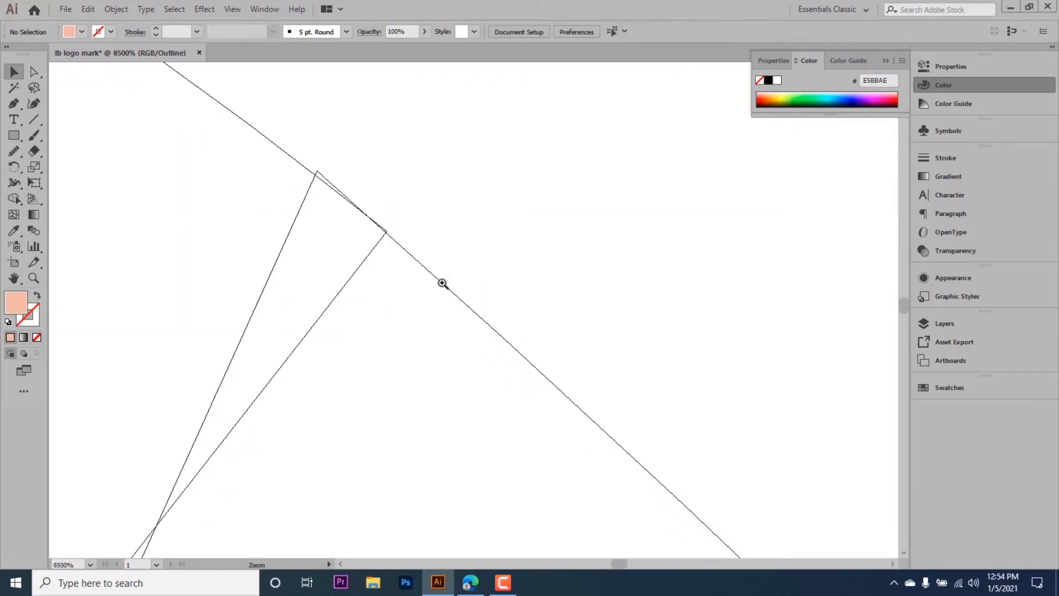
pyautogui.moveTo(598, 280); pyautogui.dragTo(408, 240)
pyautogui.click(657, 314)
pyautogui.hotkey('ctrl', 'y')
pyautogui.click(463, 273)
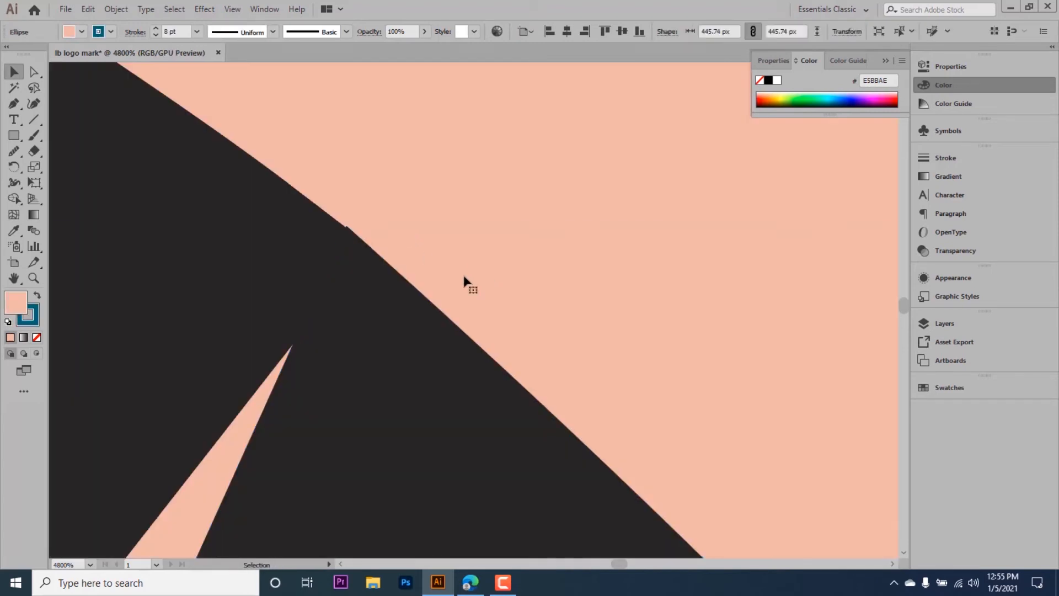
pyautogui.scroll(1, 462, 273)
pyautogui.scroll(-13, 300, 274)
pyautogui.press('Delete')
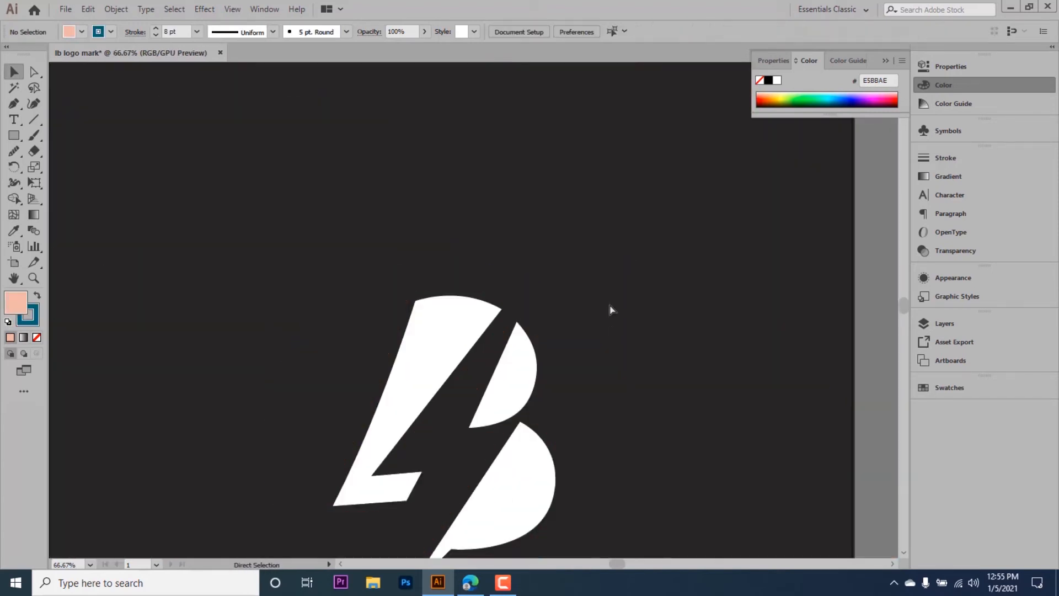
pyautogui.hotkey('ctrl', 'z')
pyautogui.click(606, 309)
# Move the B group a little up and left to close the notch at the junction with the L, and deselect it.
pyautogui.scroll(4, 534, 320)
pyautogui.scroll(3, 467, 296)
pyautogui.moveTo(419, 247); pyautogui.dragTo(409, 239)
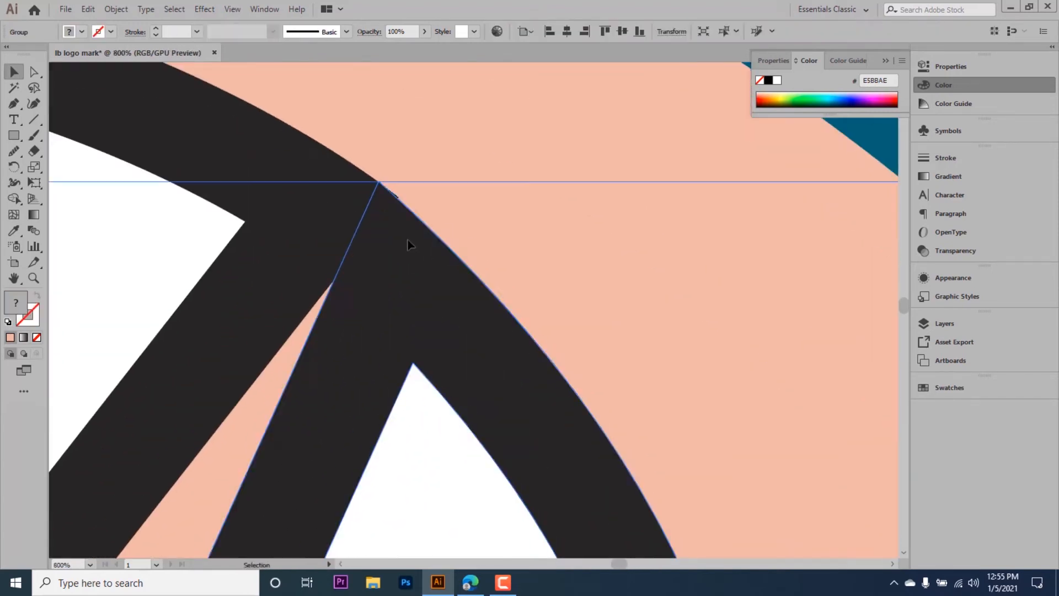
pyautogui.press('Left')
pyautogui.press('Up')
pyautogui.click(482, 241)
pyautogui.scroll(-5, 482, 241)
pyautogui.scroll(4, 494, 339)
pyautogui.scroll(1, 494, 338)
# Reposition the B group in outline view so its outer curve passes through the L's upper corner.
pyautogui.click(472, 265)
pyautogui.hotkey('ctrl', 't')
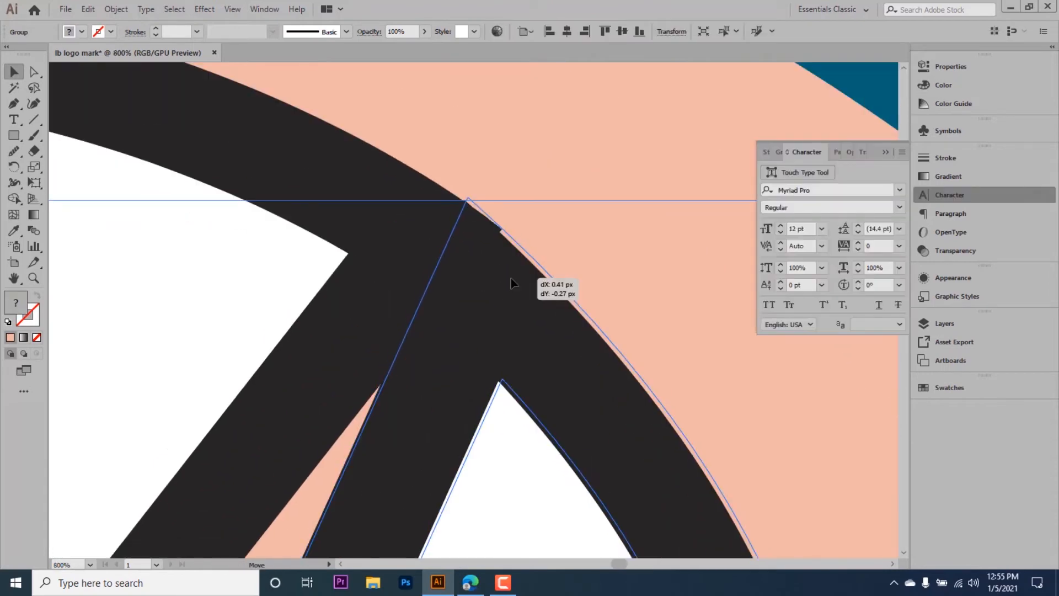
pyautogui.hotkey('ctrl', 'y')
pyautogui.moveTo(511, 241); pyautogui.dragTo(508, 235)
pyautogui.click(555, 231)
pyautogui.scroll(1, 554, 232)
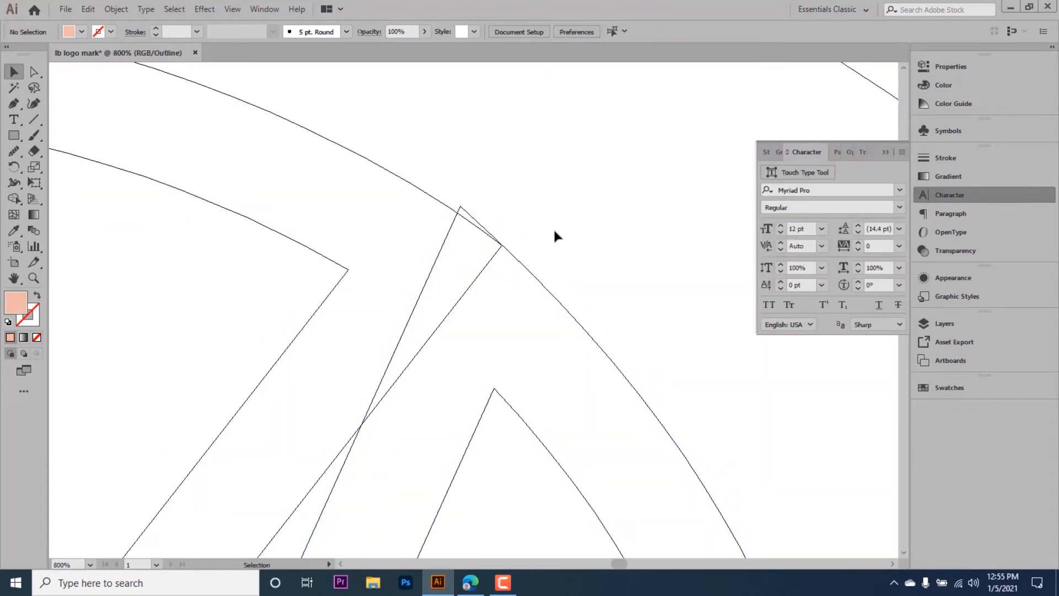
pyautogui.scroll(-3, 554, 231)
pyautogui.hotkey('ctrl', 'y')
pyautogui.moveTo(557, 166); pyautogui.dragTo(339, 247)
pyautogui.hotkey('shift', 'm')
pyautogui.press('v')
pyautogui.click(482, 148)
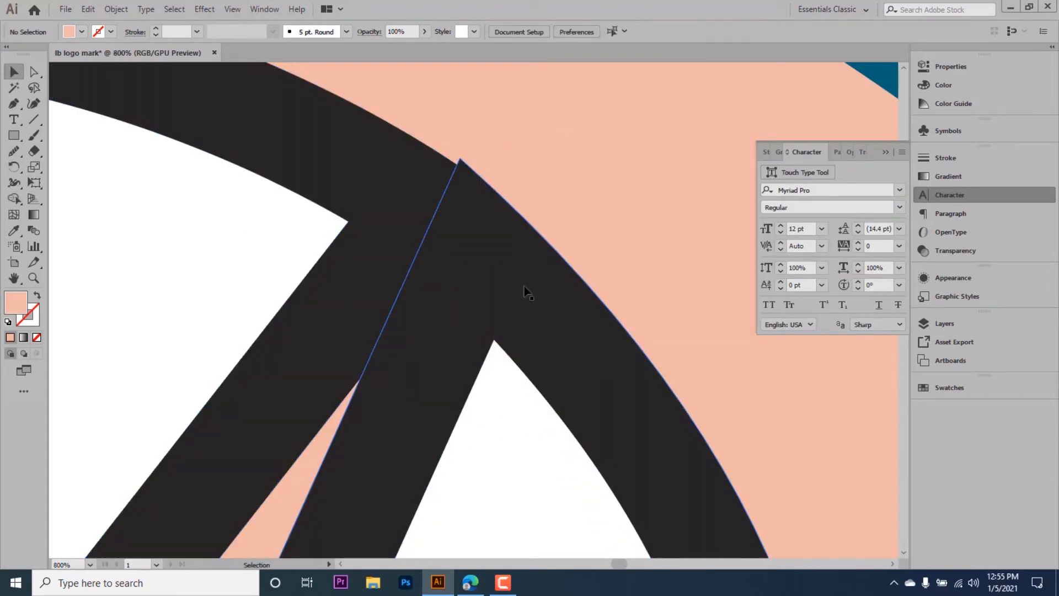
# Move the B group slightly up and left, and remove its corner protruding above the L's border with the Shape Builder tool.
pyautogui.moveTo(525, 286); pyautogui.dragTo(513, 276)
pyautogui.moveTo(527, 264); pyautogui.dragTo(526, 260)
pyautogui.moveTo(544, 184); pyautogui.dragTo(387, 237)
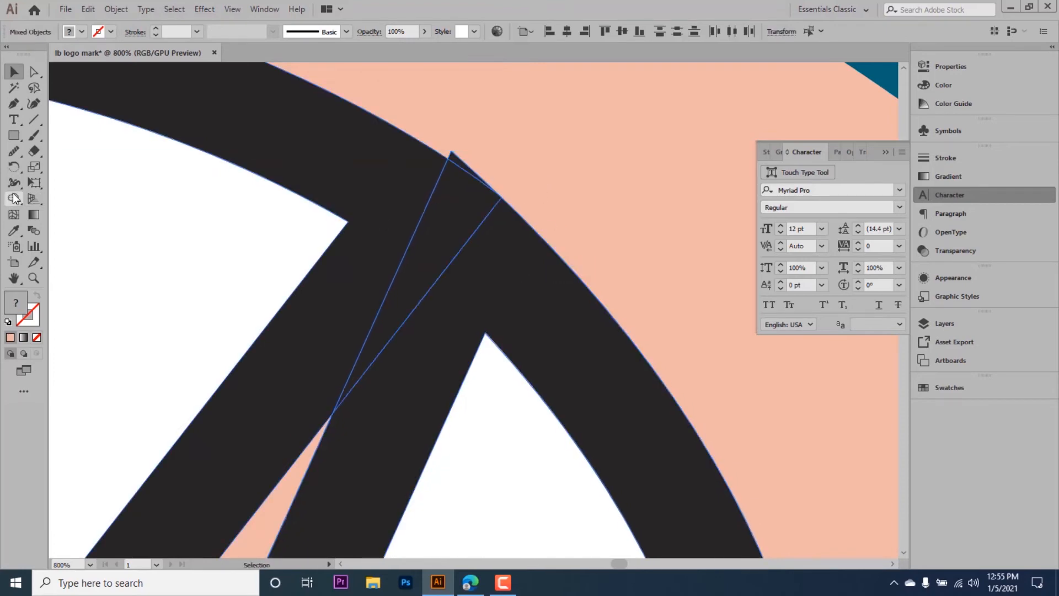
pyautogui.keyDown('alt'); pyautogui.click(459, 164); pyautogui.keyUp('alt')
pyautogui.scroll(-8, 578, 312)
pyautogui.scroll(-3, 579, 312)
pyautogui.press('v')
pyautogui.click(620, 322)
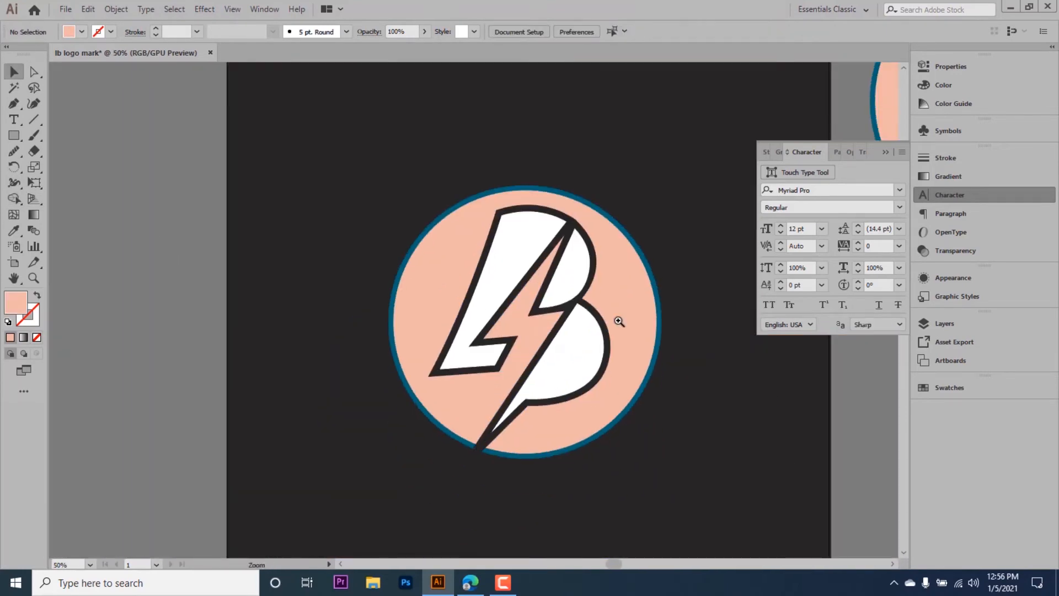
pyautogui.moveTo(596, 226); pyautogui.dragTo(651, 226)
pyautogui.click(386, 229)
pyautogui.scroll(-8, 427, 210)
pyautogui.click(487, 298)
pyautogui.moveTo(487, 298); pyautogui.dragTo(476, 301)
pyautogui.press('v')
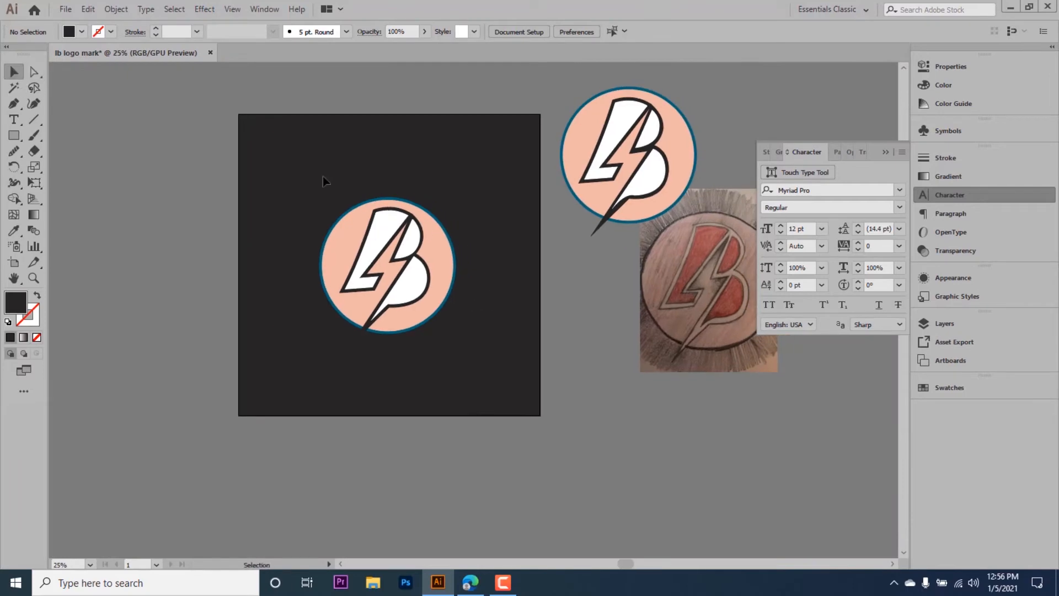
pyautogui.moveTo(375, 248); pyautogui.dragTo(110, 229)
pyautogui.hotkey('ctrl', 'z')
pyautogui.click(300, 194)
pyautogui.click(343, 213)
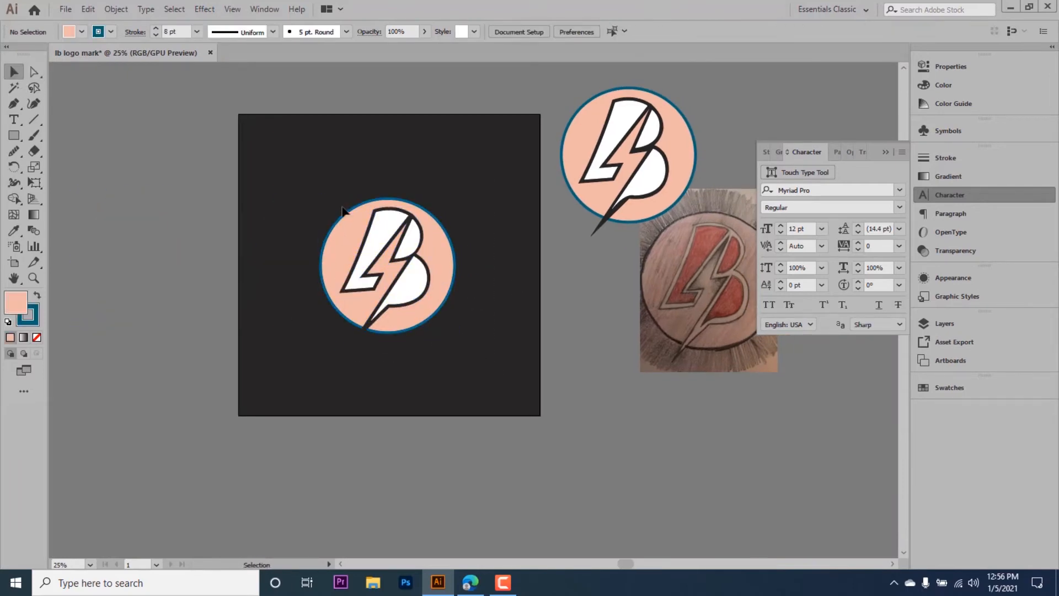
# Merge the black L and B outline shapes into one shape with the Shape Builder tool.
pyautogui.scroll(8, 406, 262)
pyautogui.scroll(1, 405, 351)
pyautogui.hotkey('ctrl', 'shift', 'a')
pyautogui.press('a')
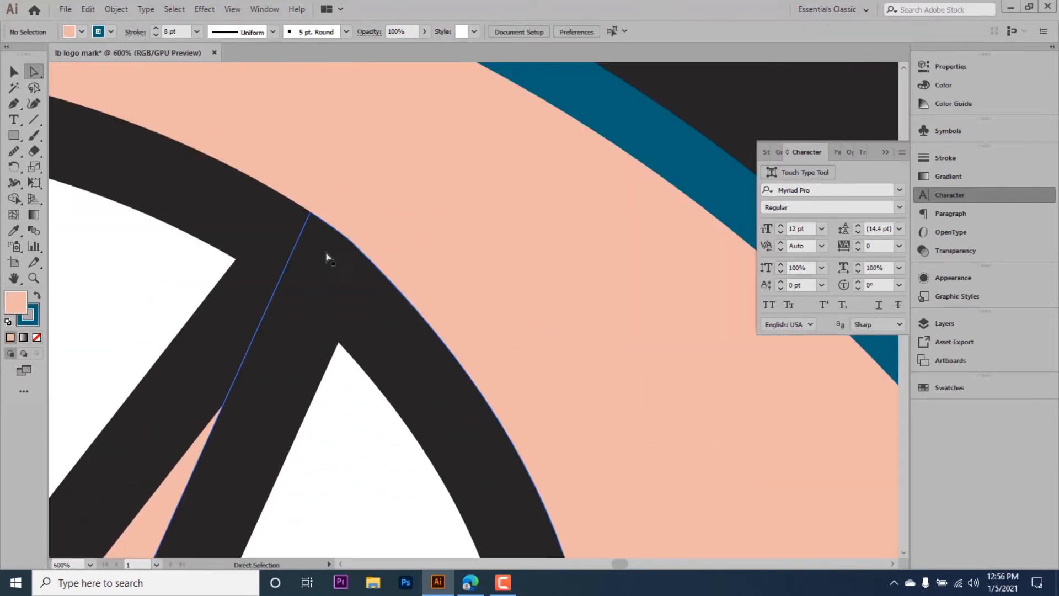
pyautogui.click(326, 255)
pyautogui.moveTo(335, 201)
pyautogui.mouseDown()
pyautogui.moveTo(398, 301)
pyautogui.moveTo(93, 171)
pyautogui.mouseUp()
pyautogui.hotkey('shift', 'm')
# Smooth the merged outline's outer edge where the L meets the B's upper lobe, and deselect it.
pyautogui.moveTo(14, 150); pyautogui.dragTo(60, 182)
pyautogui.moveTo(323, 219); pyautogui.dragTo(380, 260)
pyautogui.hotkey('ctrl', '0')
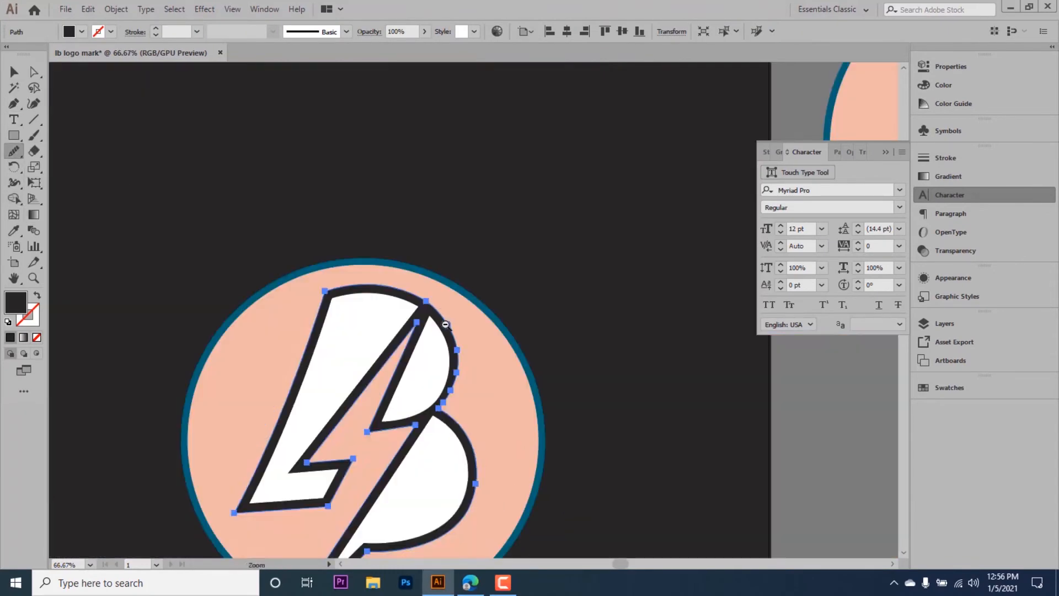
pyautogui.hotkey('ctrl', 'shift', 'a')
# Nudge the point on the white upper lobe's bottom curve to the left and deselect it.
pyautogui.hotkey('ctrl', '+')
pyautogui.hotkey('ctrl', '+')
pyautogui.hotkey('ctrl', '+')
pyautogui.press('a')
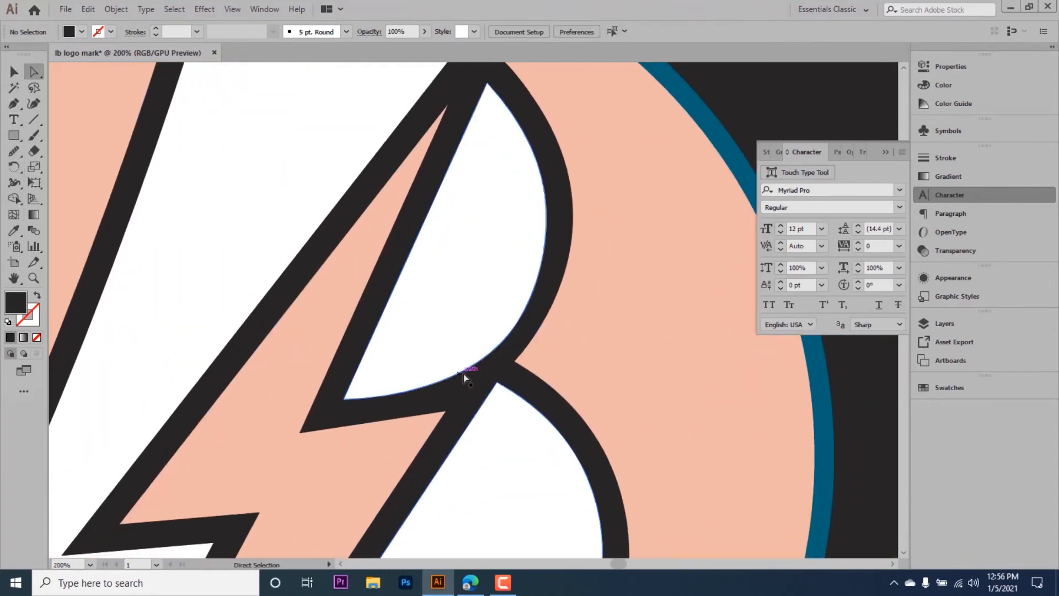
pyautogui.click(465, 373)
pyautogui.press('Left')
pyautogui.press('Left')
pyautogui.click(582, 348)
pyautogui.scroll(1, 582, 348)
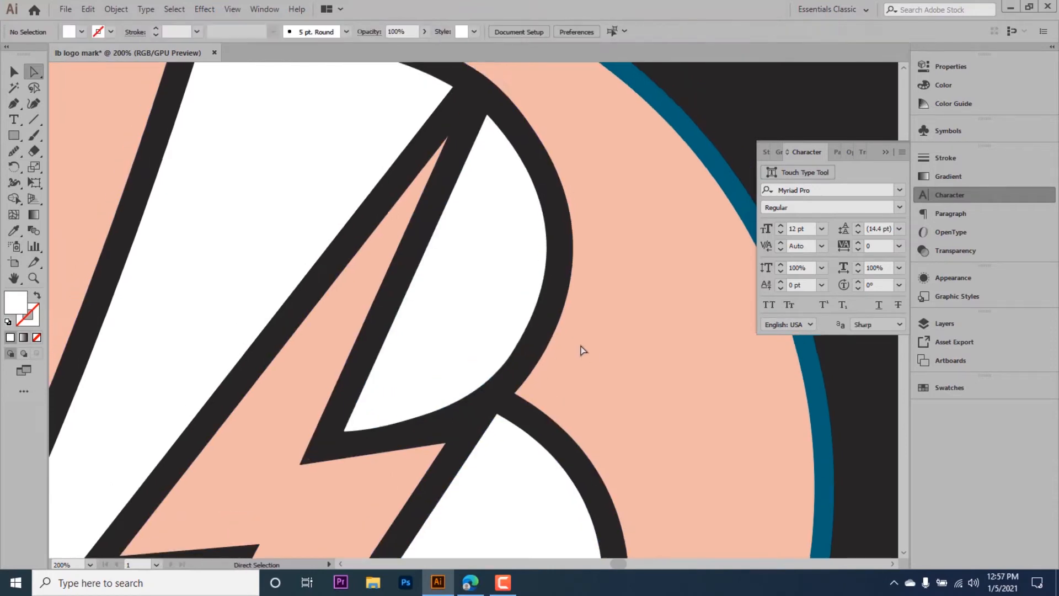
# Smooth the lower curve of the white upper lobe from its right edge down to the bottom with the Smooth tool.
pyautogui.scroll(-1, 582, 348)
pyautogui.press('v')
pyautogui.click(496, 309)
pyautogui.click(14, 150)
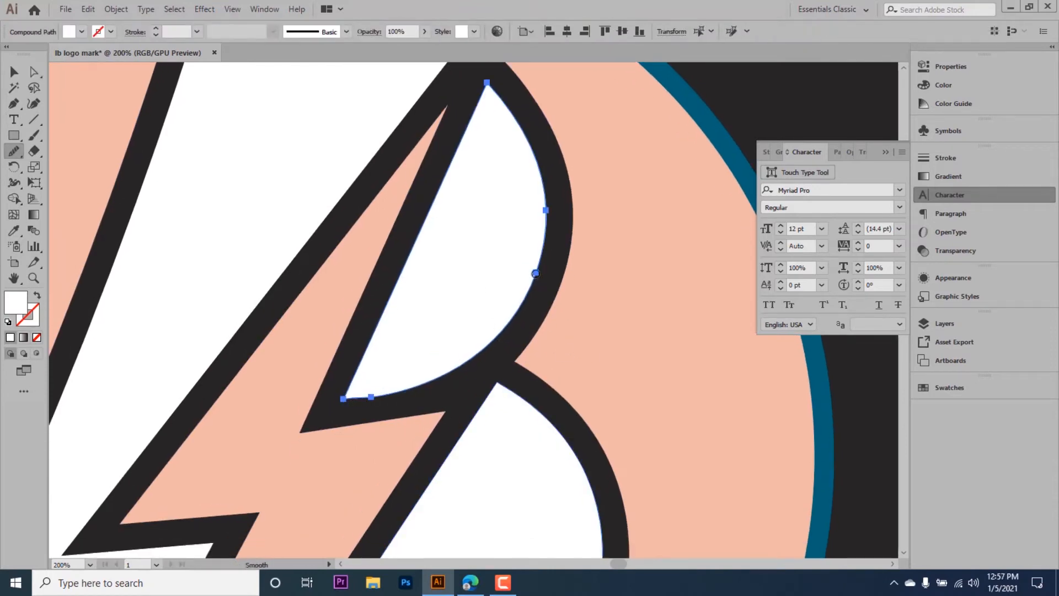
pyautogui.moveTo(527, 352); pyautogui.dragTo(400, 390)
pyautogui.keyDown('ctrl'); pyautogui.click(604, 243); pyautogui.keyUp('ctrl')
pyautogui.keyDown('ctrl'); pyautogui.click(546, 243); pyautogui.keyUp('ctrl')
pyautogui.keyDown('ctrl'); pyautogui.click(607, 326); pyautogui.keyUp('ctrl')
pyautogui.hotkey('ctrl', '+')
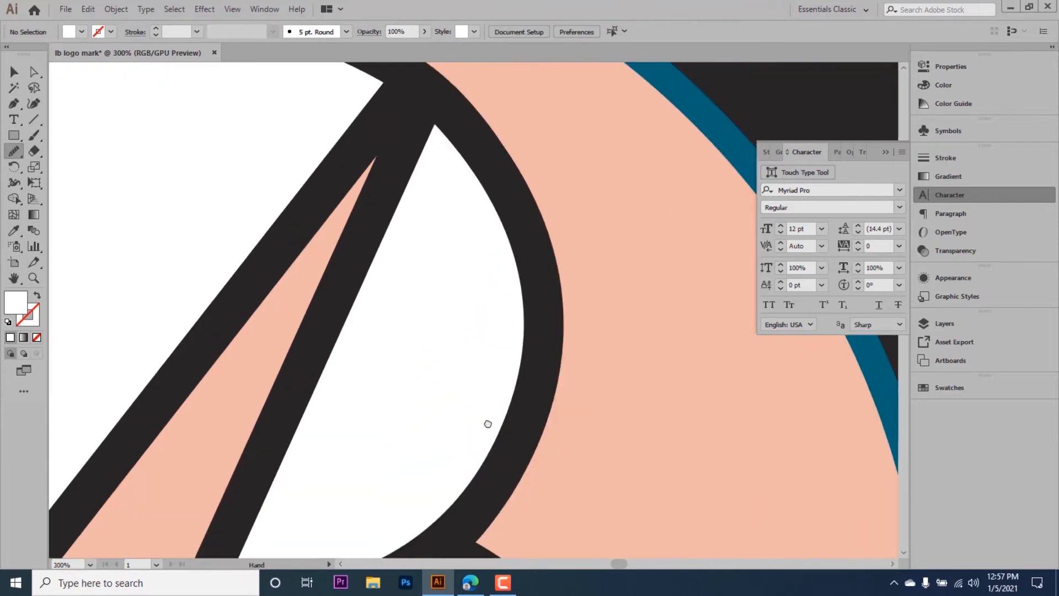
pyautogui.scroll(-3, 487, 423)
pyautogui.keyDown('ctrl'); pyautogui.click(471, 308); pyautogui.keyUp('ctrl')
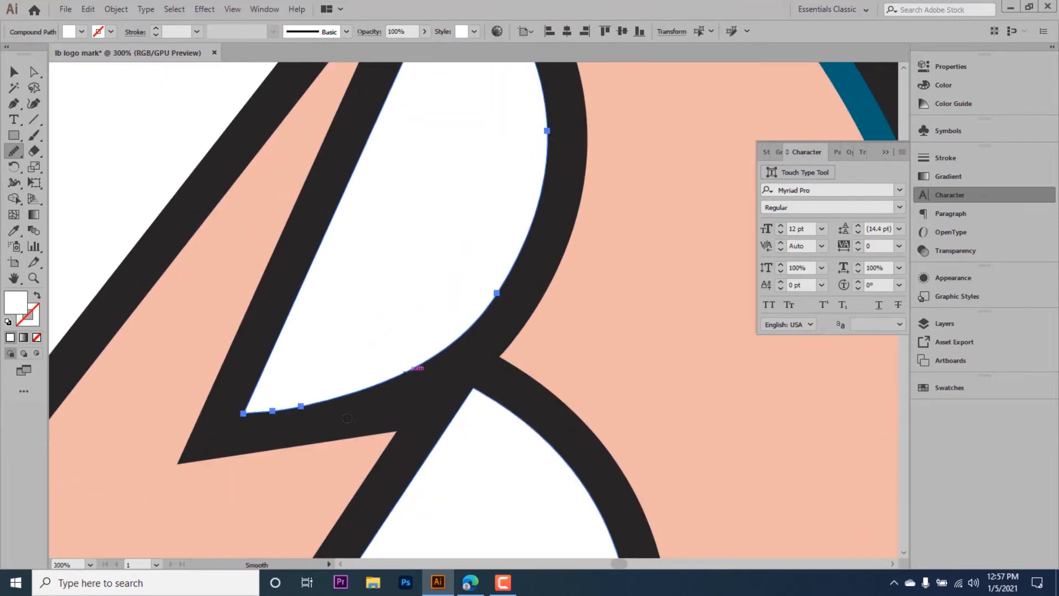
pyautogui.scroll(2, 347, 418)
pyautogui.keyDown('ctrl'); pyautogui.click(501, 342); pyautogui.keyUp('ctrl')
pyautogui.moveTo(545, 364); pyautogui.dragTo(413, 422)
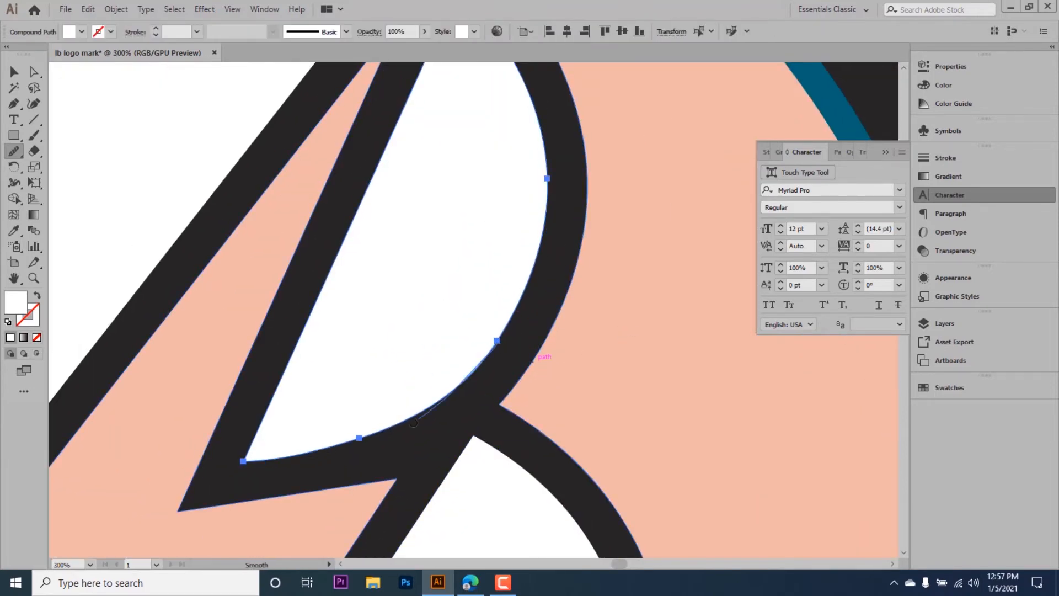
pyautogui.hotkey('ctrl', 'z')
pyautogui.hotkey('ctrl', 'z')
# Delete the surplus anchor point on the white upper lobe's bottom edge and redraw that edge as a curve with the Pen tool.
pyautogui.press('a')
pyautogui.click(360, 438)
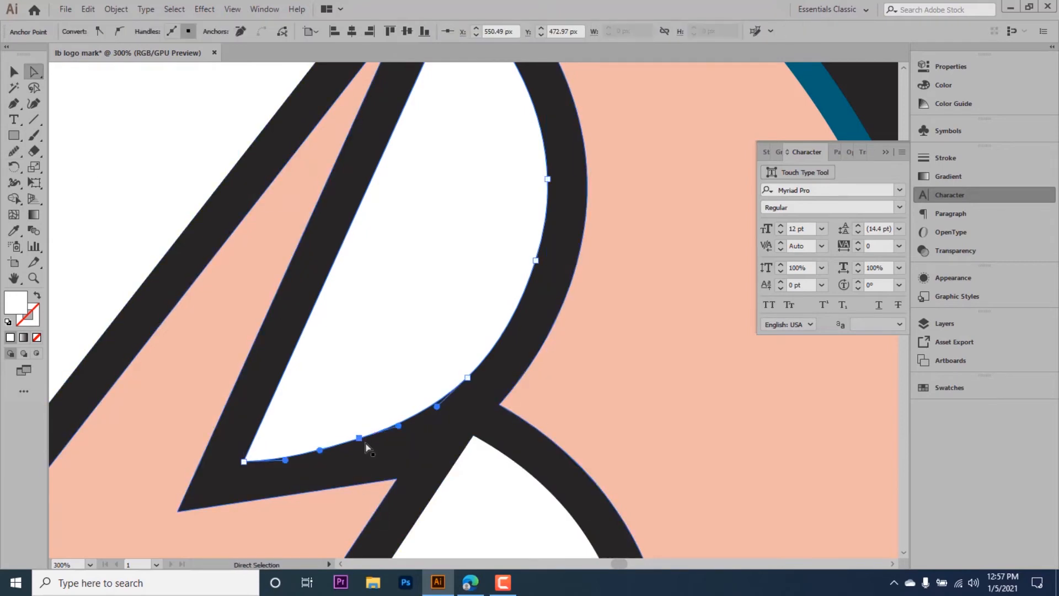
pyautogui.press('Delete')
pyautogui.click(14, 104)
pyautogui.moveTo(468, 377); pyautogui.dragTo(502, 349)
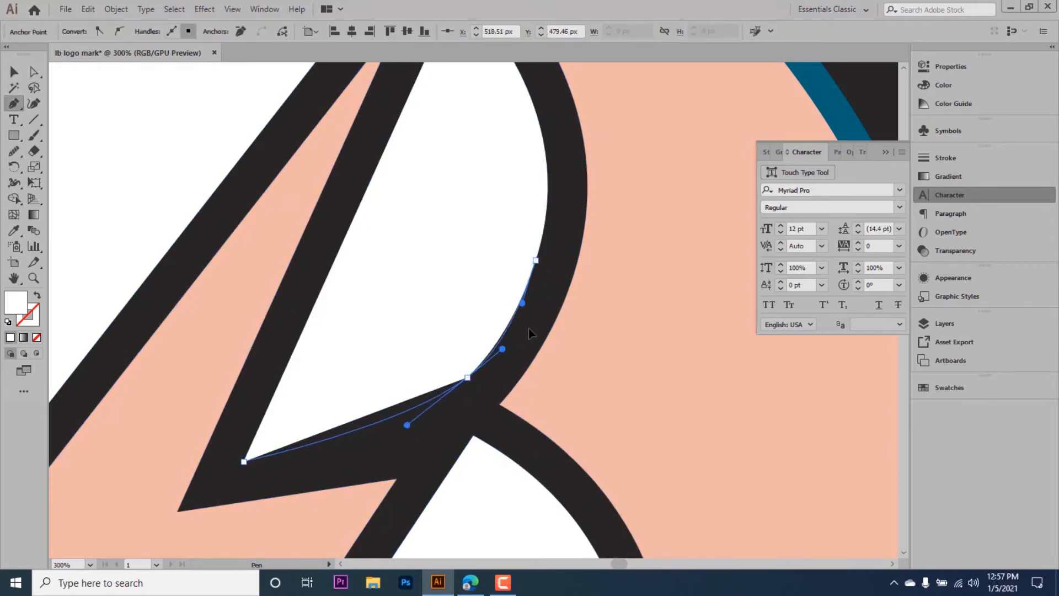
pyautogui.moveTo(535, 318); pyautogui.dragTo(505, 343)
# Fine-tune the handles of the lobe's anchor point near the junction to even out the black border beneath it.
pyautogui.hotkey('ctrl', '=')
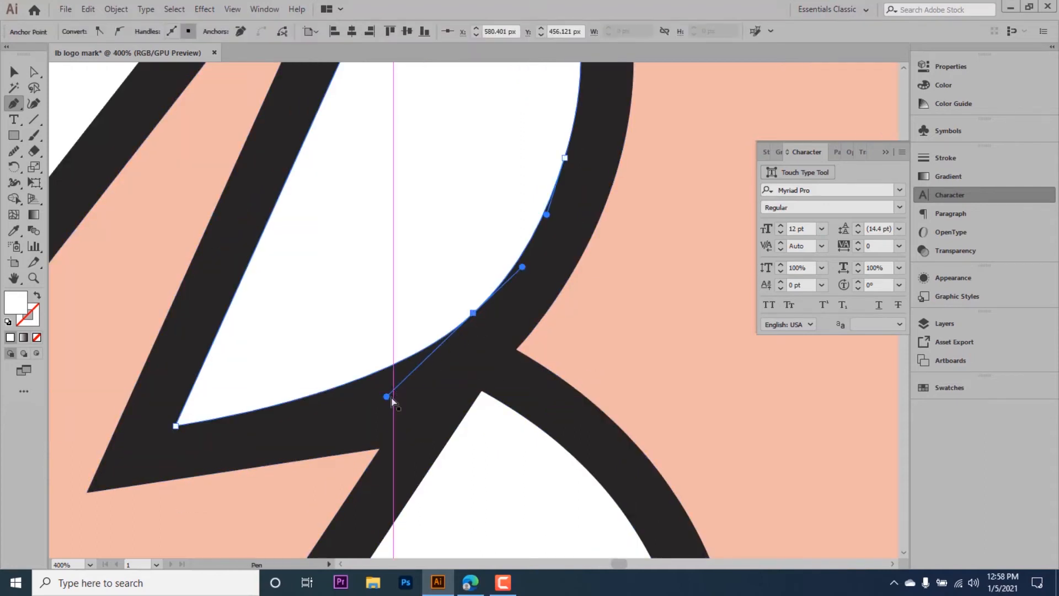
pyautogui.moveTo(392, 397); pyautogui.dragTo(394, 396)
pyautogui.keyDown('ctrl'); pyautogui.click(519, 267); pyautogui.keyUp('ctrl')
pyautogui.scroll(3, 543, 253)
pyautogui.keyDown('ctrl'); pyautogui.click(566, 240); pyautogui.keyUp('ctrl')
pyautogui.keyDown('ctrl'); pyautogui.click(549, 297); pyautogui.keyUp('ctrl')
pyautogui.scroll(4, 542, 288)
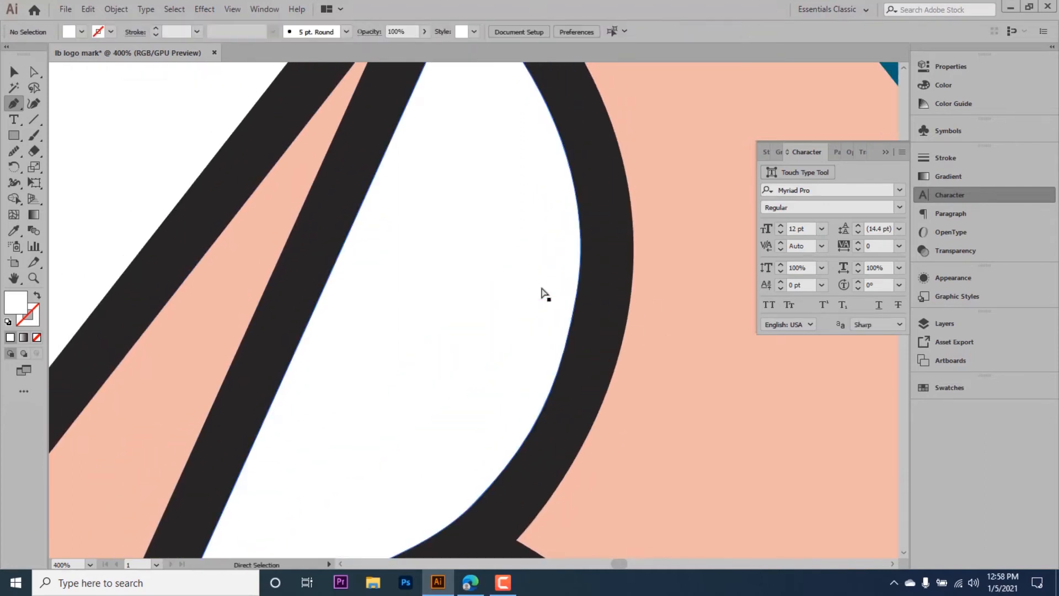
pyautogui.keyDown('ctrl'); pyautogui.click(580, 239); pyautogui.keyUp('ctrl')
pyautogui.moveTo(583, 277); pyautogui.dragTo(586, 279)
pyautogui.hotkey('ctrl', 'z')
pyautogui.scroll(2, 616, 342)
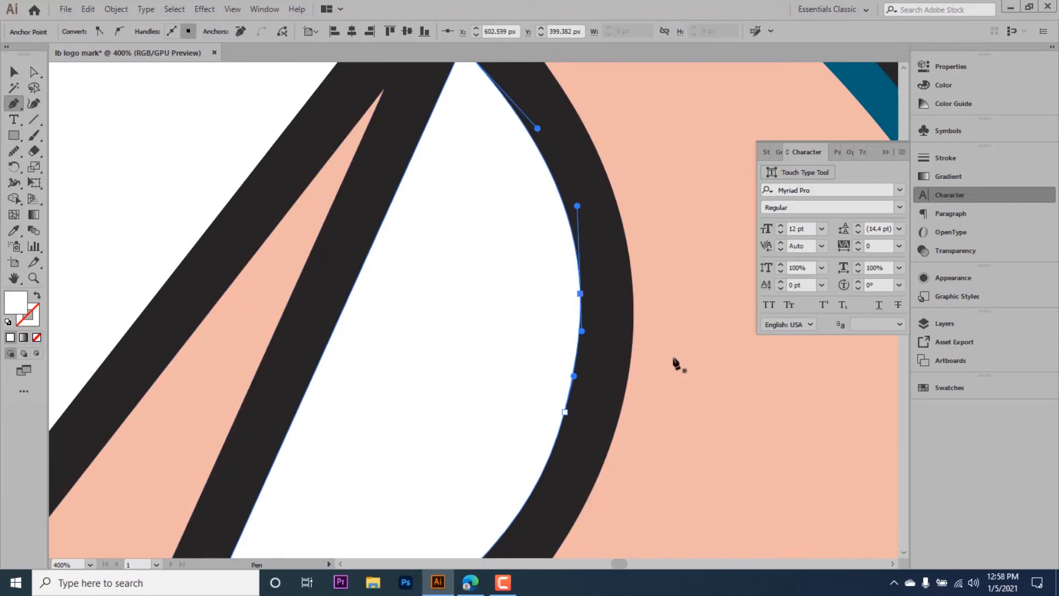
pyautogui.click(674, 359)
pyautogui.hscroll(-1, 689, 364)
pyautogui.hscroll(4, 607, 375)
pyautogui.hotkey('ctrl', 'z')
# Move the lower anchor point on the white upper lobe's right edge slightly outward, and select the lobe.
pyautogui.moveTo(475, 404); pyautogui.dragTo(478, 404)
pyautogui.scroll(-4, 452, 381)
pyautogui.keyDown('ctrl'); pyautogui.click(429, 359); pyautogui.keyUp('ctrl')
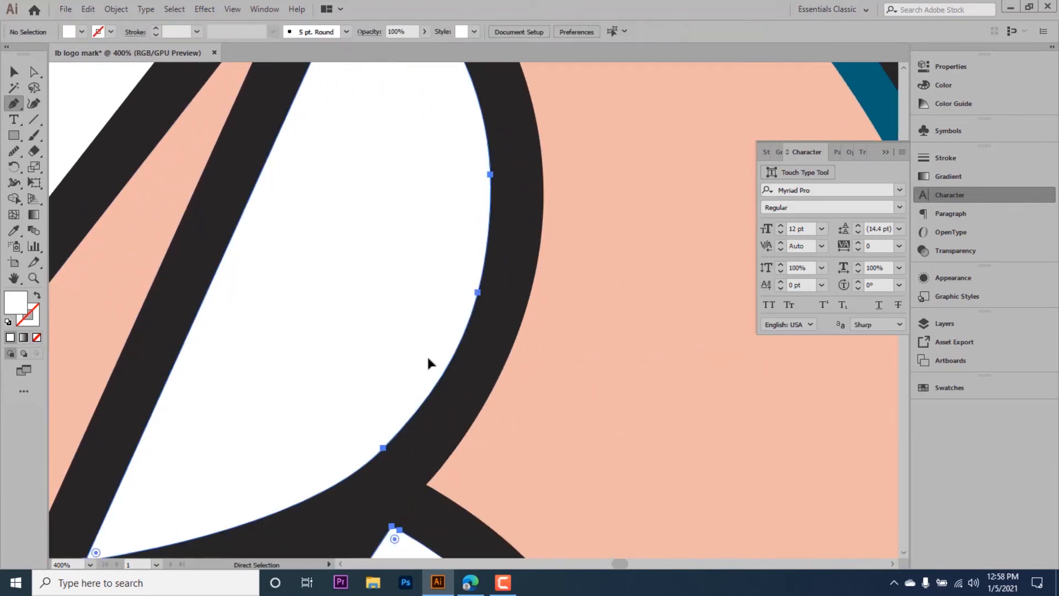
pyautogui.scroll(-3, 428, 358)
pyautogui.click(14, 150)
pyautogui.moveTo(476, 218); pyautogui.dragTo(395, 357)
pyautogui.scroll(3, 442, 369)
pyautogui.hotkey('ctrl', 'z')
pyautogui.moveTo(478, 293); pyautogui.dragTo(452, 364)
pyautogui.hotkey('ctrl', 'z')
# Smooth the white upper lobe's right edge from its middle anchor point down toward the junction, and deselect it.
pyautogui.moveTo(488, 176); pyautogui.dragTo(419, 399)
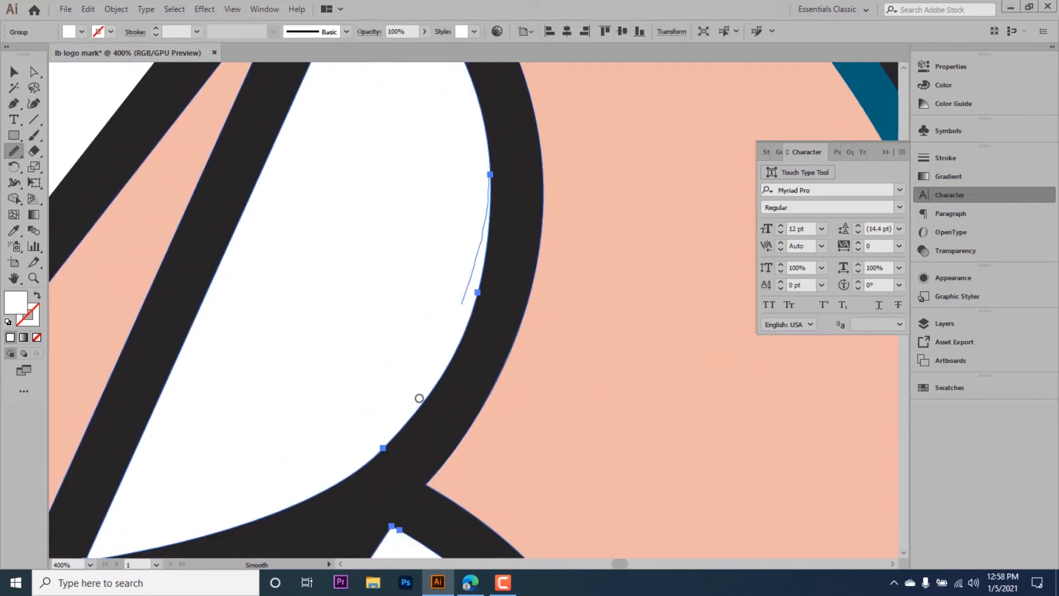
pyautogui.scroll(5, 419, 399)
pyautogui.scroll(-8, 503, 325)
pyautogui.keyDown('ctrl'); pyautogui.click(622, 411); pyautogui.keyUp('ctrl')
pyautogui.scroll(3, 554, 418)
# Move the hand-drawn sketch photo next to the logo for comparison.
pyautogui.keyDown('ctrl'); pyautogui.keyDown('alt'); pyautogui.click(437, 298); pyautogui.keyUp('alt'); pyautogui.keyUp('ctrl')
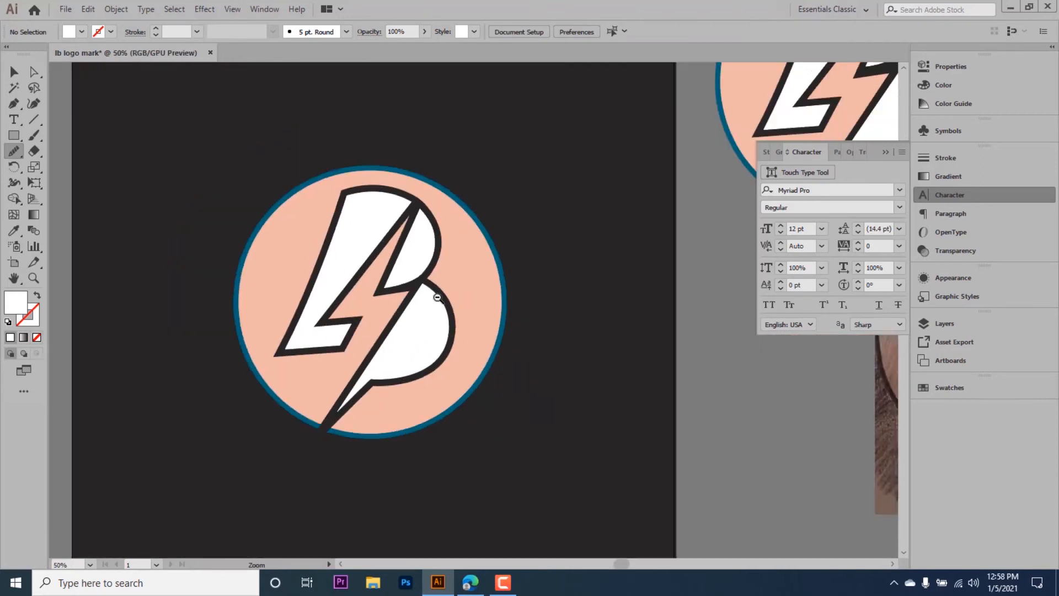
pyautogui.scroll(-2, 438, 298)
pyautogui.moveTo(595, 387)
pyautogui.mouseDown()
pyautogui.moveTo(471, 395)
pyautogui.moveTo(380, 375)
pyautogui.mouseUp()
# Fill the white inner L and B shapes with the orange-red swatch.
pyautogui.press('a')
pyautogui.scroll(2, 165, 259)
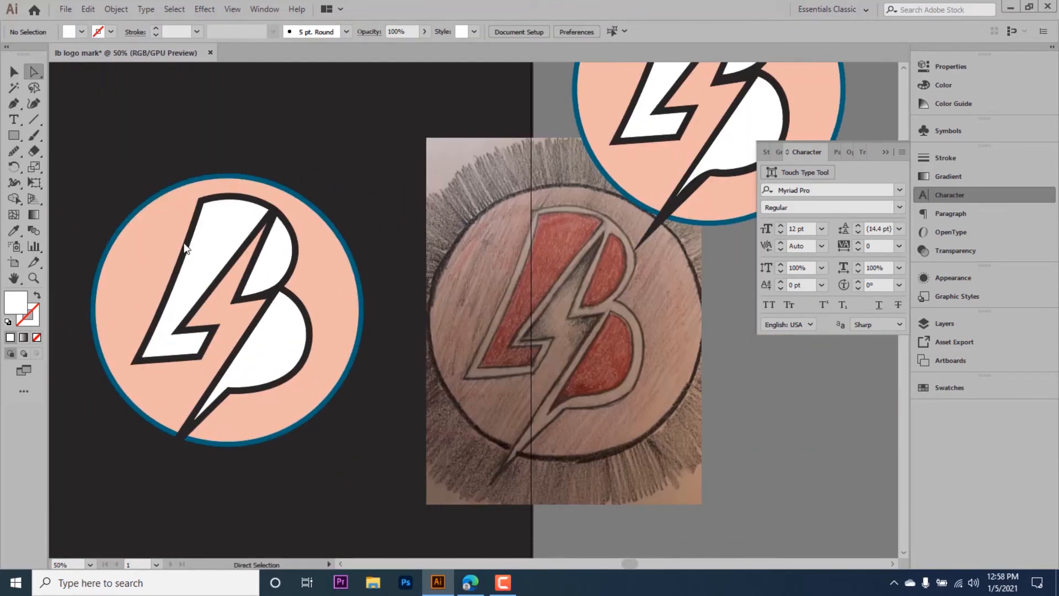
pyautogui.click(185, 248)
pyautogui.click(949, 388)
pyautogui.click(520, 423)
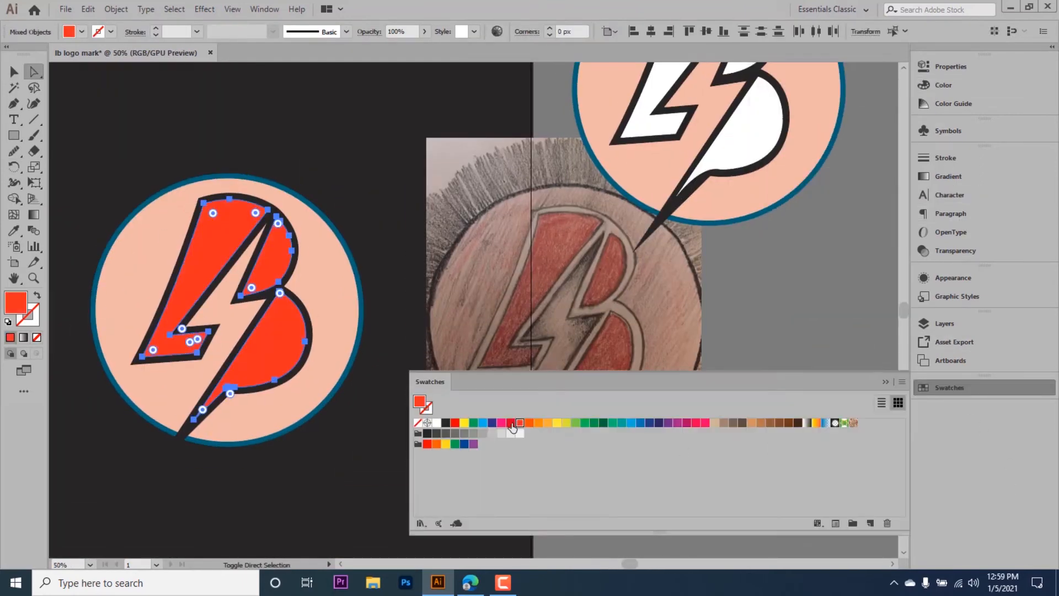
# Apply the orange-red swatch to the inner letter shapes, and fill the dark border around them with the off-white swatch.
pyautogui.click(511, 423)
pyautogui.click(520, 422)
pyautogui.scroll(-1, 331, 331)
pyautogui.click(149, 302)
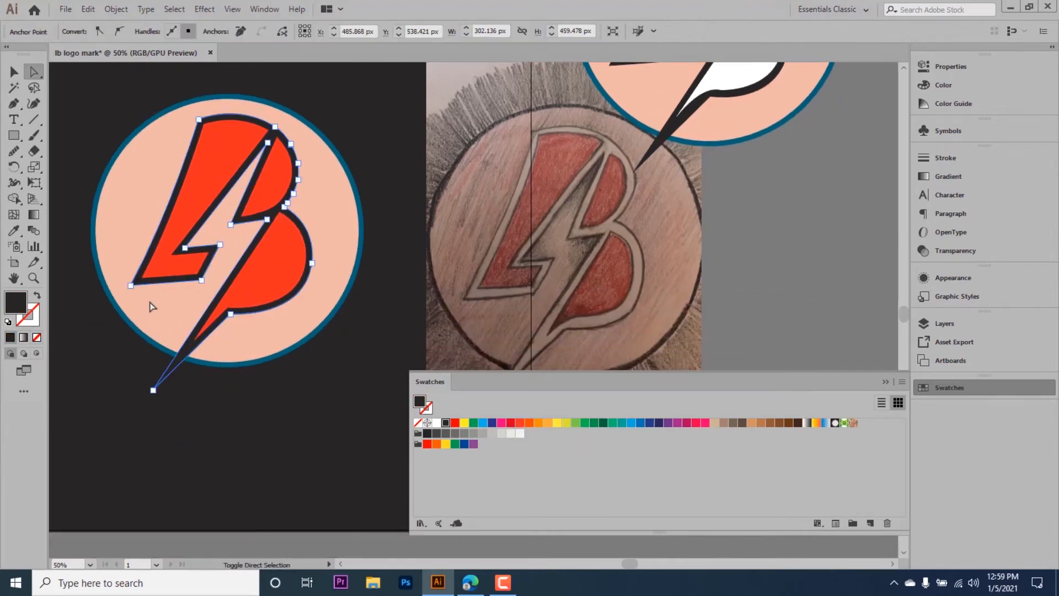
pyautogui.click(520, 433)
pyautogui.click(277, 356)
# Fill the inner L and B shapes with the pure red swatch and deselect them.
pyautogui.scroll(-1, 277, 356)
pyautogui.click(276, 286)
pyautogui.click(511, 422)
pyautogui.click(298, 409)
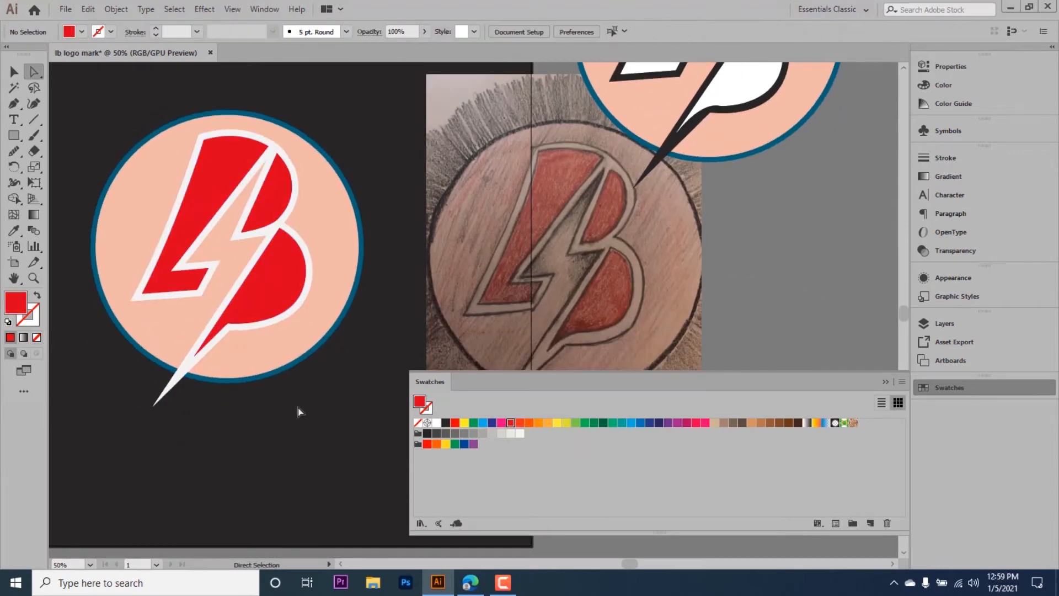
# Move the anchor point on the red upper lobe's lower-right curve slightly inward, away from the junction.
pyautogui.scroll(1, 278, 388)
pyautogui.scroll(-1, 303, 356)
pyautogui.scroll(5, 331, 276)
pyautogui.press('a')
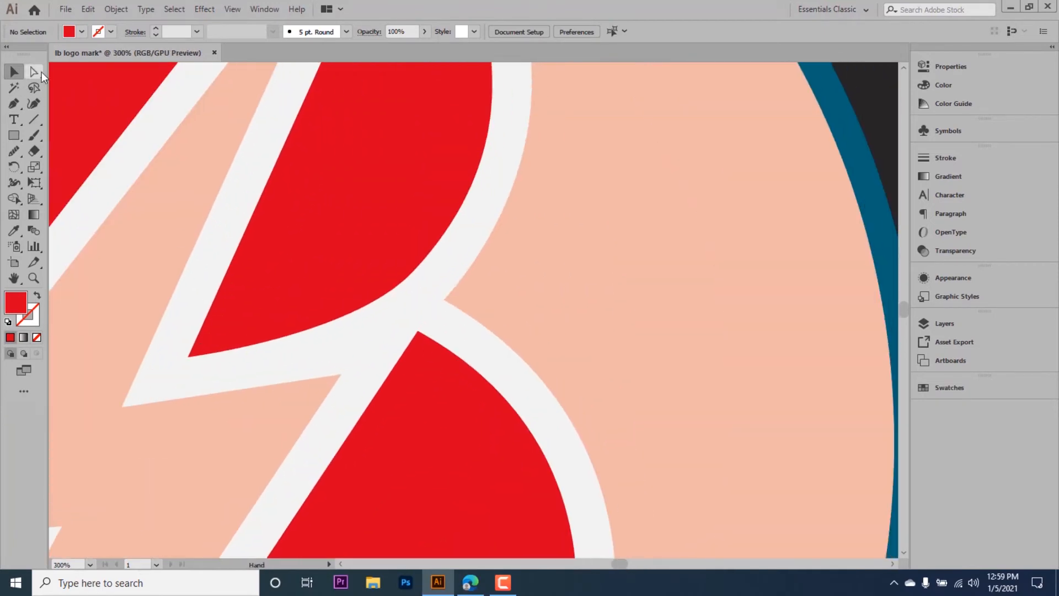
pyautogui.click(411, 272)
pyautogui.click(412, 273)
pyautogui.moveTo(409, 282); pyautogui.dragTo(408, 285)
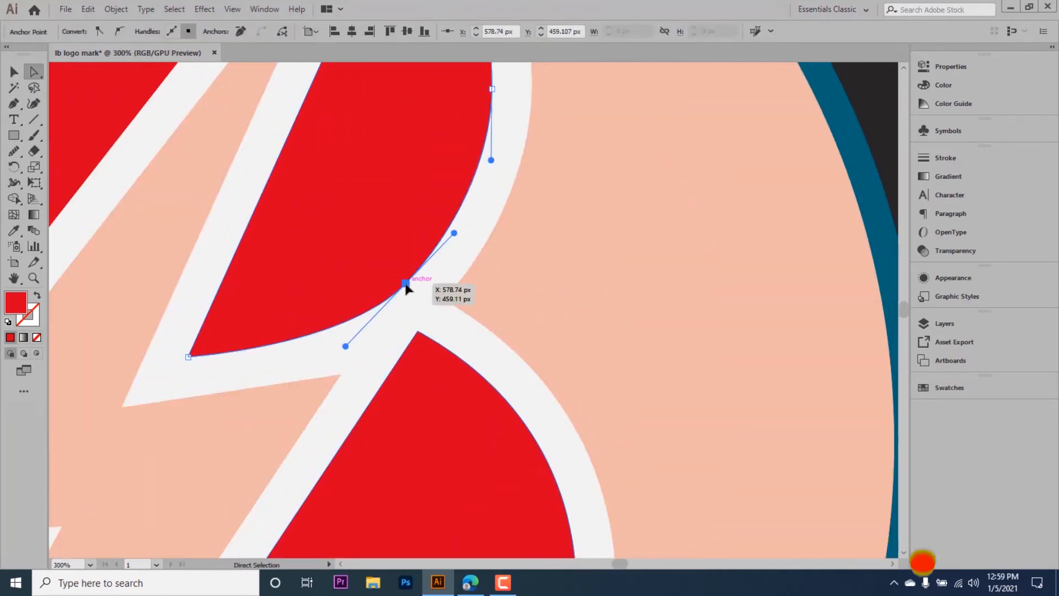
# Nudge the upper lobe's lower-right anchor point again to refine its curve, and compare the versions with undo and redo.
pyautogui.click(446, 253)
pyautogui.click(445, 248)
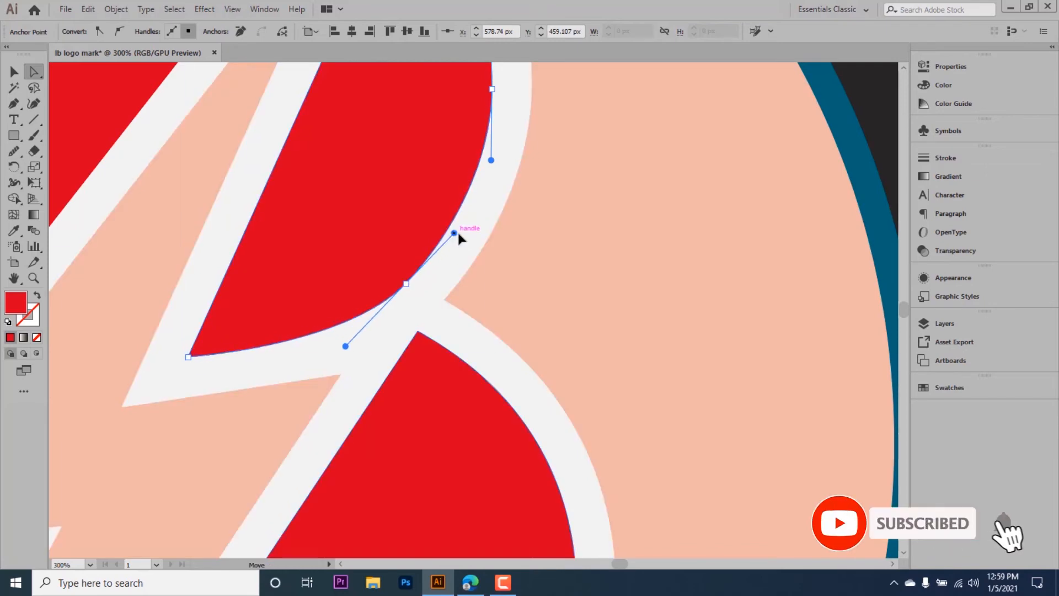
pyautogui.click(407, 284)
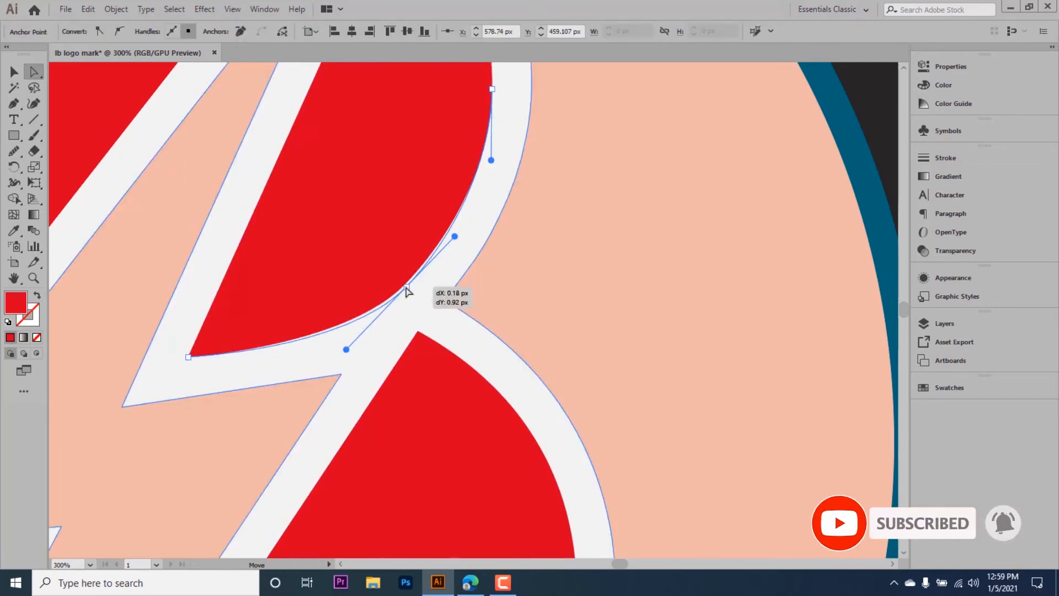
pyautogui.click(572, 314)
pyautogui.scroll(3, 572, 314)
pyautogui.hotkey('ctrl', 'z')
pyautogui.moveTo(572, 309); pyautogui.dragTo(488, 313)
pyautogui.hotkey('ctrl', 'z')
pyautogui.hotkey('ctrl', 'shift', 'z')
pyautogui.moveTo(437, 393); pyautogui.dragTo(491, 393)
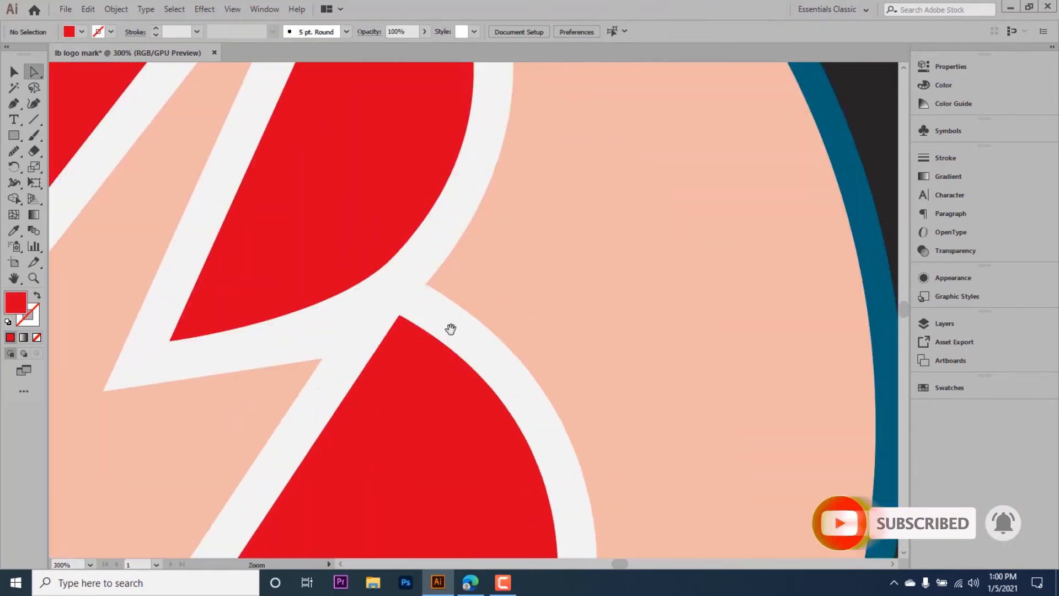
# Examine the whole recolored logo and its border widths beside the sketch at several zoom levels.
pyautogui.moveTo(449, 329); pyautogui.dragTo(495, 515)
pyautogui.hotkey('ctrl', '-')
pyautogui.hotkey('ctrl', '-')
pyautogui.hotkey('ctrl', '-')
pyautogui.hotkey('ctrl', '-')
pyautogui.hotkey('ctrl', '-')
pyautogui.hotkey('ctrl', '-')
pyautogui.hotkey('ctrl', '-')
pyautogui.hotkey('ctrl', '=')
pyautogui.moveTo(500, 417); pyautogui.dragTo(449, 382)
pyautogui.hotkey('ctrl', '=')
pyautogui.click(13, 71)
pyautogui.scroll(1, 340, 239)
pyautogui.hotkey('ctrl', '-')
pyautogui.moveTo(545, 330)
pyautogui.mouseDown()
pyautogui.moveTo(692, 358)
pyautogui.moveTo(606, 348)
pyautogui.mouseUp()
pyautogui.scroll(1, 692, 358)
pyautogui.click(546, 325)
pyautogui.scroll(-1, 416, 279)
pyautogui.hotkey('ctrl', '=')
pyautogui.hotkey('ctrl', '=')
pyautogui.moveTo(416, 279); pyautogui.dragTo(604, 320)
# Preview the finished logo on the dark artboard in full-screen mode and return to the normal screen mode.
pyautogui.press('f')
pyautogui.press('f')
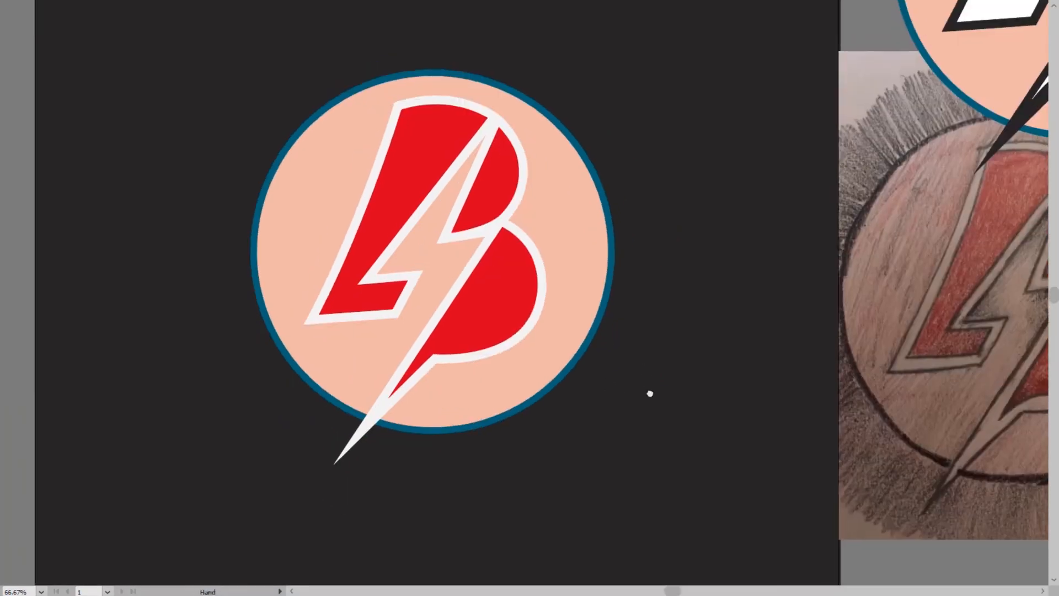
pyautogui.moveTo(651, 392); pyautogui.dragTo(708, 393)
pyautogui.press('f')
pyautogui.press('f')
pyautogui.hotkey('ctrl', '-')
pyautogui.hotkey('ctrl', '-')
pyautogui.moveTo(571, 380); pyautogui.dragTo(483, 383)
pyautogui.press('f')
pyautogui.press('f')
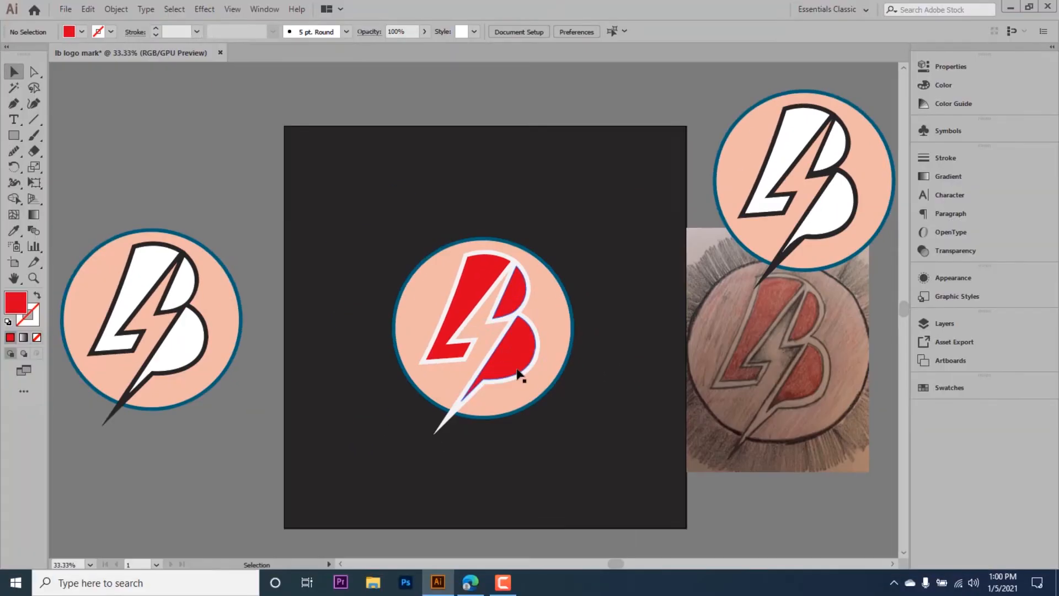
# Move the hand-drawn sketch photo below the black-and-white logo copy beside the artboard, and deselect it.
pyautogui.hotkey('ctrl', '-')
pyautogui.hotkey('ctrl', '=')
pyautogui.moveTo(580, 473); pyautogui.dragTo(550, 487)
pyautogui.scroll(-1, 563, 378)
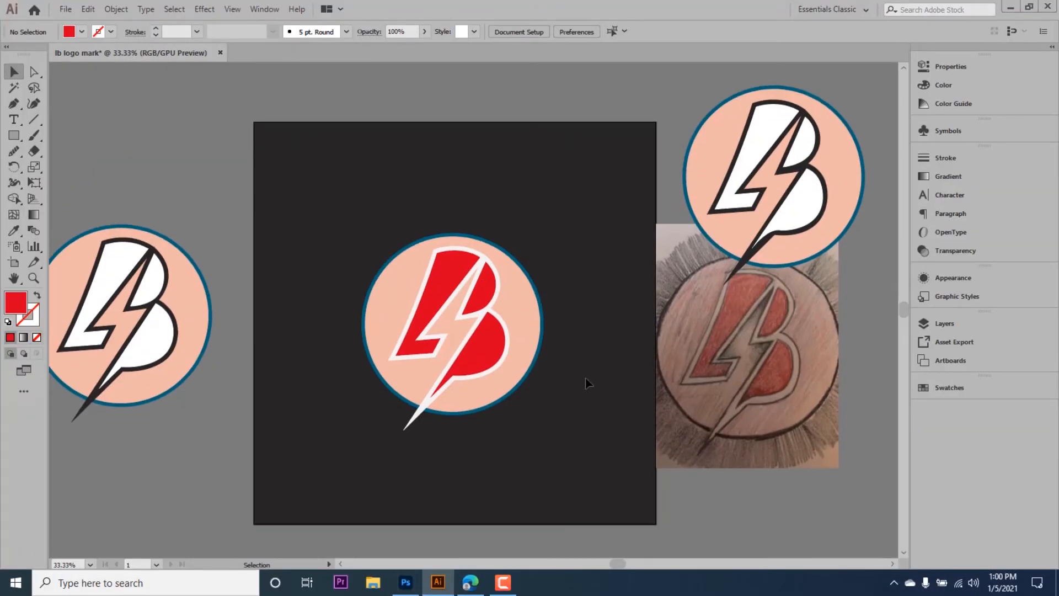
pyautogui.moveTo(727, 328); pyautogui.dragTo(747, 379)
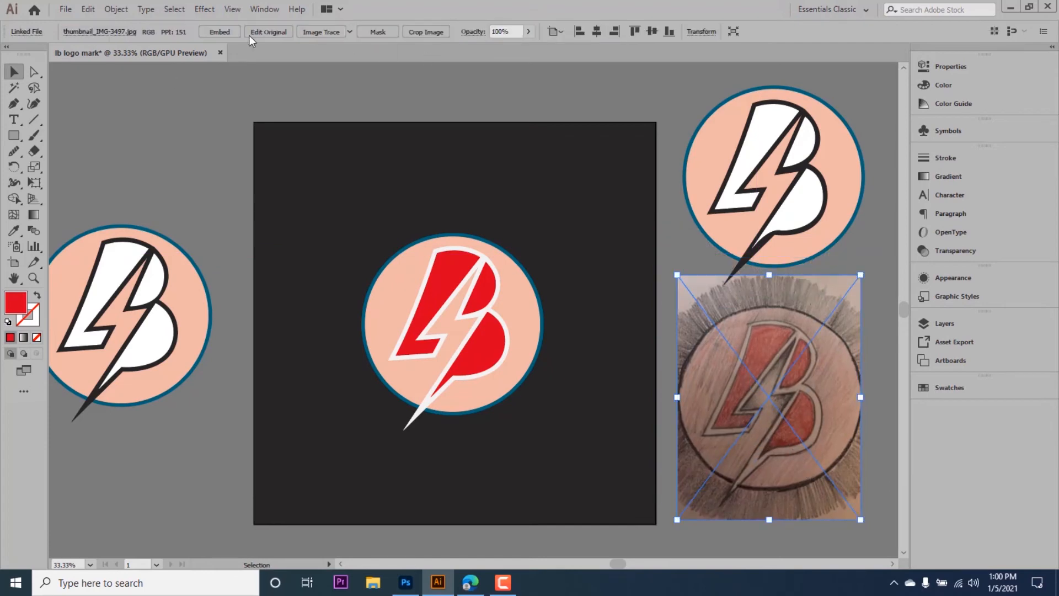
pyautogui.click(861, 335)
pyautogui.scroll(1, 867, 356)
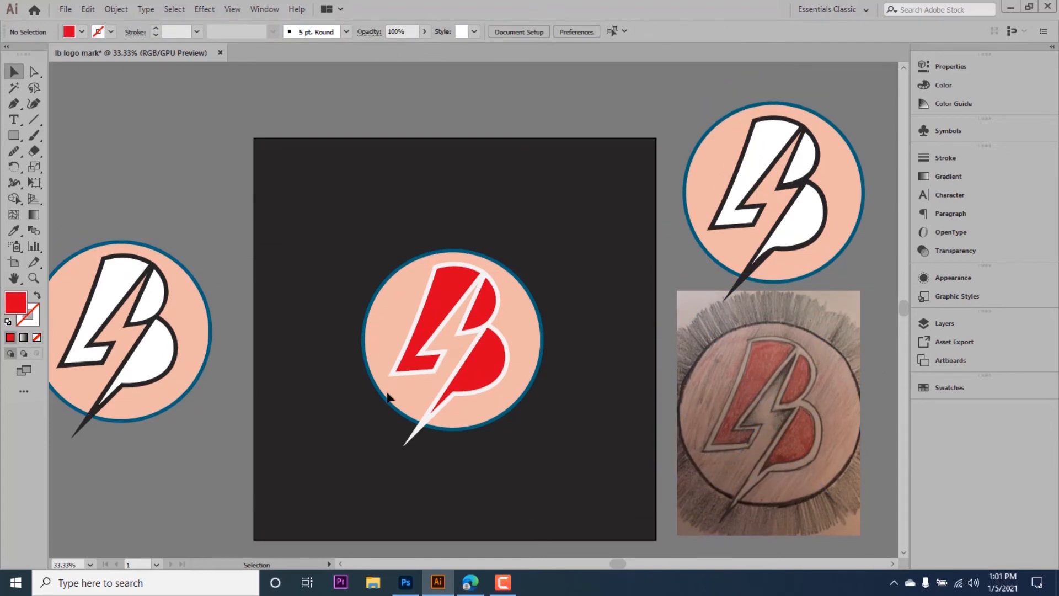
# Switch to Photoshop, open the business card mockup 78.psd and expand its layer groups.
pyautogui.click(411, 590)
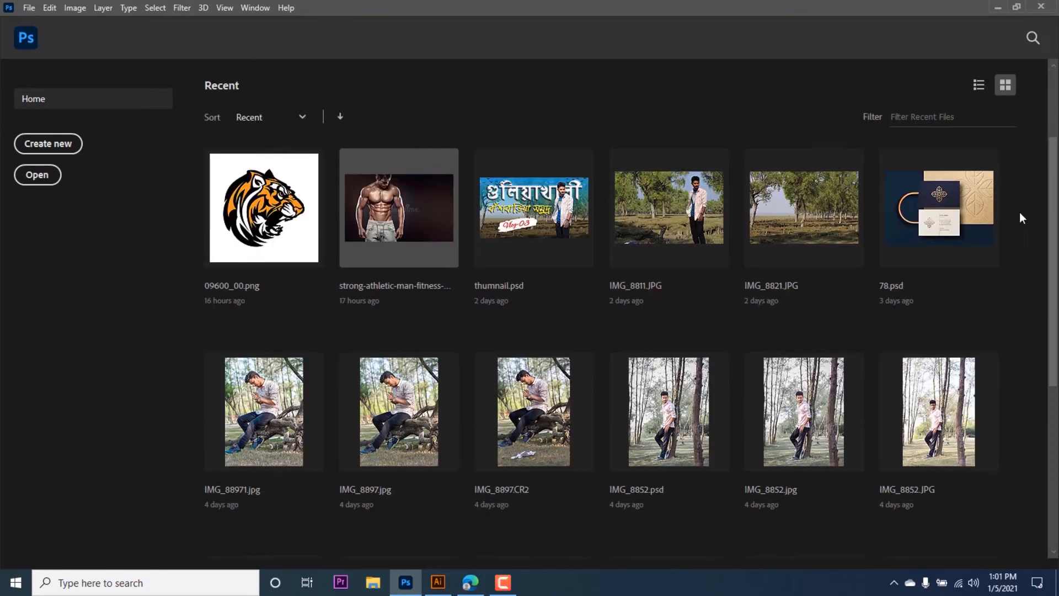
pyautogui.scroll(-1, 948, 145)
pyautogui.click(948, 145)
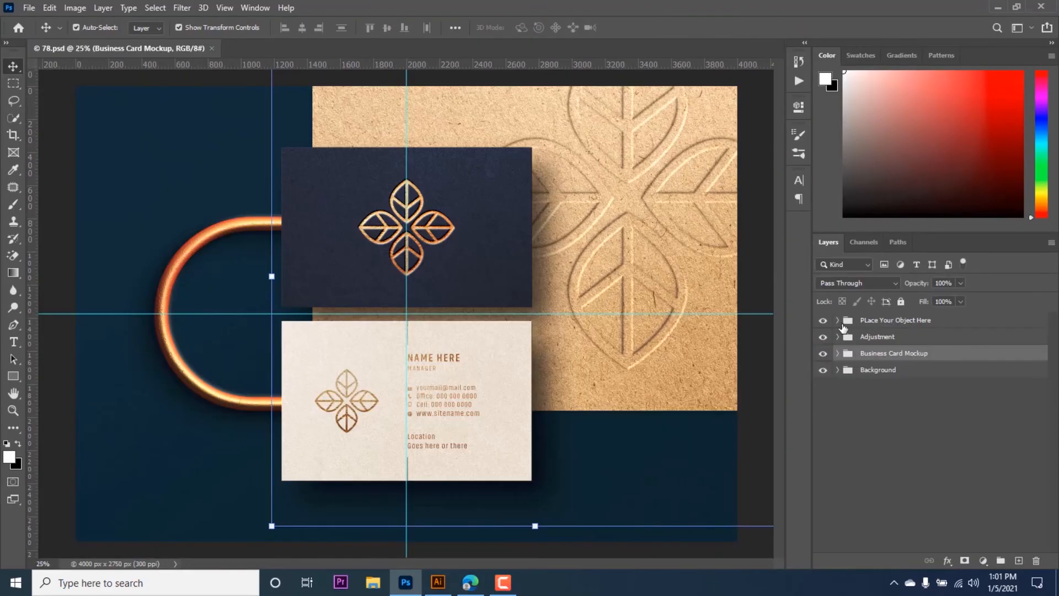
pyautogui.click(838, 336)
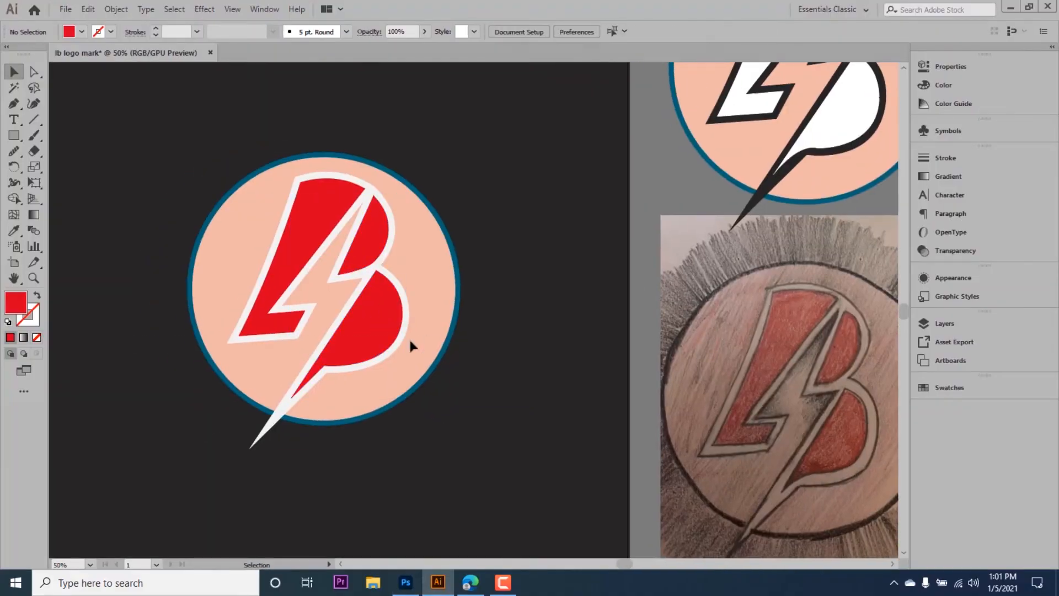
# Copy the LB letters from Illustrator into the mockup's Front smart object in Photoshop, scale them down, and save it.
pyautogui.click(395, 337)
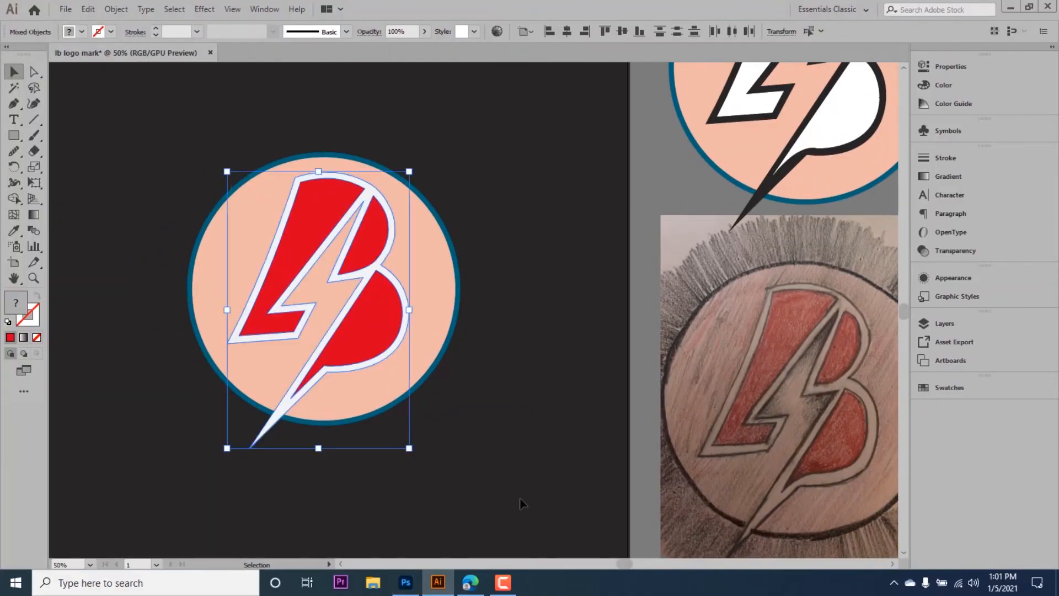
pyautogui.hotkey('ctrl', 'c')
pyautogui.click(407, 581)
pyautogui.hotkey('ctrl', 'v')
pyautogui.click(574, 146)
pyautogui.moveTo(546, 101); pyautogui.dragTo(533, 120)
pyautogui.moveTo(476, 225); pyautogui.dragTo(470, 241)
pyautogui.press('Return')
pyautogui.hotkey('ctrl', 's')
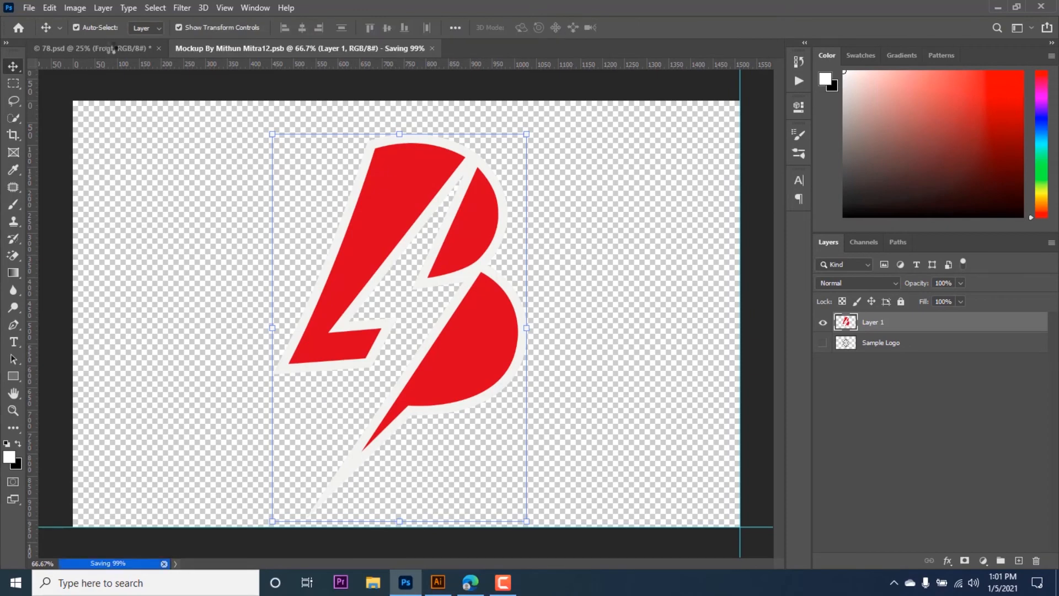
# Return to the 78.psd mockup and compare the foil logo on the card with the original artwork in Illustrator.
pyautogui.press('super+r')
pyautogui.press('Return')
pyautogui.press('super+r')
pyautogui.press('Return')
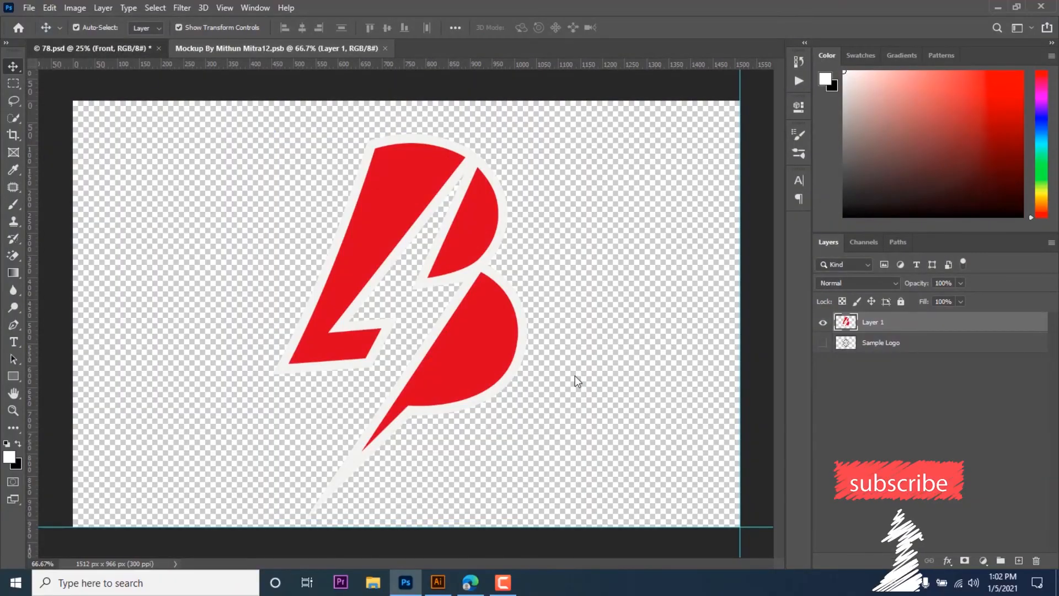
pyautogui.hotkey('ctrl', 'Tab')
pyautogui.click(439, 586)
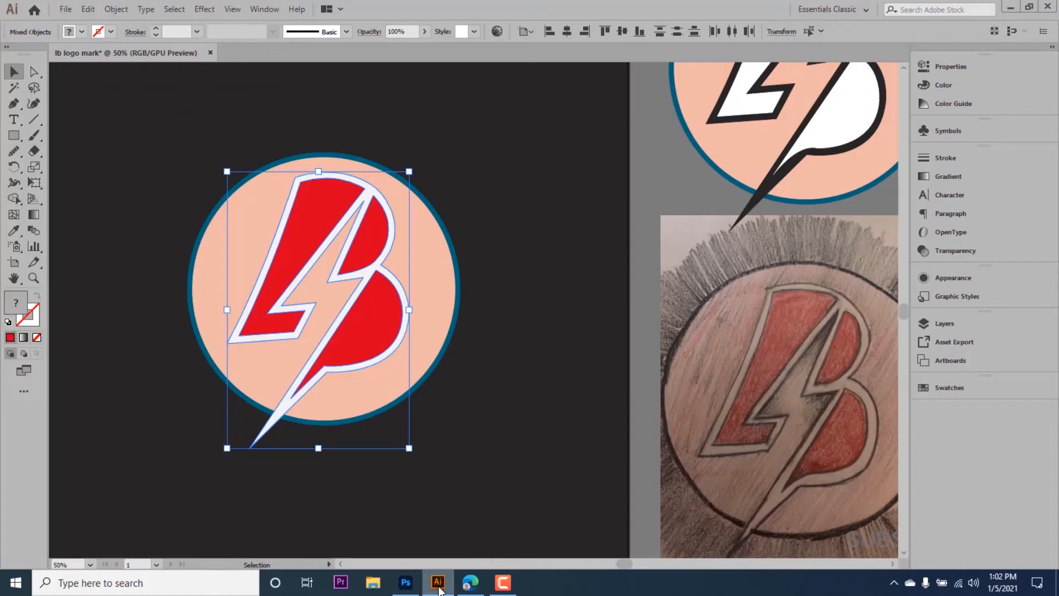
pyautogui.click(439, 588)
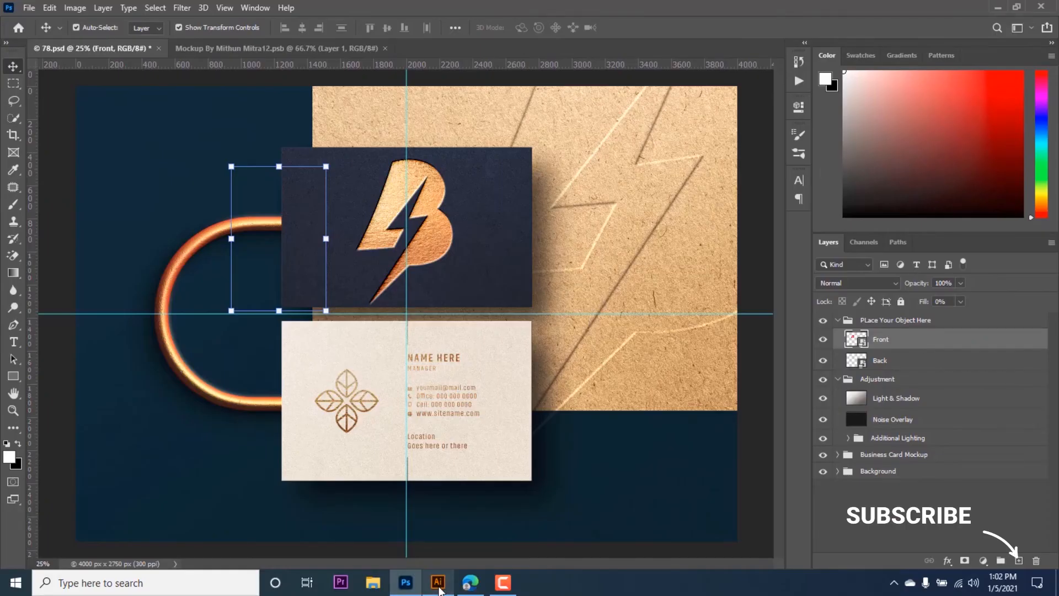
pyautogui.click(440, 589)
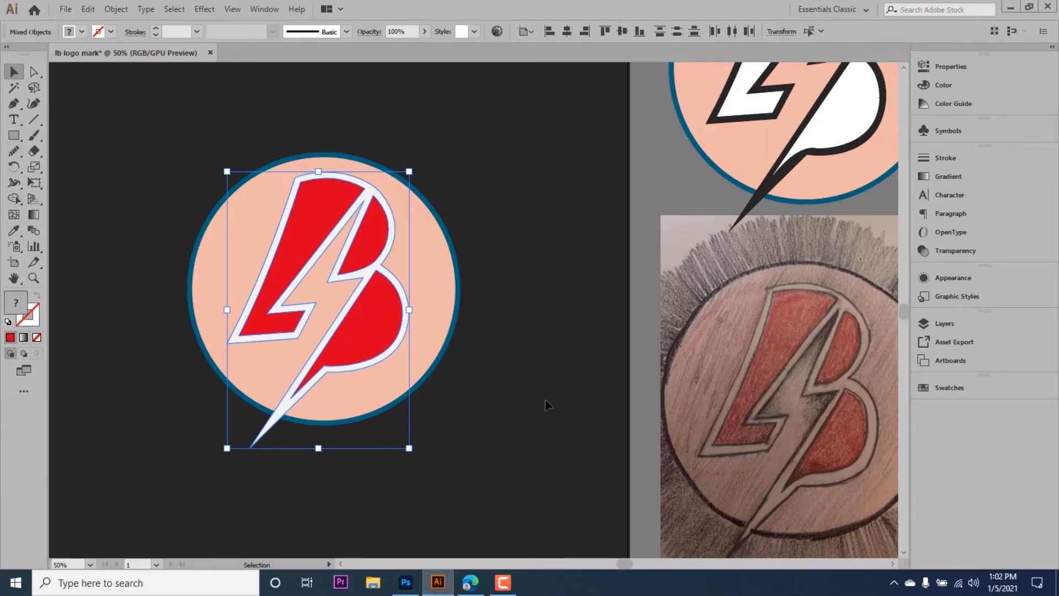
pyautogui.click(439, 585)
pyautogui.scroll(-1, 476, 248)
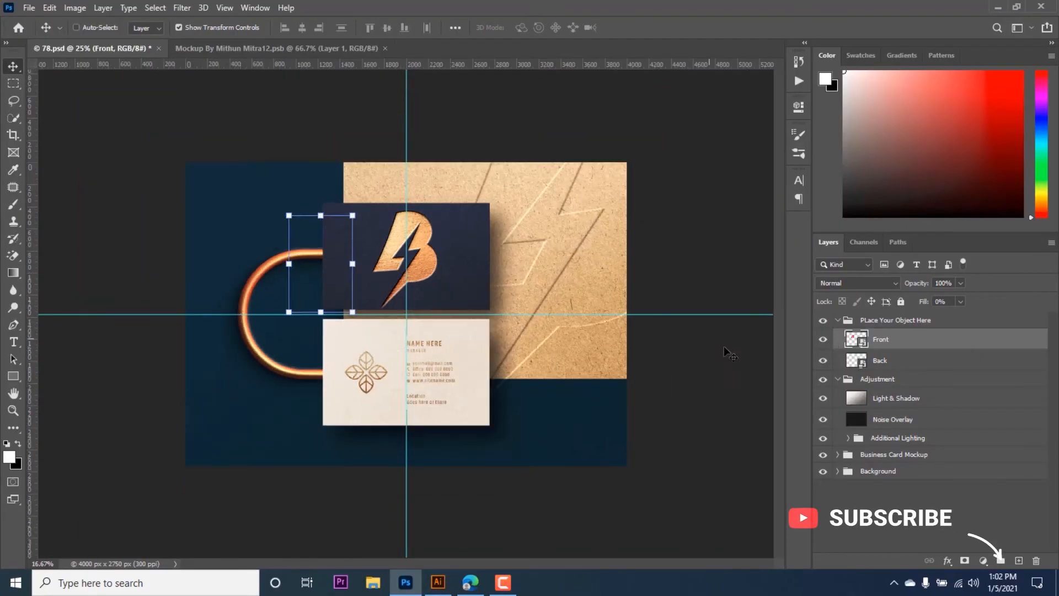
# Deselect the Front layer, hide the guides, and inspect the foil logo on the dark business card up close.
pyautogui.click(733, 355)
pyautogui.hotkey('ctrl', ';')
pyautogui.scroll(3, 478, 249)
pyautogui.scroll(3, 449, 338)
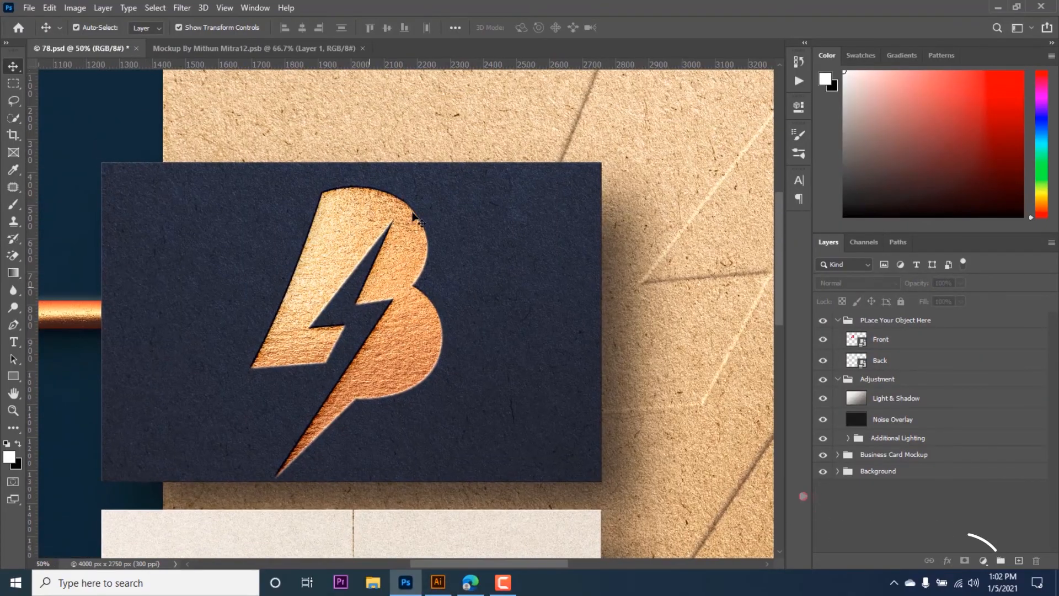
pyautogui.scroll(-2, 393, 314)
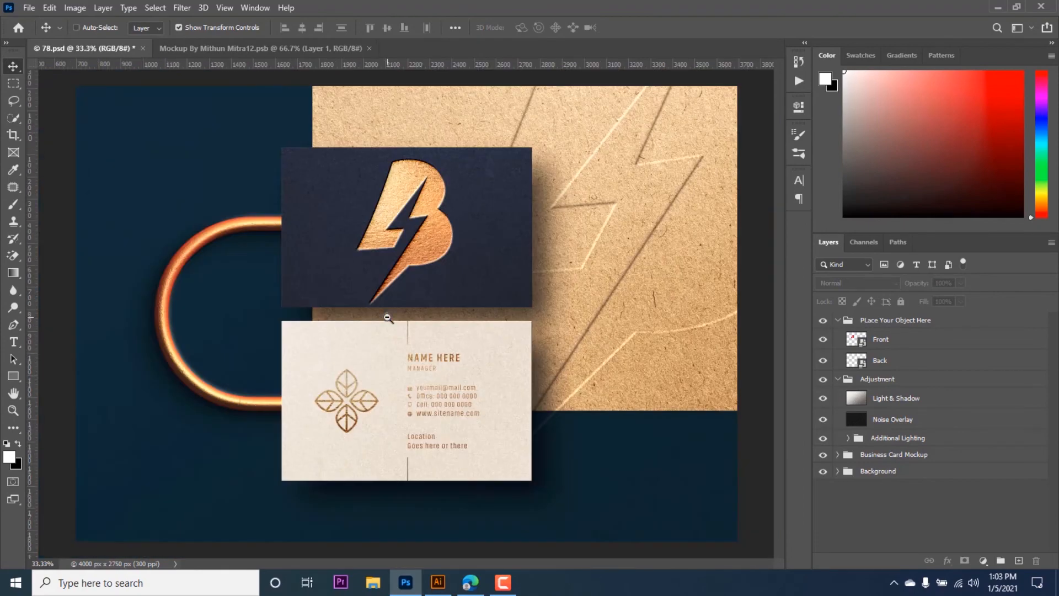
# Expand the Business Card Mockup group, open the Back smart object, and hide its Sample Design layer.
pyautogui.click(838, 454)
pyautogui.click(880, 360)
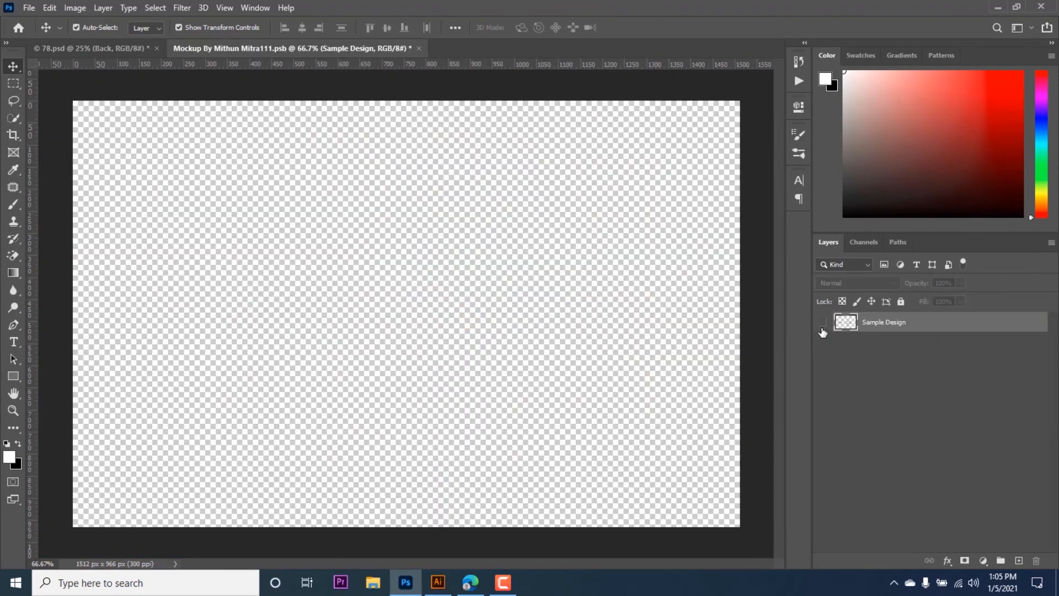
# Paste the red letter shapes into the Back smart object, scale them down, save, and check the mockup.
pyautogui.hotkey('ctrl', 'v')
pyautogui.press('Return')
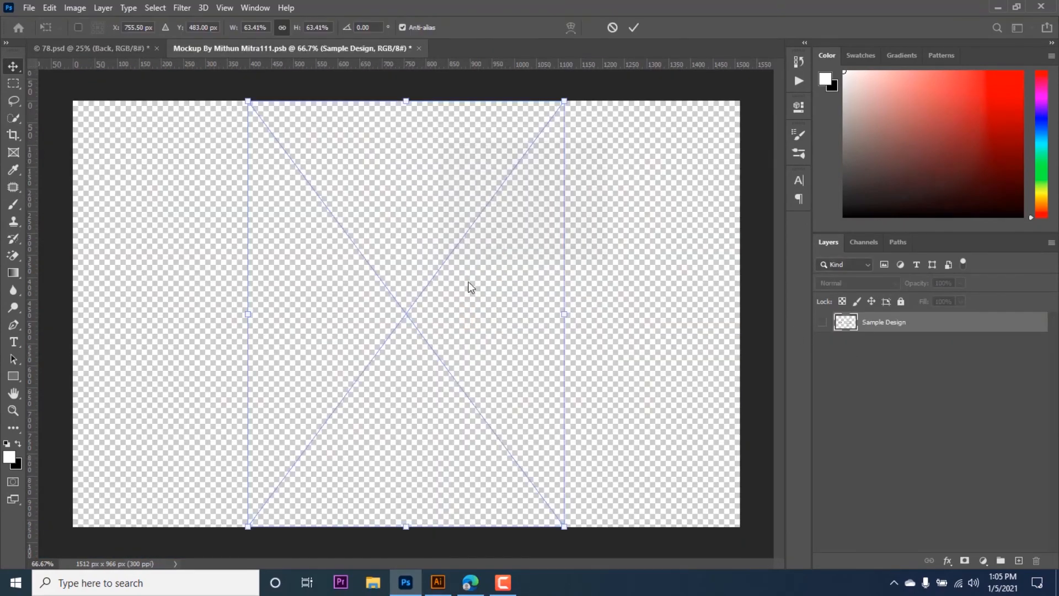
pyautogui.moveTo(563, 100); pyautogui.dragTo(515, 166)
pyautogui.moveTo(472, 237); pyautogui.dragTo(430, 249)
pyautogui.hotkey('ctrl', 's')
pyautogui.click(489, 223)
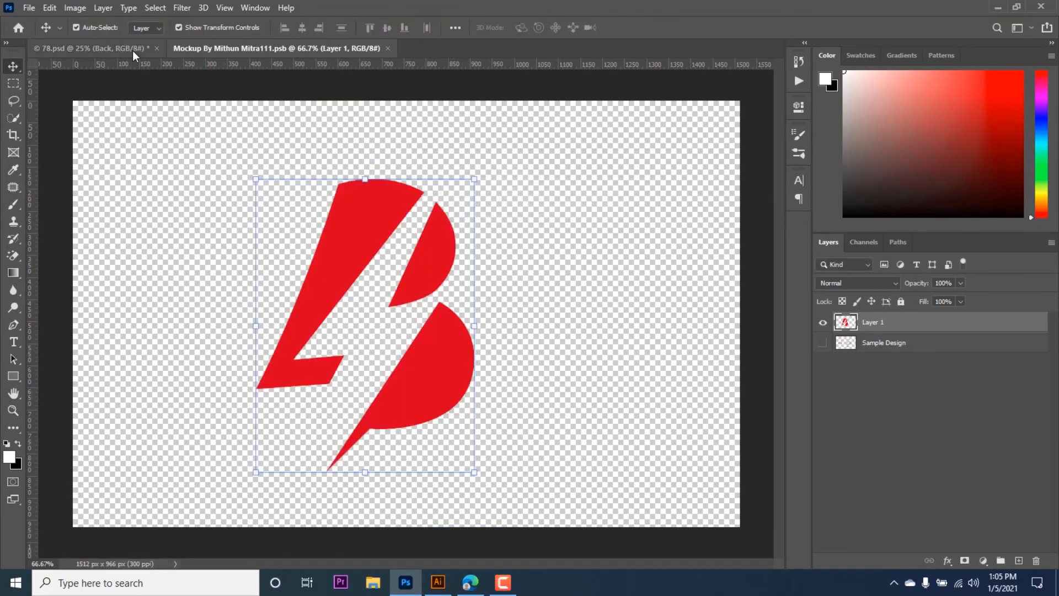
pyautogui.click(132, 50)
# Paste the full logo with its off-white border into the emptied Back smart object, scale it down centered, and save.
pyautogui.click(203, 48)
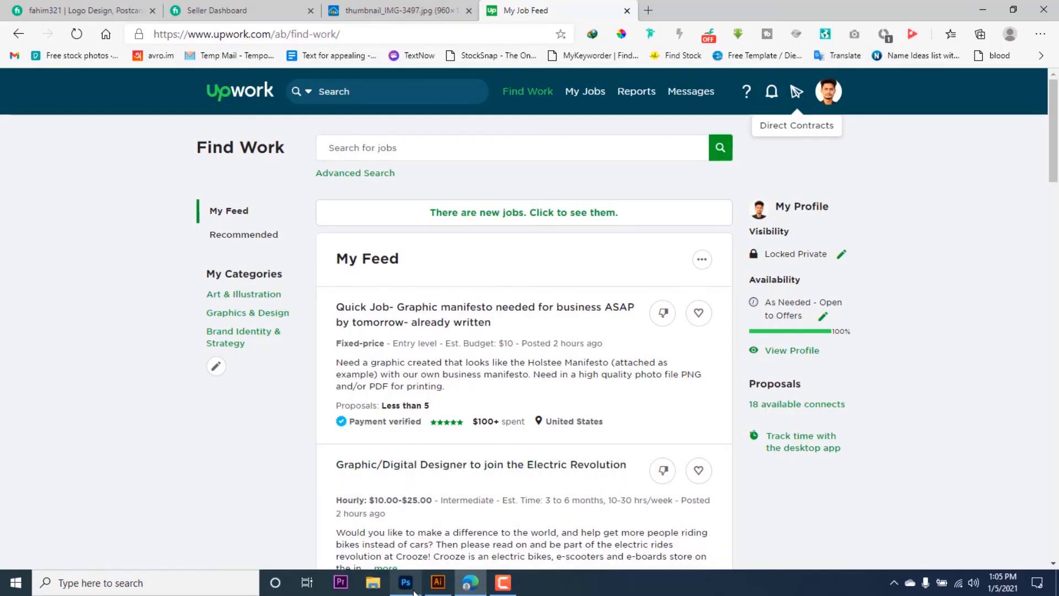
pyautogui.click(413, 588)
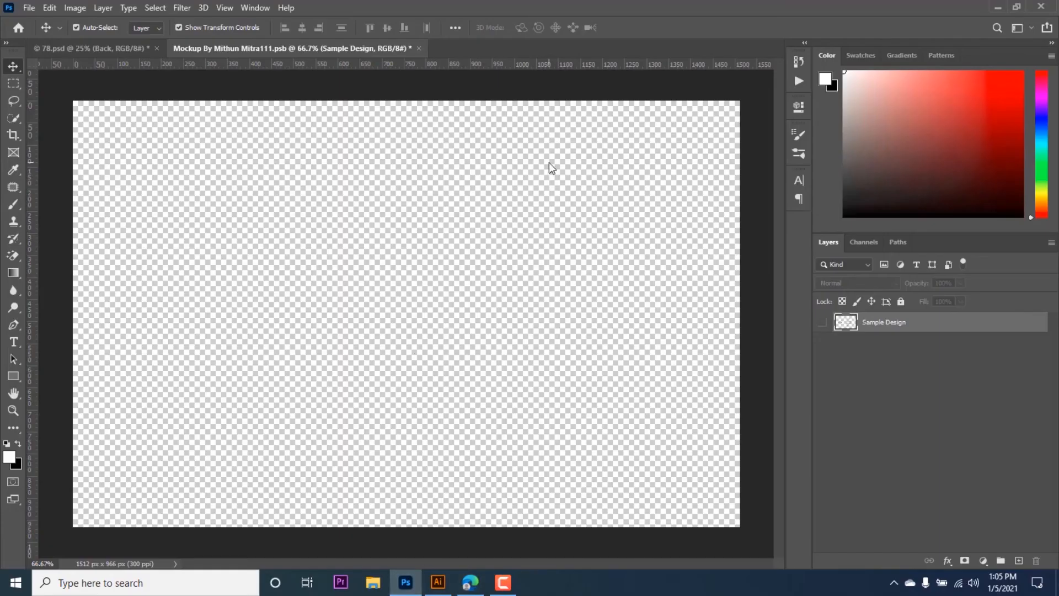
pyautogui.hotkey('ctrl', 'v')
pyautogui.press('Return')
pyautogui.moveTo(546, 100); pyautogui.dragTo(517, 165)
pyautogui.click(633, 27)
pyautogui.hotkey('ctrl', 's')
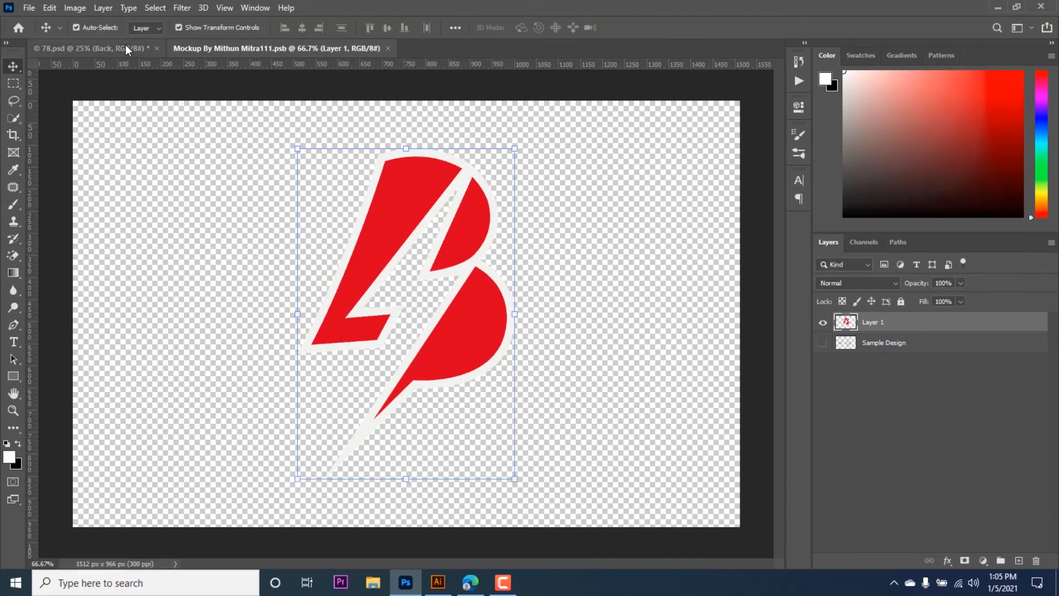
# Open the Front smart object from the mockup, scale the logo on Layer 1 to 88.45%, then save and close it.
pyautogui.click(124, 47)
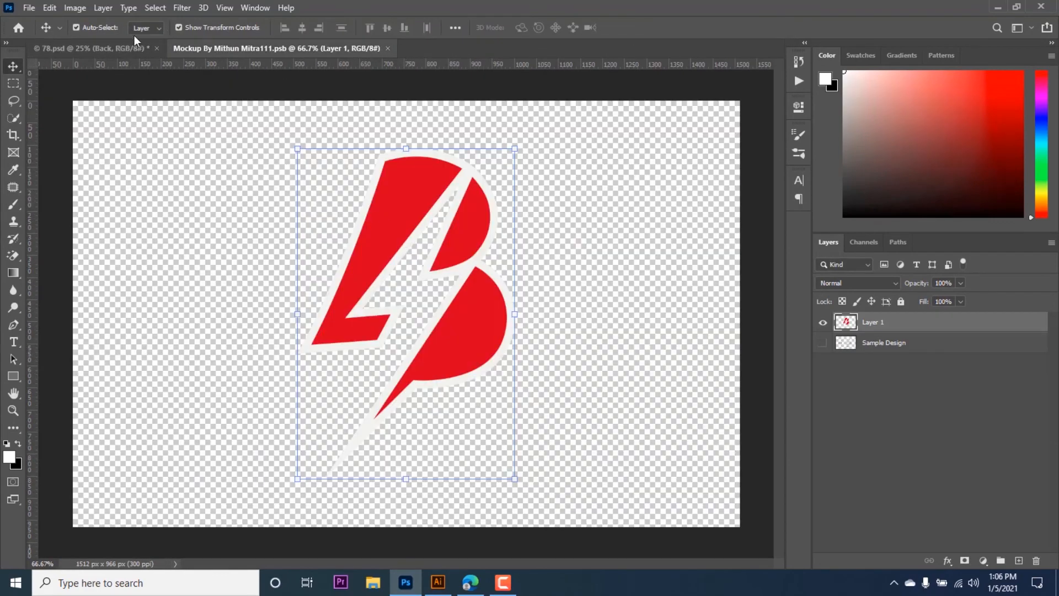
pyautogui.click(130, 49)
pyautogui.doubleClick(857, 339)
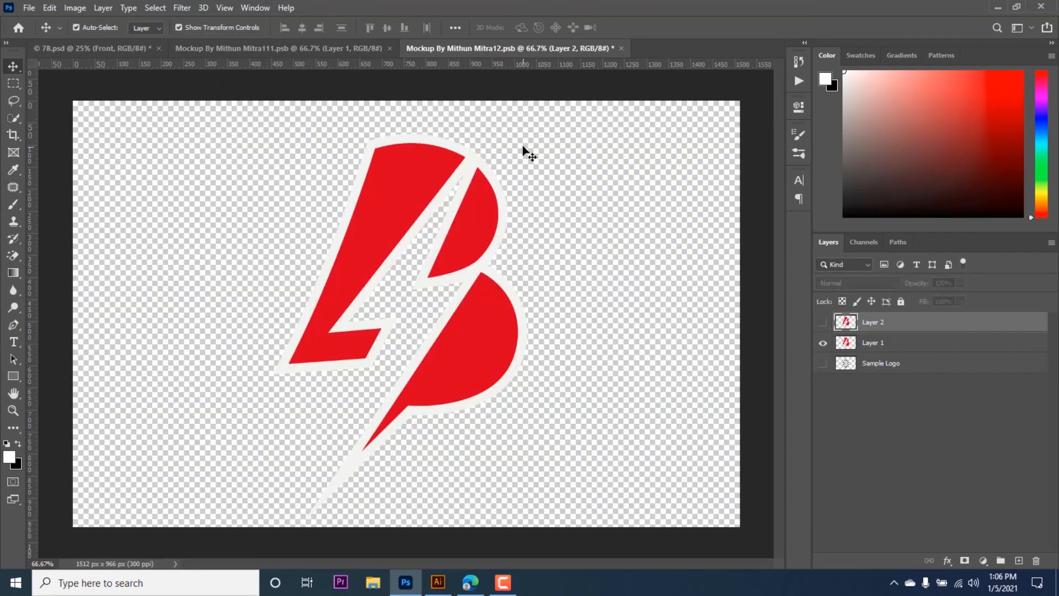
pyautogui.hotkey('ctrl', 't')
pyautogui.moveTo(480, 228); pyautogui.dragTo(486, 215)
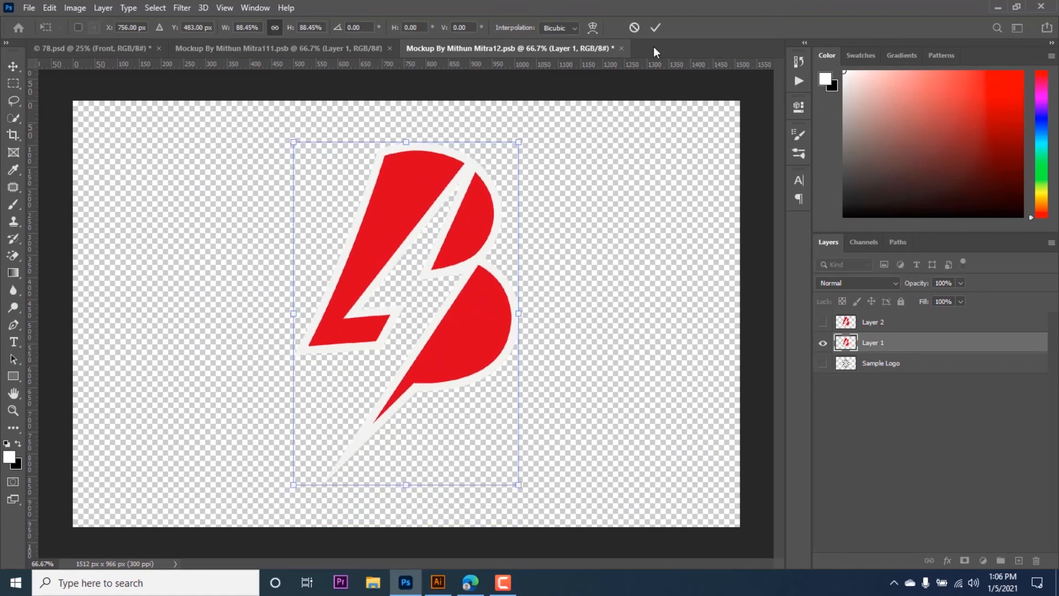
pyautogui.press('Return')
pyautogui.hotkey('ctrl', 's')
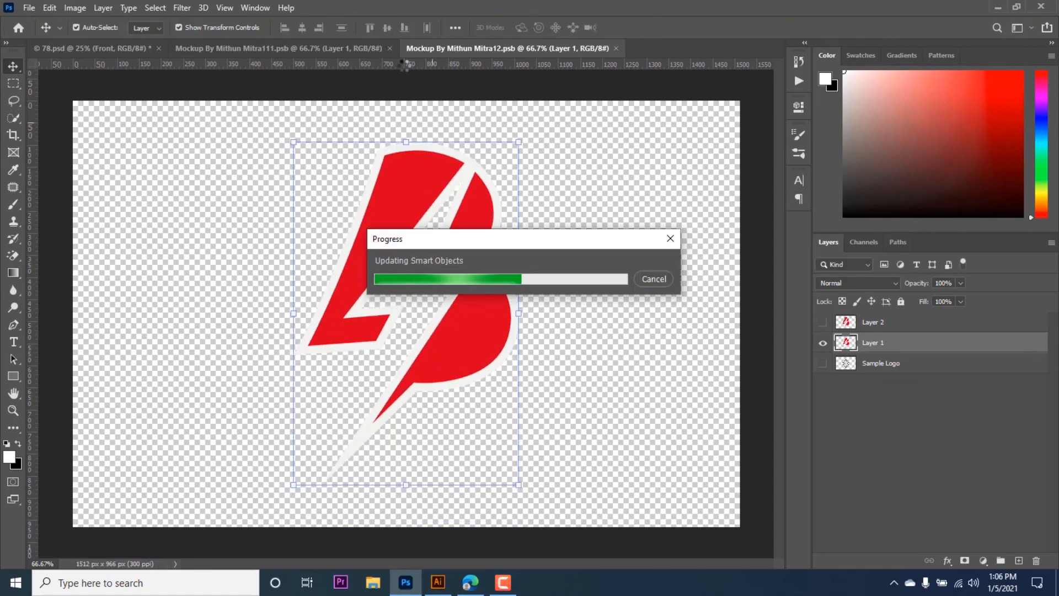
pyautogui.click(617, 48)
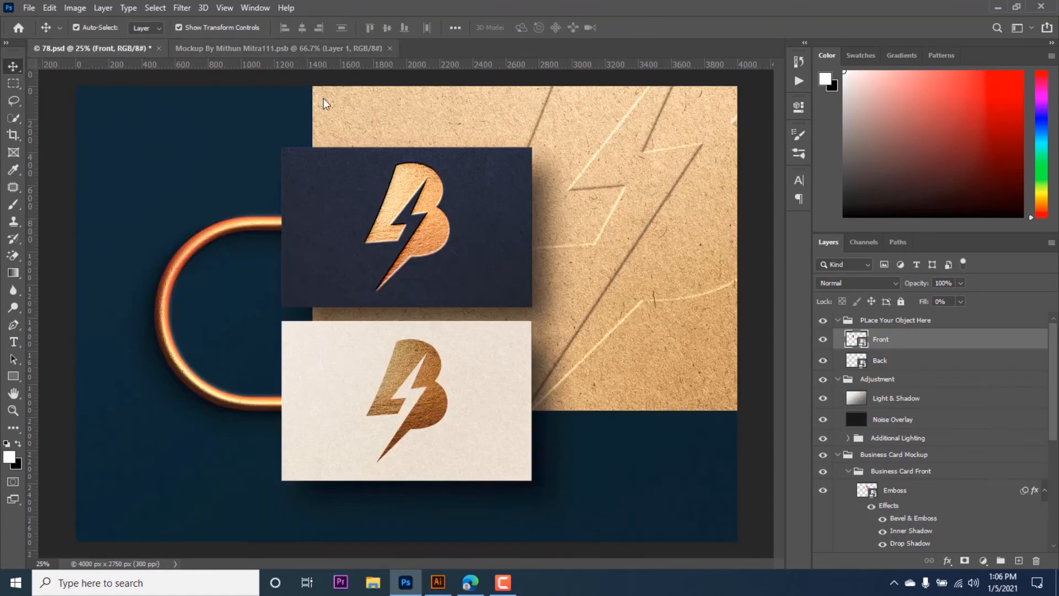
# Save a copy of the finished business card mockup to the Desktop as a JPEG named lv.
pyautogui.hotkey('ctrl', 'shift', 's')
pyautogui.click(54, 161)
pyautogui.click(298, 267)
pyautogui.click(172, 342)
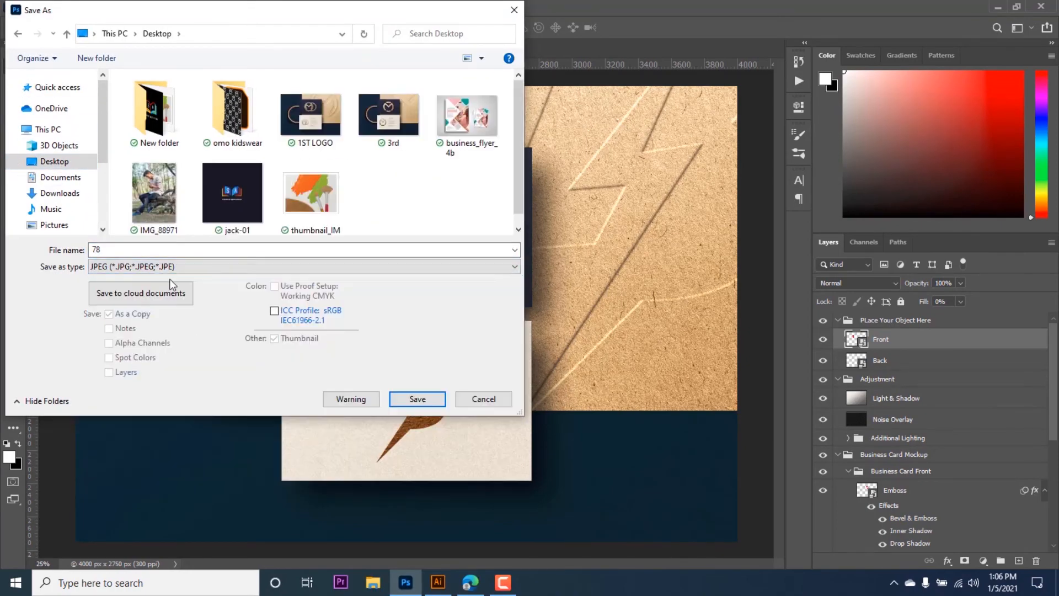
pyautogui.click(161, 252)
pyautogui.click(426, 399)
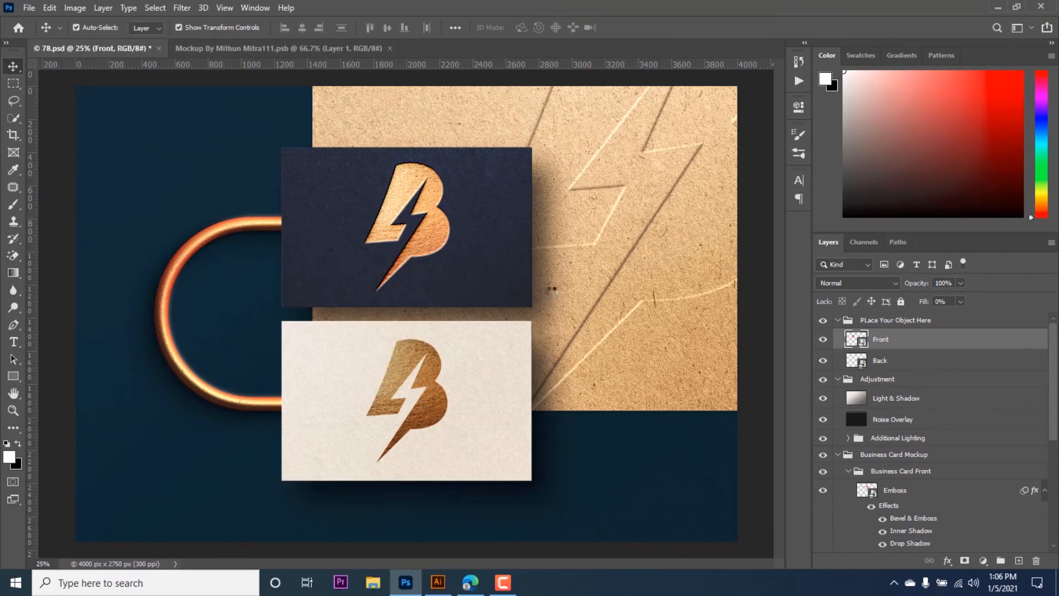
pyautogui.press('Return')
# Switch to the Windows desktop, refresh it, and open the exported lv image in Windows Photo Viewer.
pyautogui.click(437, 48)
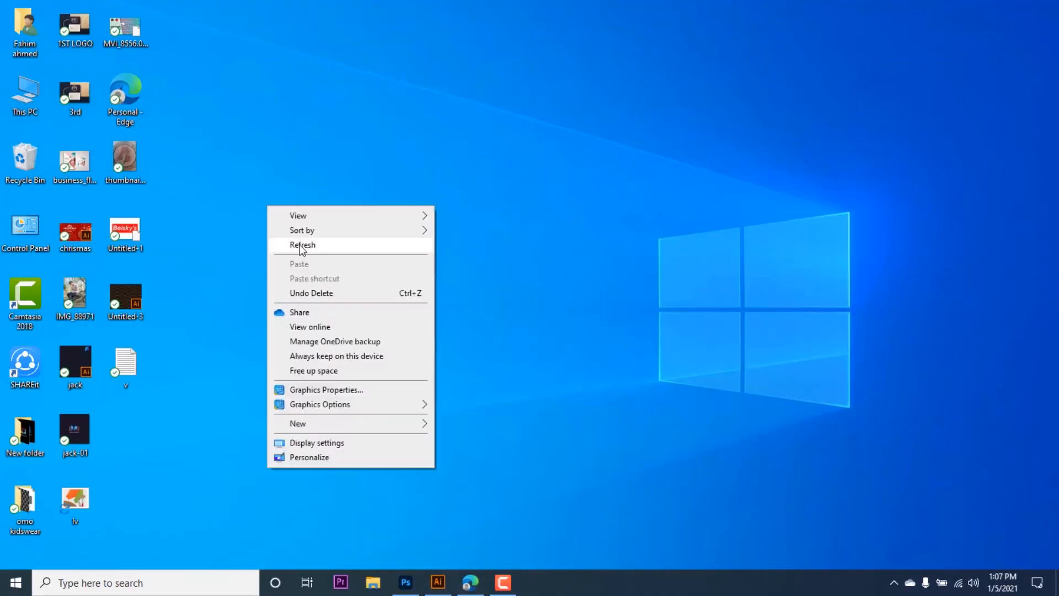
pyautogui.click(303, 246)
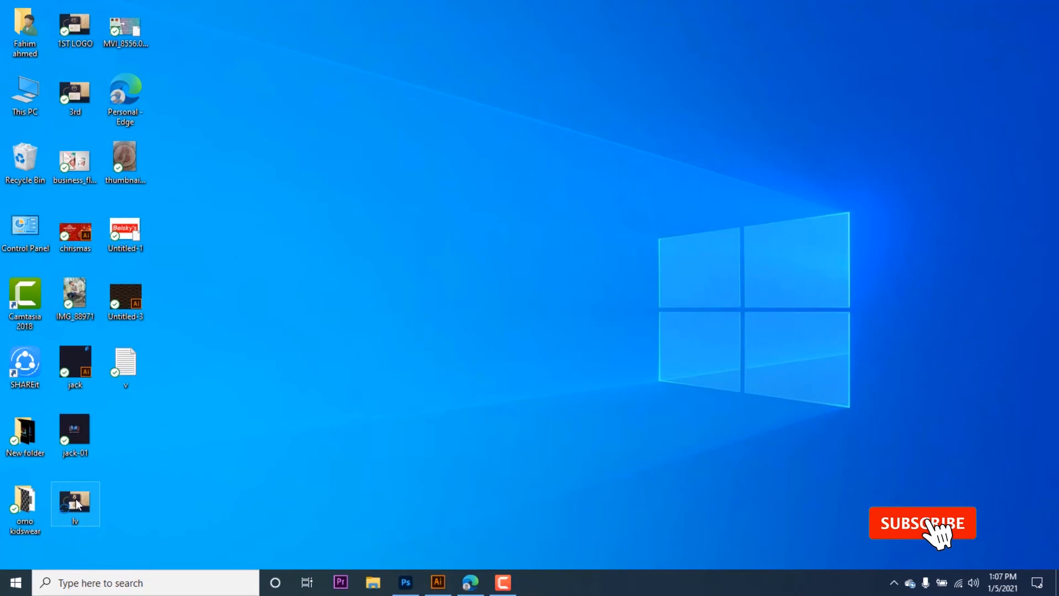
pyautogui.doubleClick(75, 502)
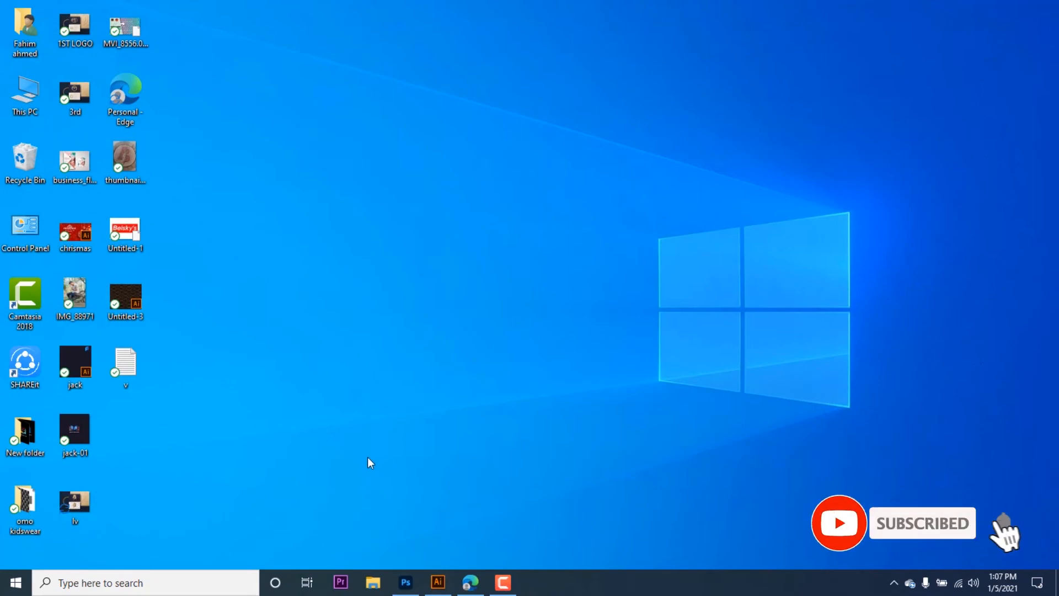
# Examine the logo close up on the dark card and on the light card in the exported image.
pyautogui.scroll(5, 653, 180)
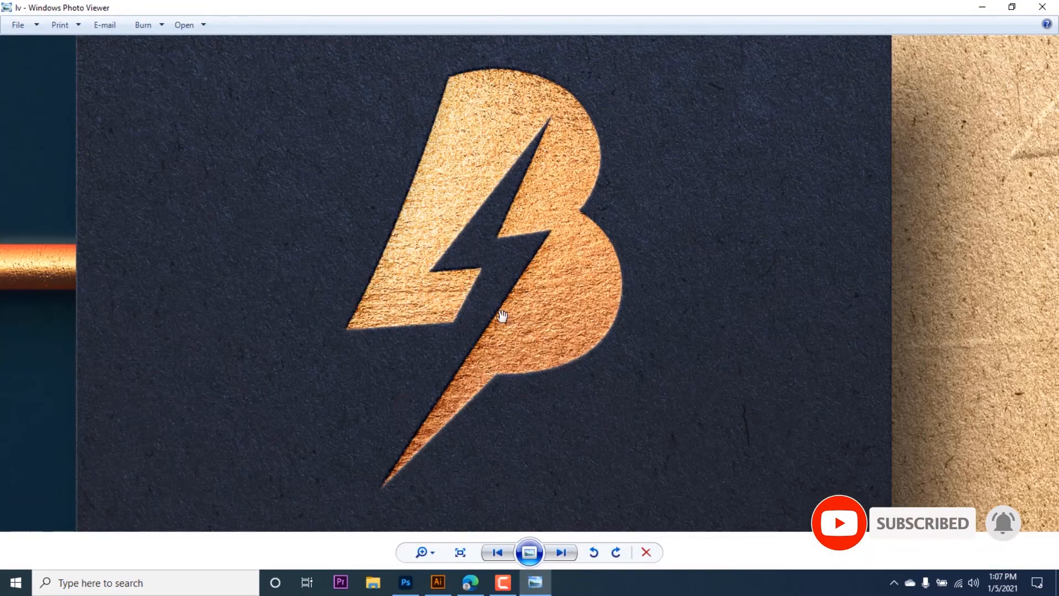
pyautogui.scroll(-4, 527, 260)
pyautogui.moveTo(611, 396); pyautogui.dragTo(611, 179)
pyautogui.scroll(4, 533, 306)
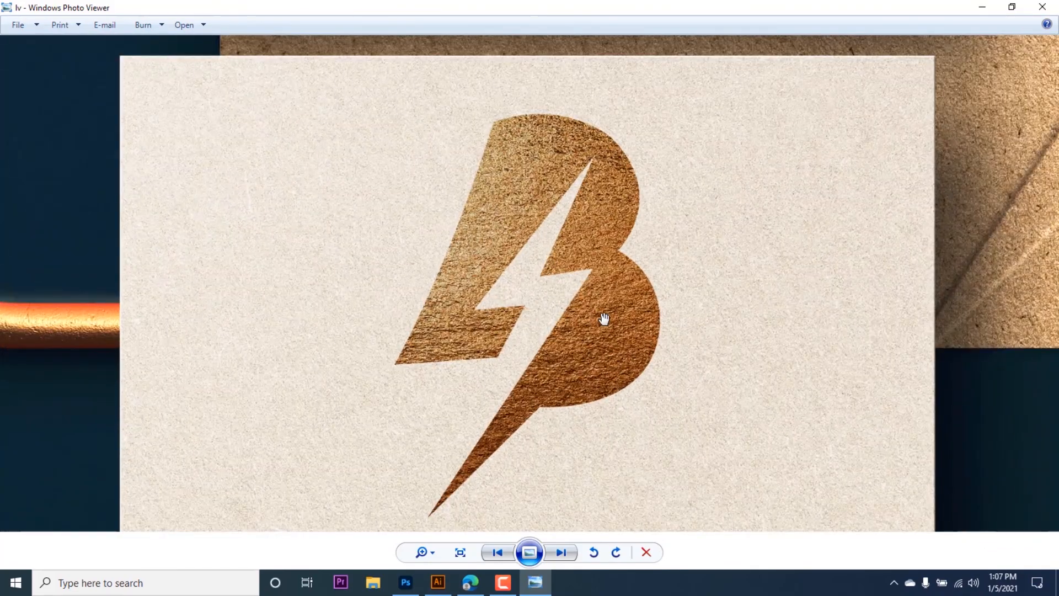
pyautogui.scroll(-5, 604, 319)
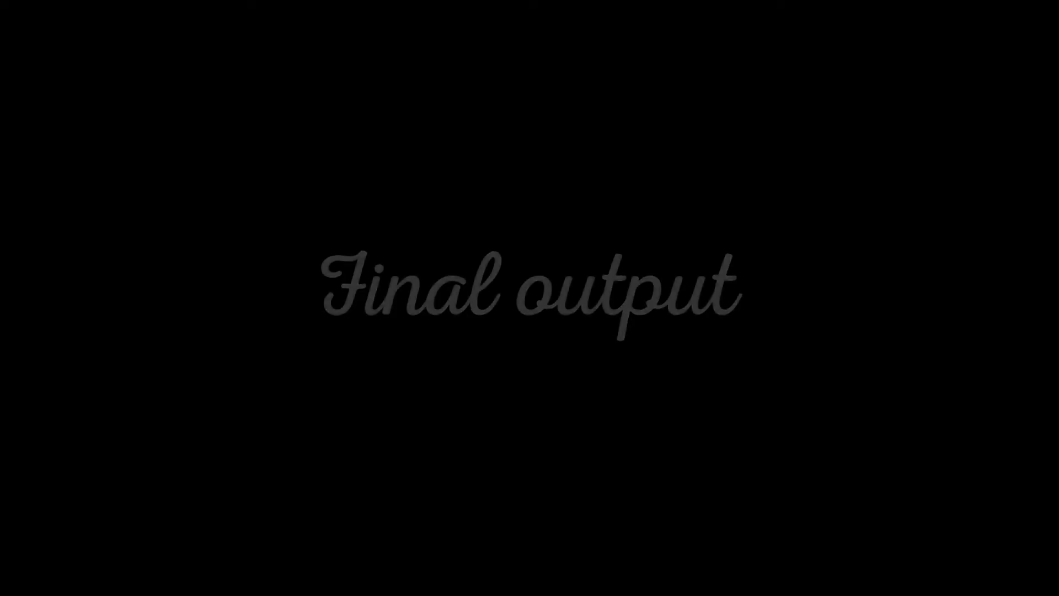